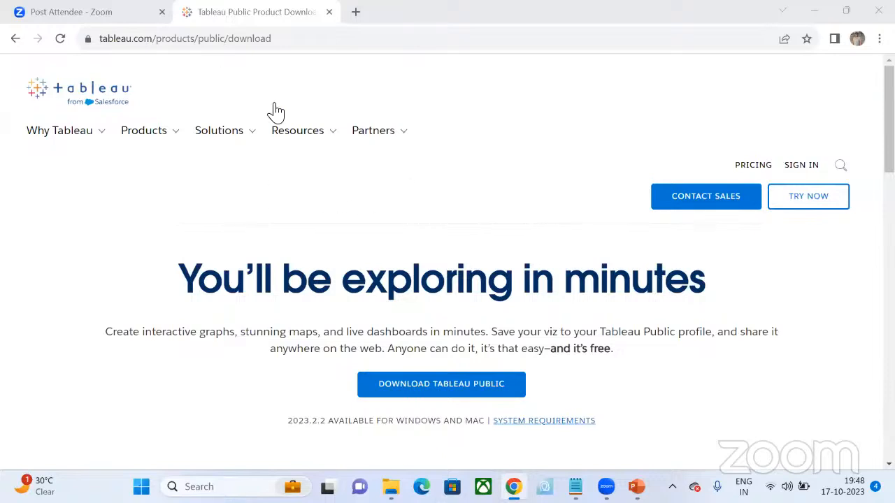
# - View the shared screenshot of the Tableau download page as seen in a narrow layout, and close it
pyautogui.click(313, 138)
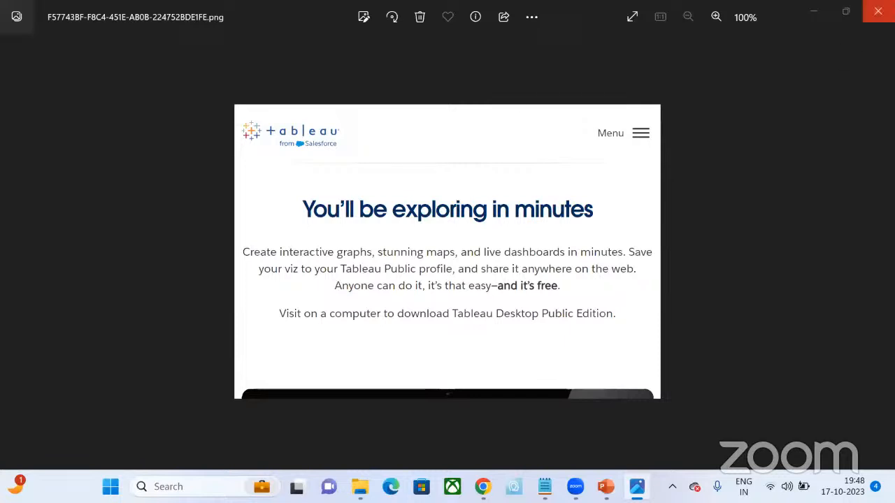
pyautogui.click(878, 10)
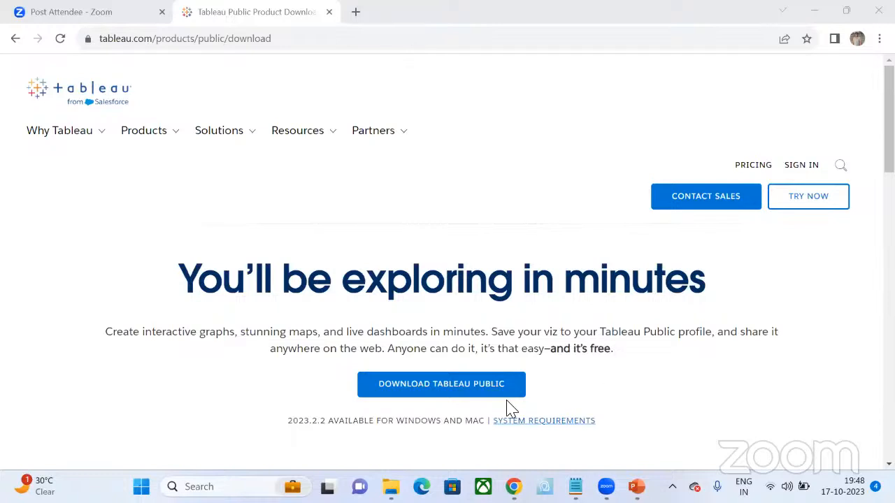
# - Open the Tableau Public download form, review its registration fields through to the download option, and close the form
pyautogui.click(475, 393)
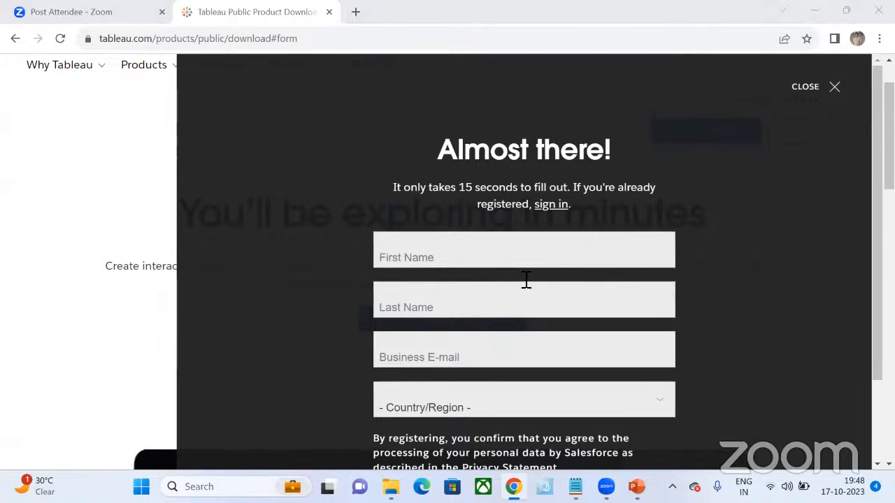
pyautogui.scroll(-2, 505, 409)
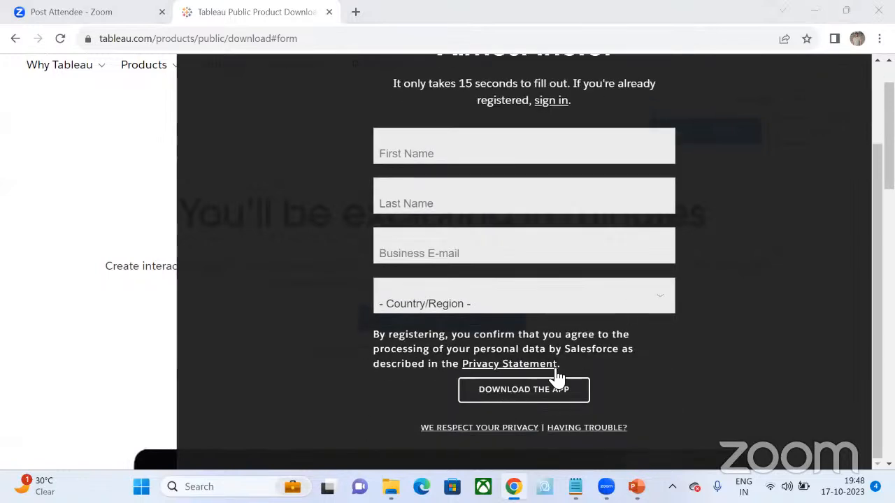
pyautogui.scroll(2, 793, 123)
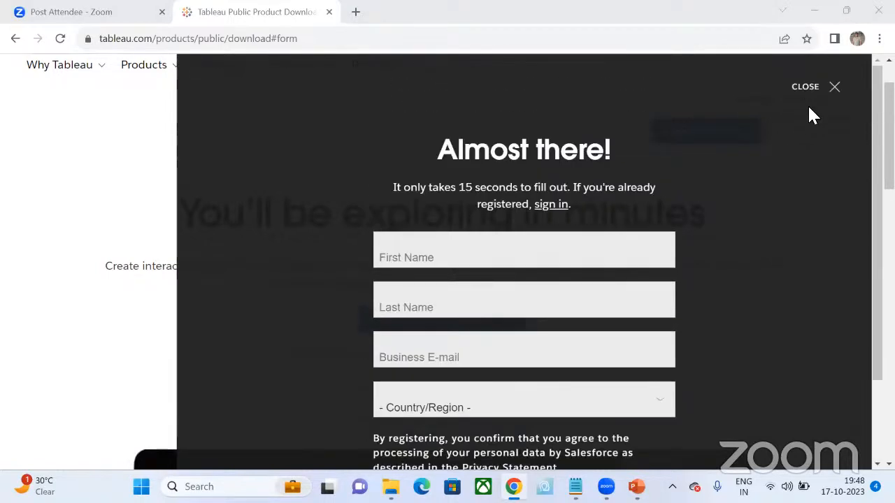
pyautogui.click(835, 88)
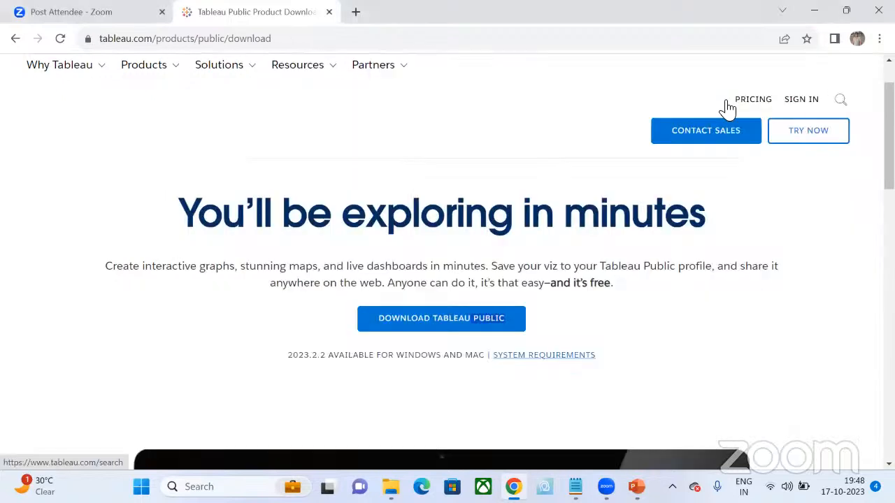
pyautogui.click(458, 57)
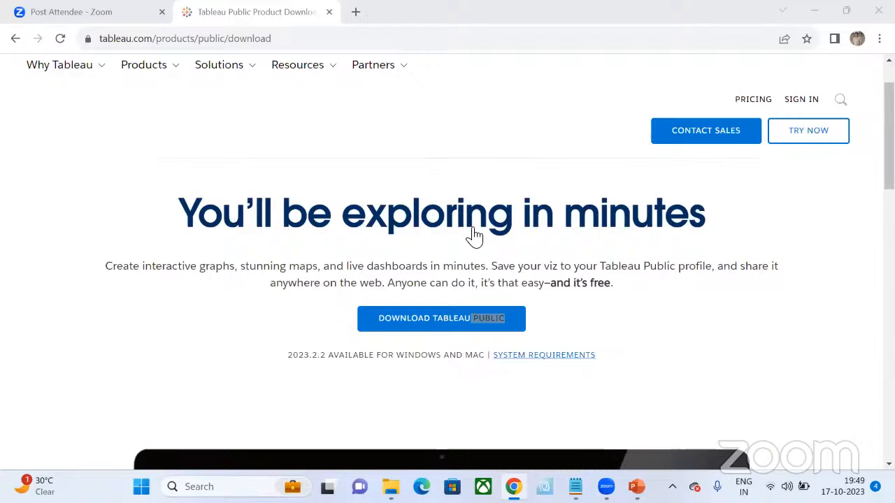
# - Look over the Tableau free trial page and its sign-up form, and return to the Tableau Public download page
pyautogui.click(479, 112)
pyautogui.scroll(-2, 490, 179)
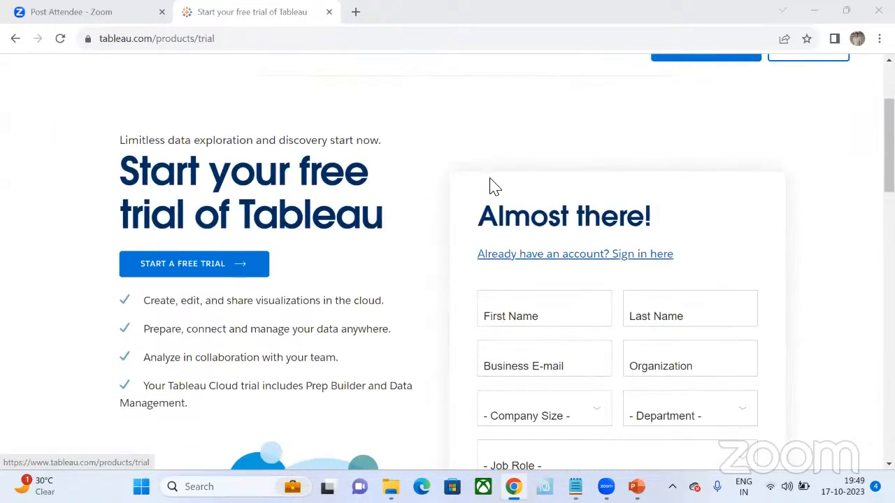
pyautogui.scroll(2, 490, 178)
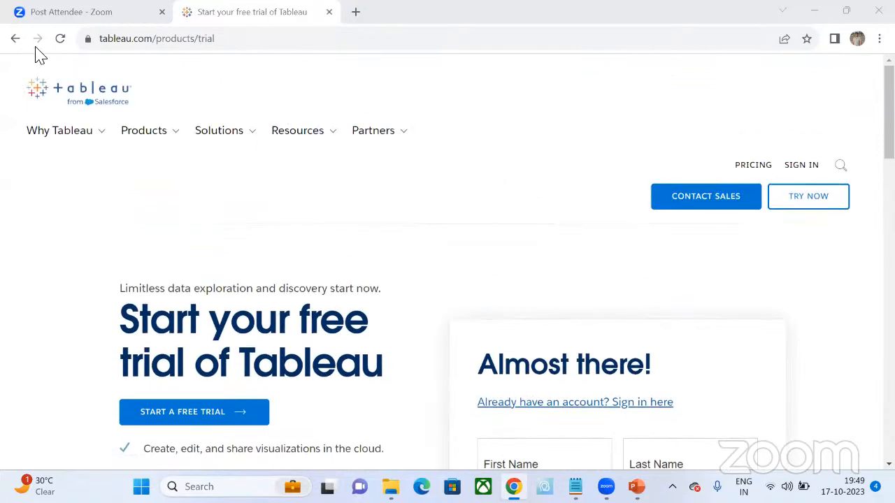
pyautogui.click(15, 39)
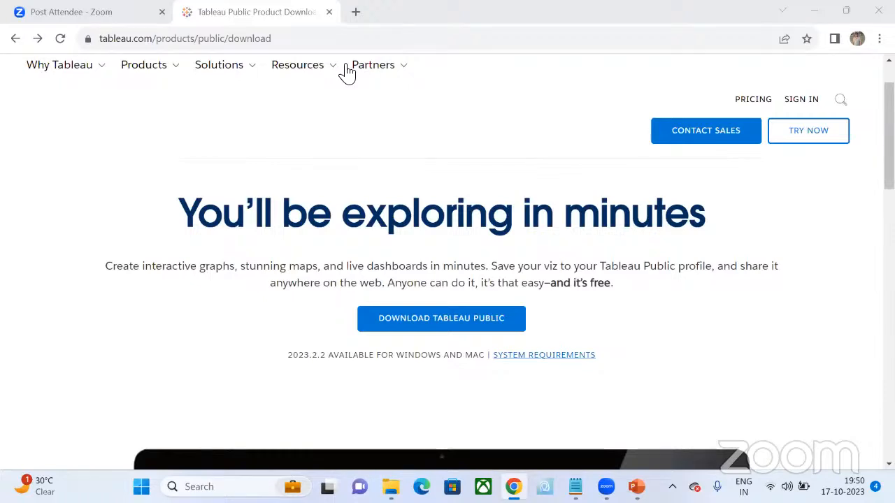
# - Recheck the shared screenshot about visiting on a computer to download Tableau Desktop Public Edition, and close it
pyautogui.click(346, 72)
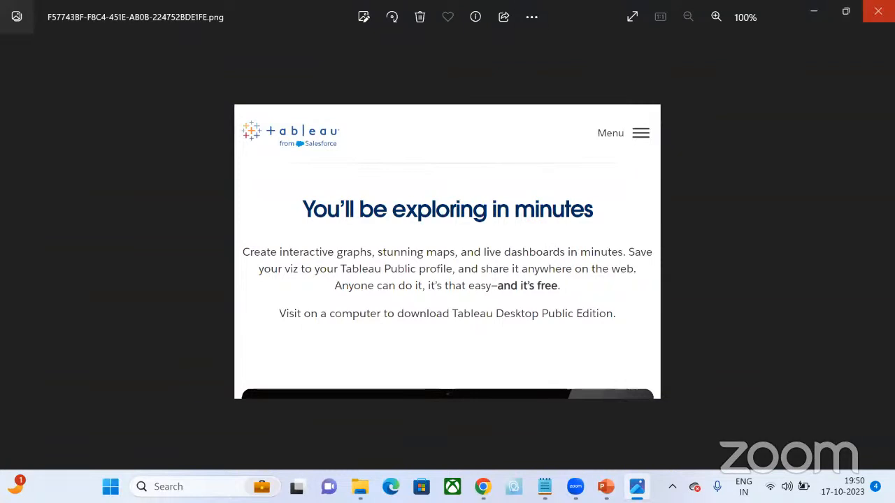
pyautogui.click(878, 10)
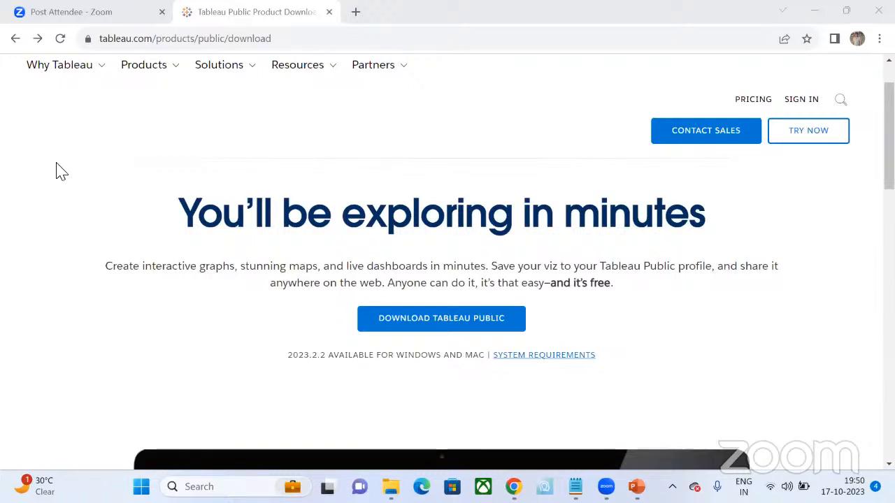
pyautogui.click(89, 224)
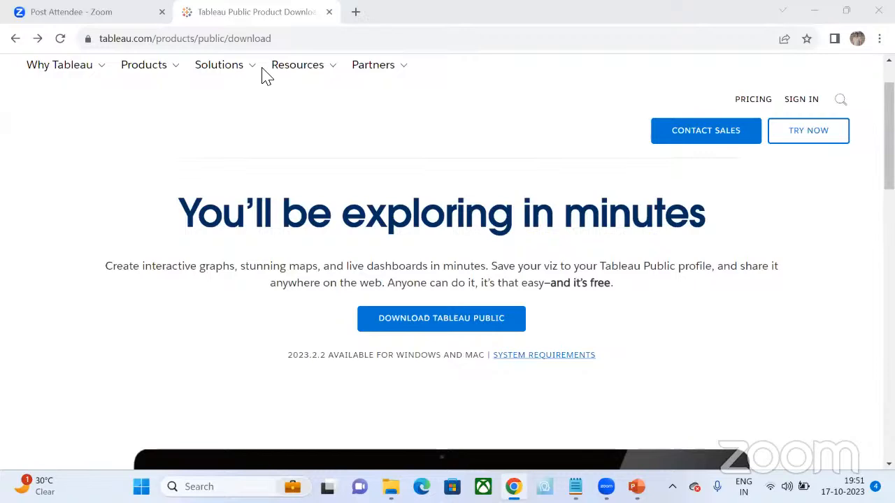
pyautogui.click(177, 189)
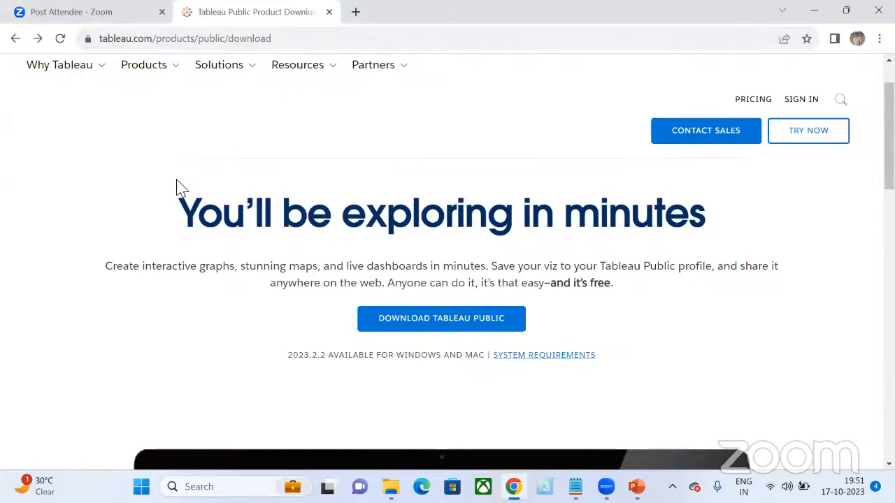
# - Search Google for "download tableau public" in a new browser tab and open the "Download Now | Tableau Public" result
pyautogui.click(355, 12)
pyautogui.write('google.com')
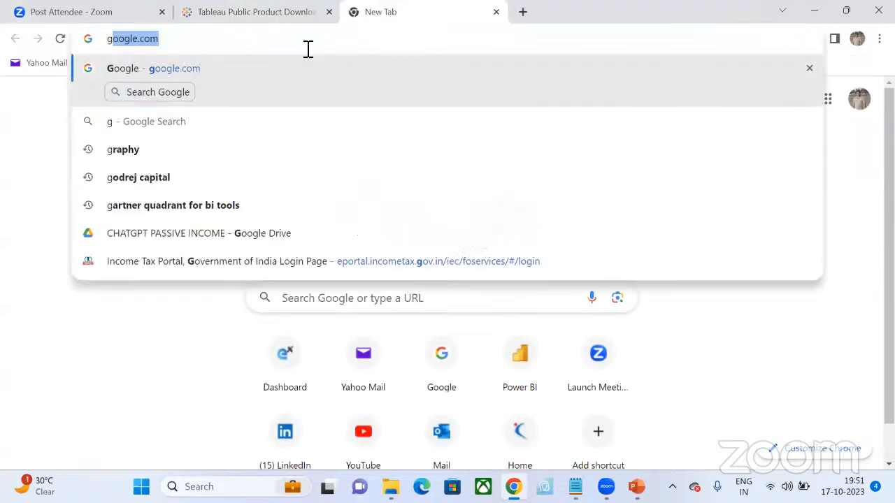
pyautogui.press('Return')
pyautogui.click(299, 194)
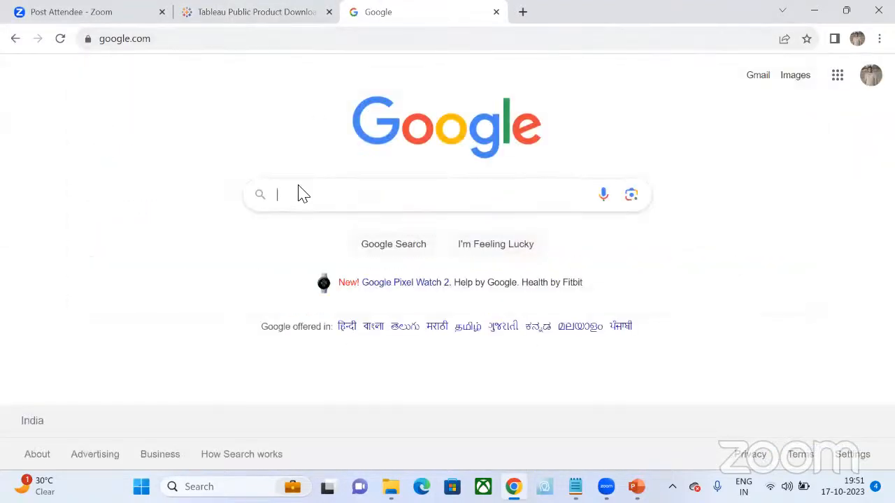
pyautogui.write('down')
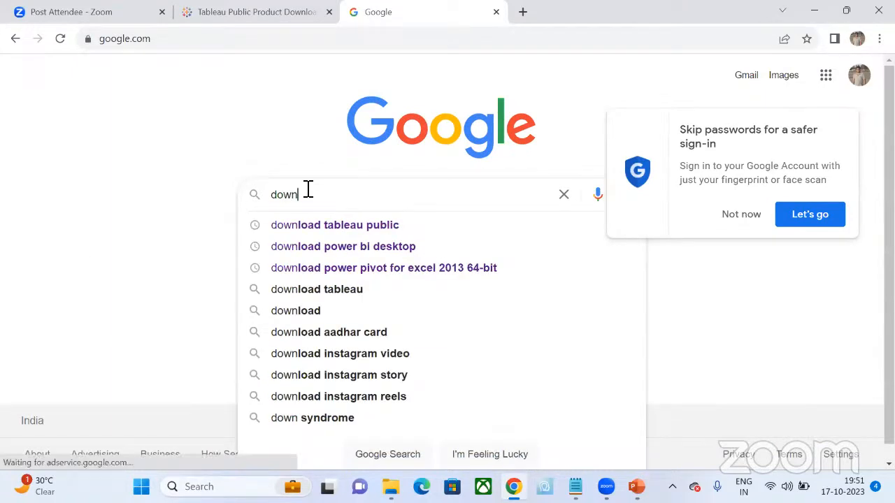
pyautogui.click(362, 225)
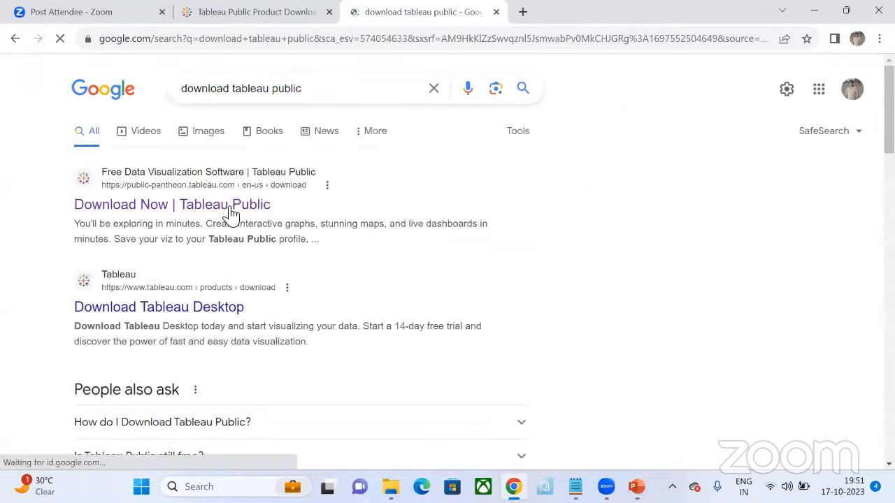
pyautogui.click(193, 207)
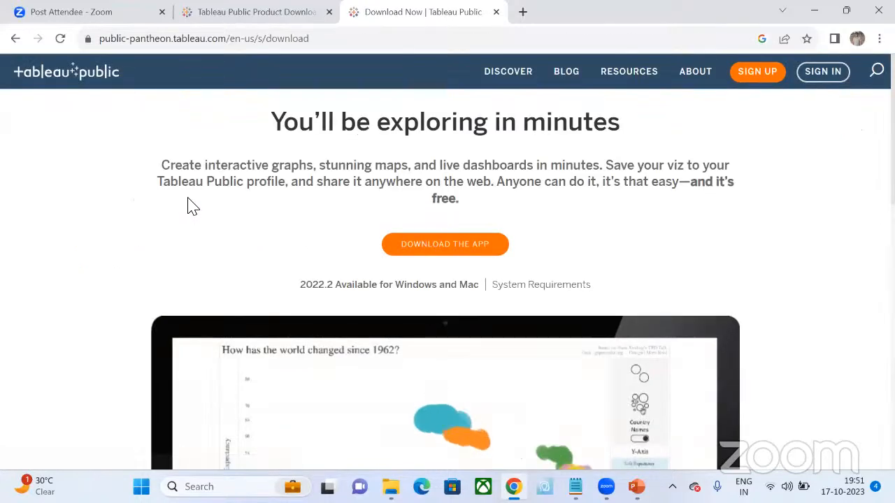
# - Follow the app download link to the Tableau Public product page, view its registration form, and close the form
pyautogui.click(464, 260)
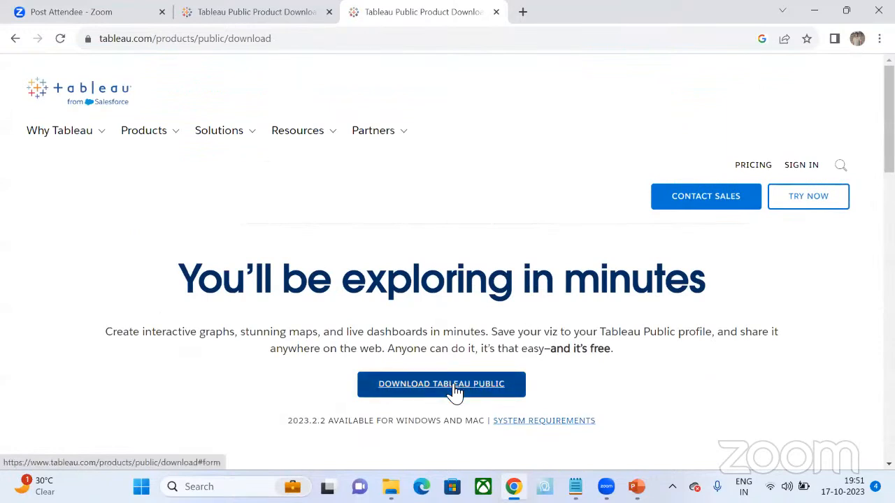
pyautogui.click(454, 390)
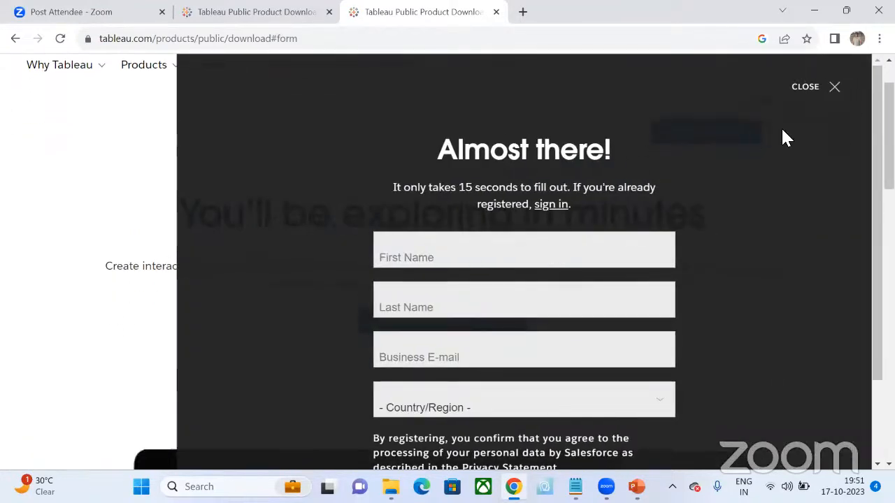
pyautogui.click(835, 88)
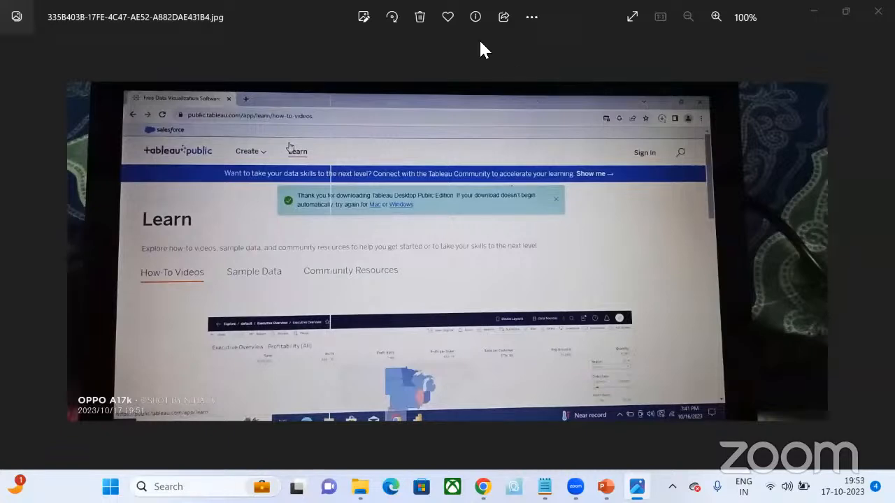
# - Review the shared images of the Tableau Learn page and the Tableau Installer processor error, closing each one
pyautogui.click(878, 12)
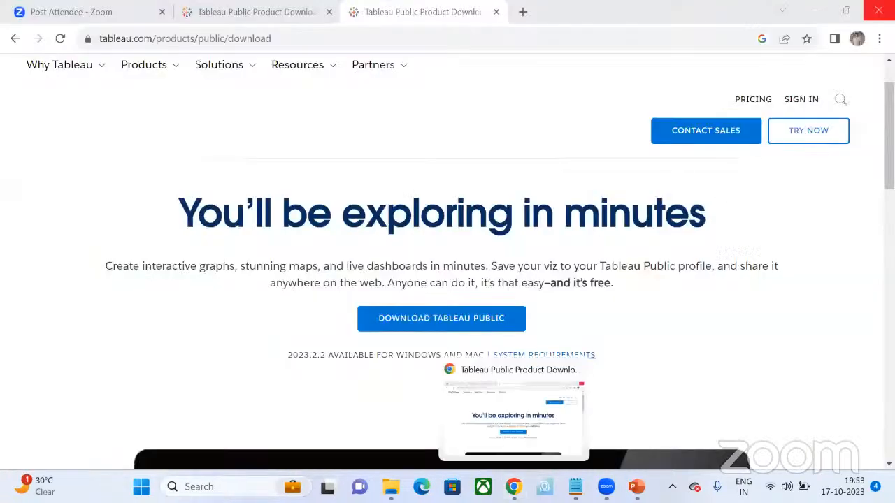
pyautogui.click(879, 38)
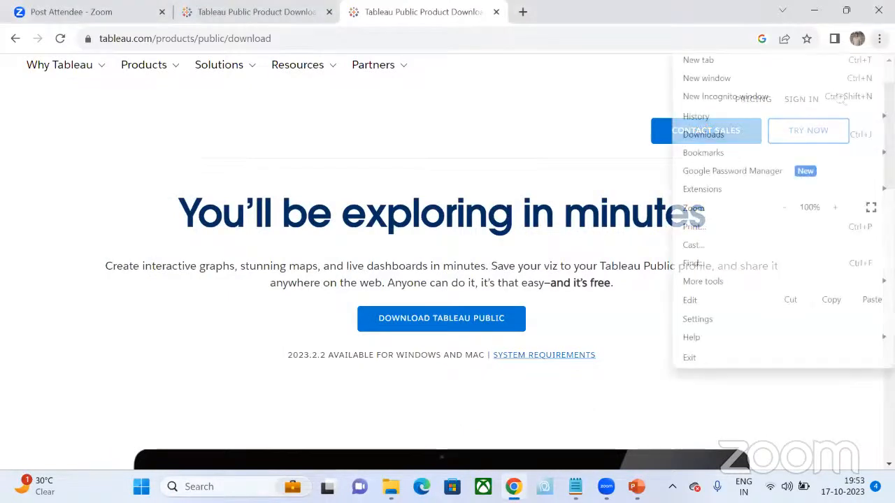
pyautogui.click(383, 48)
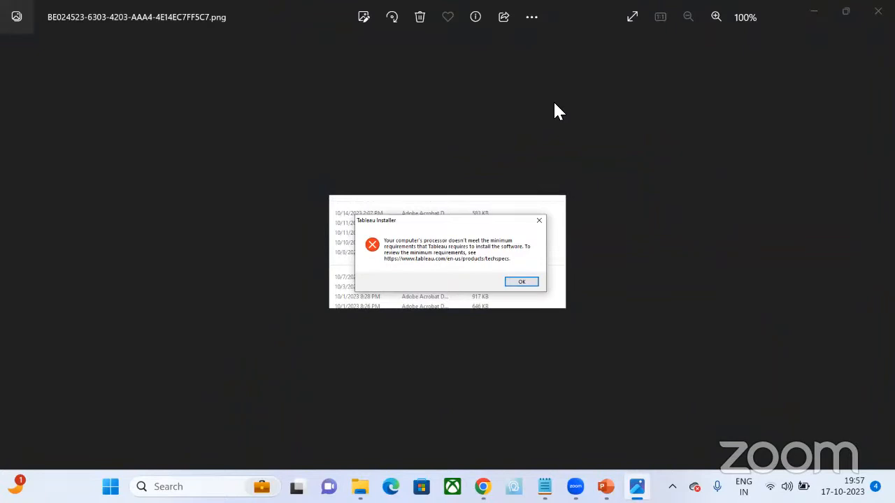
pyautogui.click(878, 11)
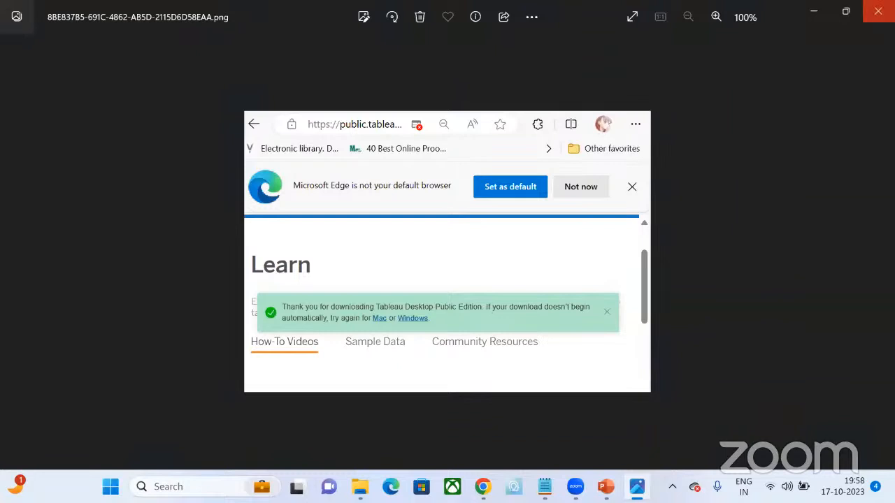
pyautogui.click(878, 12)
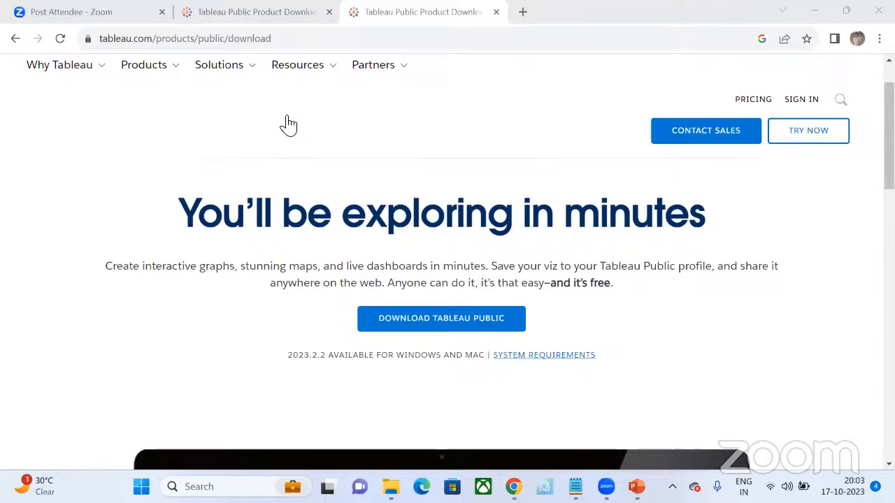
# - Inspect the shared screenshots of the Tableau Public 2023.2 setup window, enlarged to 200%, and the Tableau Public start page, closing each
pyautogui.click(288, 126)
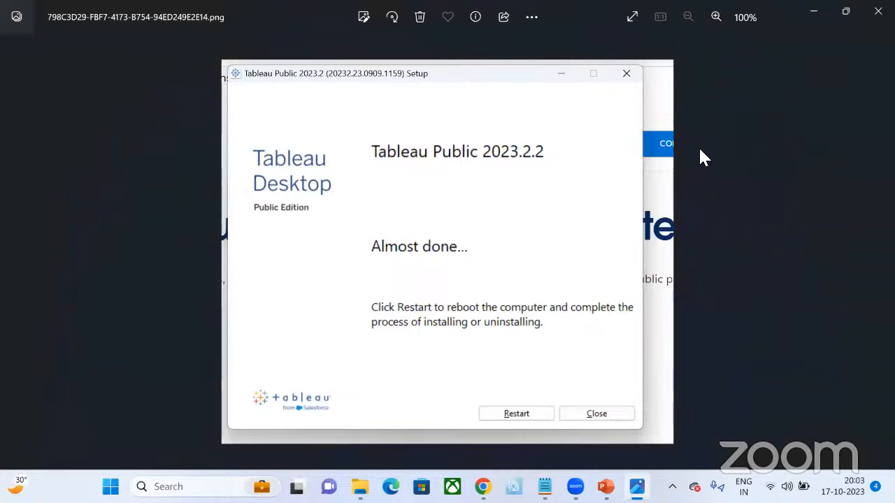
pyautogui.scroll(2, 629, 80)
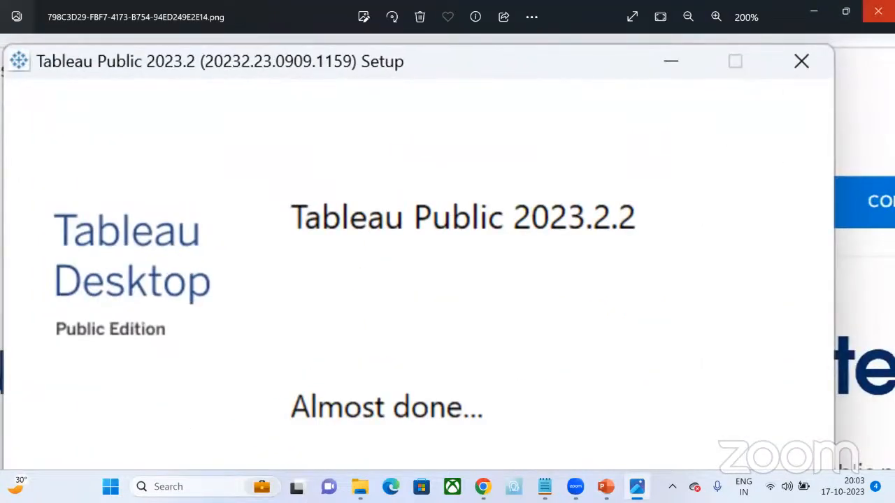
pyautogui.click(878, 11)
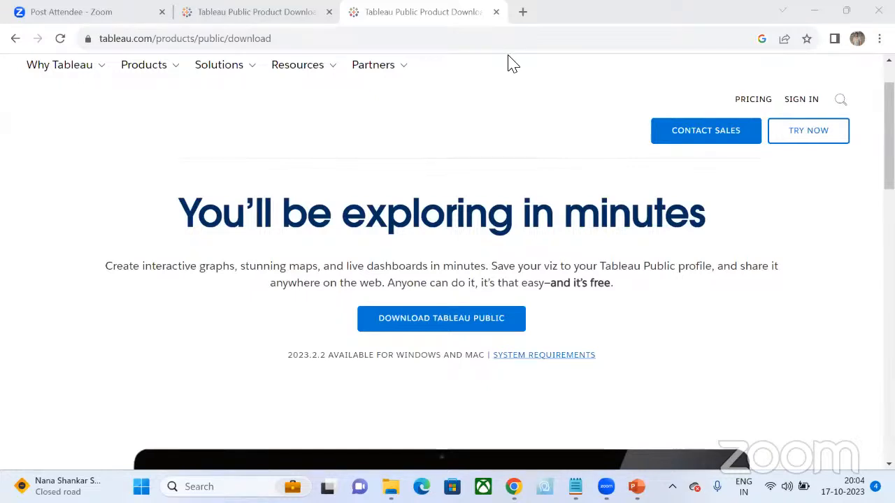
pyautogui.moveTo(256, 110)
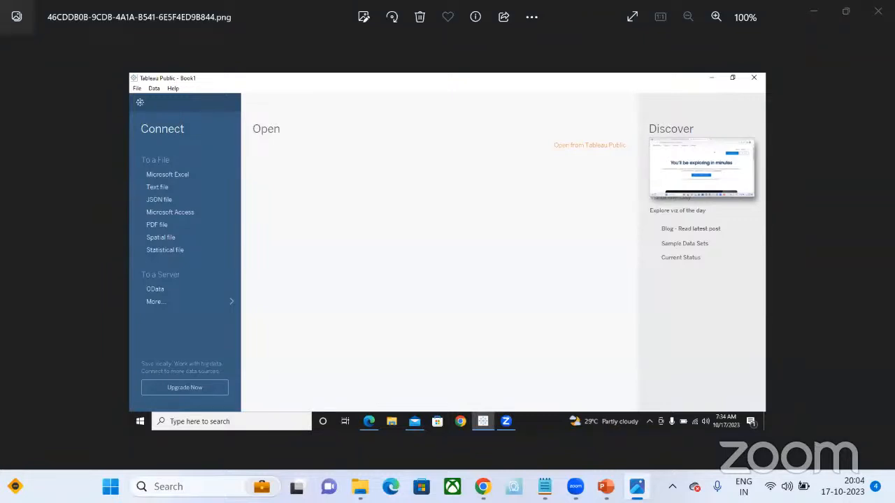
pyautogui.click(878, 11)
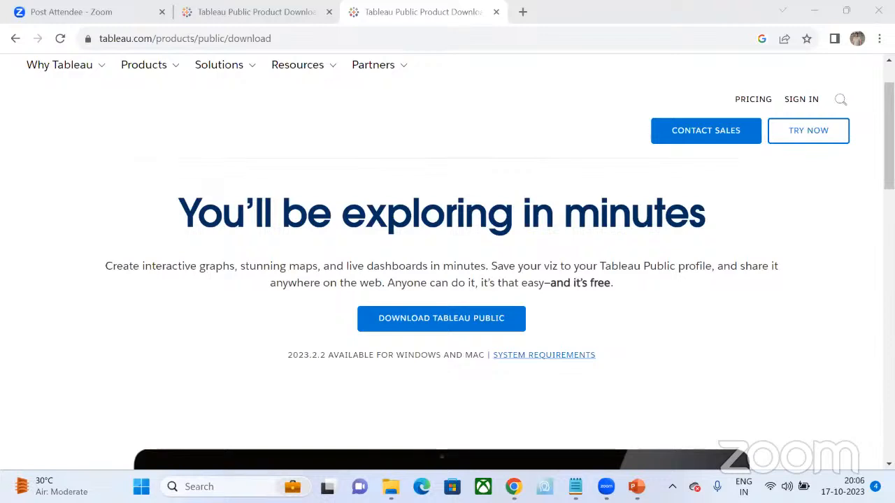
# - Find the Tableau Public 2023.2 app with the Windows search and launch it
pyautogui.click(244, 486)
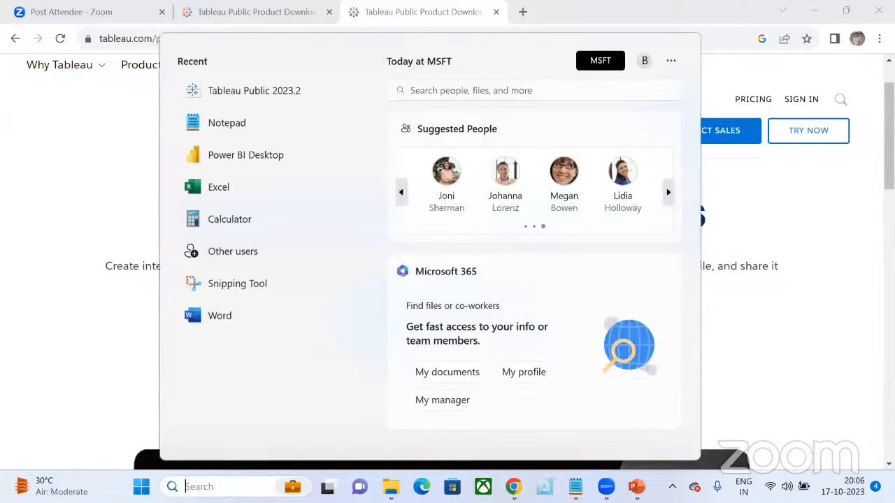
pyautogui.write('tabl')
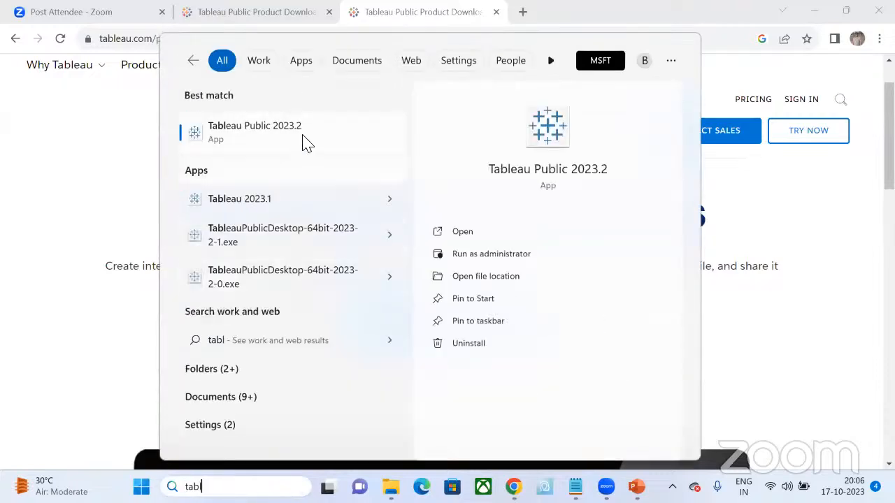
pyautogui.click(293, 139)
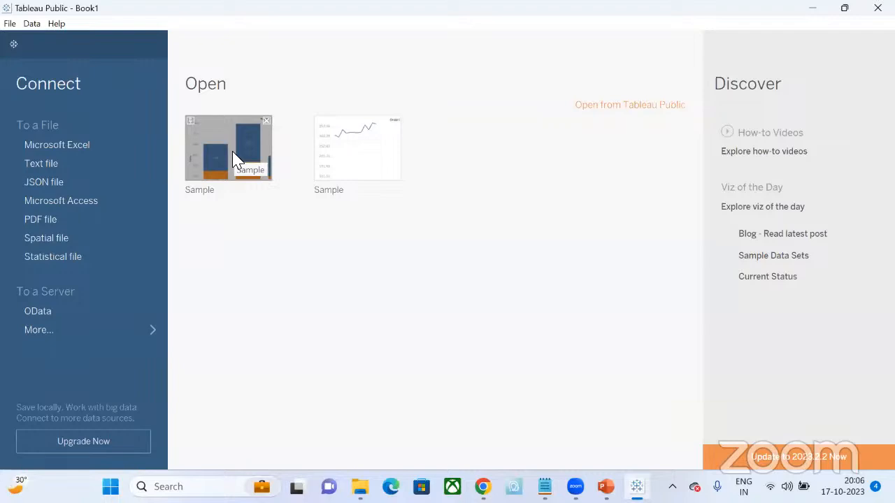
# - Connect to the Excel workbook Sample - Superstore and add its Orders sheet to the data source canvas
pyautogui.click(43, 144)
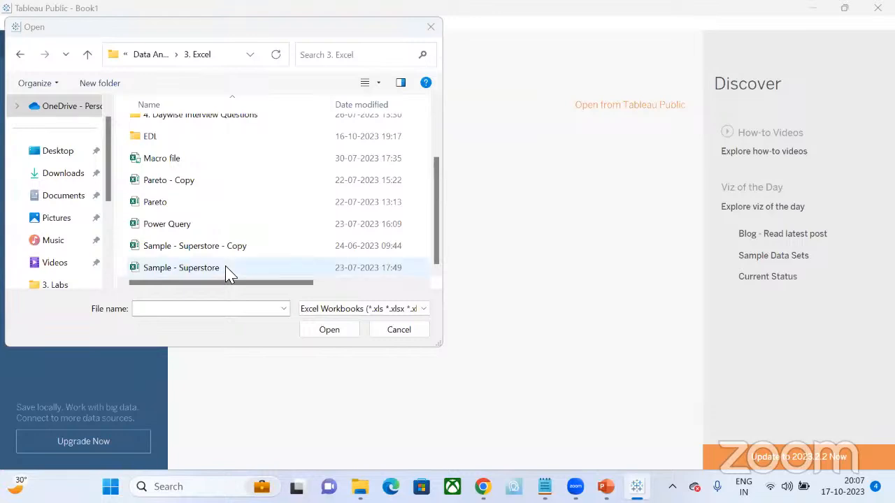
pyautogui.click(228, 274)
pyautogui.doubleClick(228, 274)
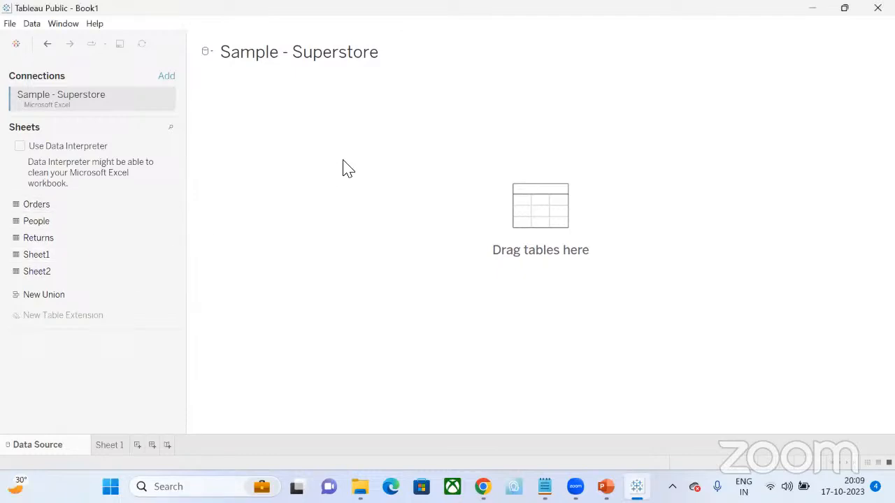
pyautogui.moveTo(342, 168); pyautogui.dragTo(343, 168)
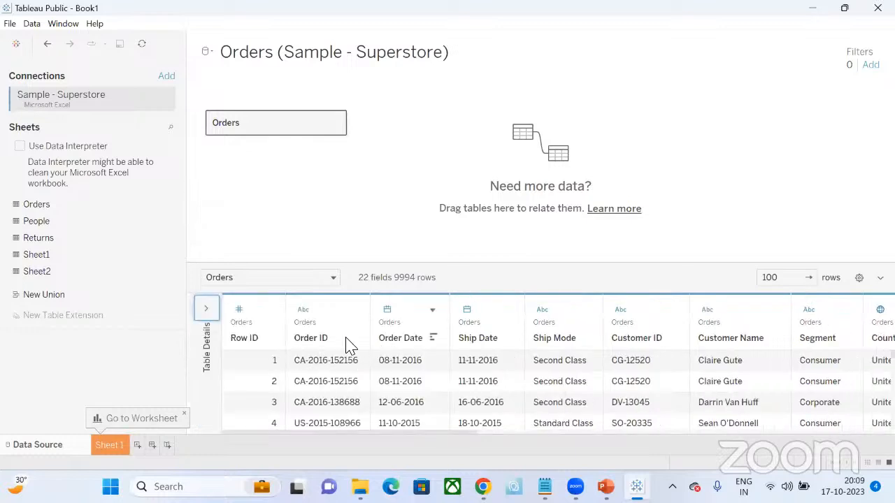
# - Look at the Row ID field's options, dismiss them, and change the field's data type to String
pyautogui.click(270, 312)
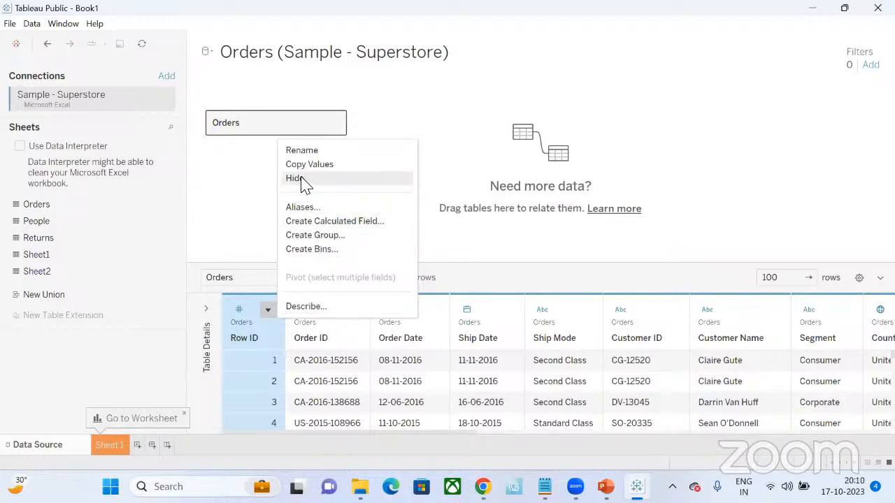
pyautogui.click(523, 138)
pyautogui.click(239, 309)
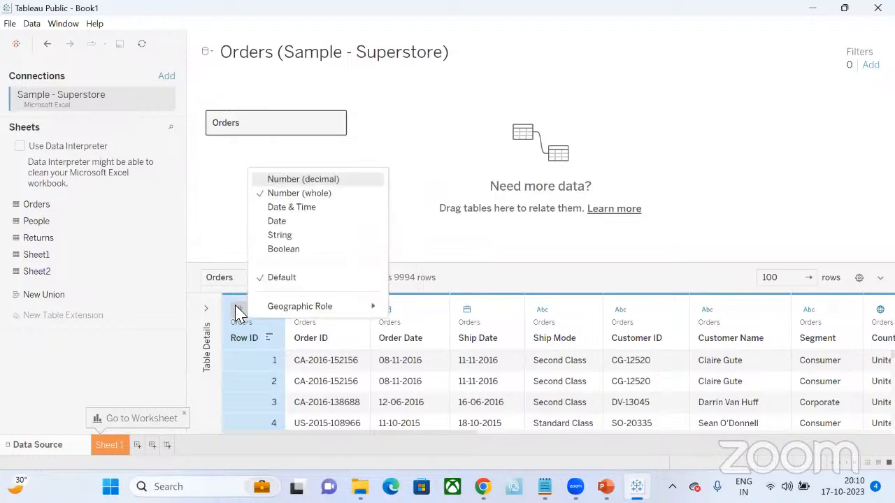
pyautogui.click(272, 237)
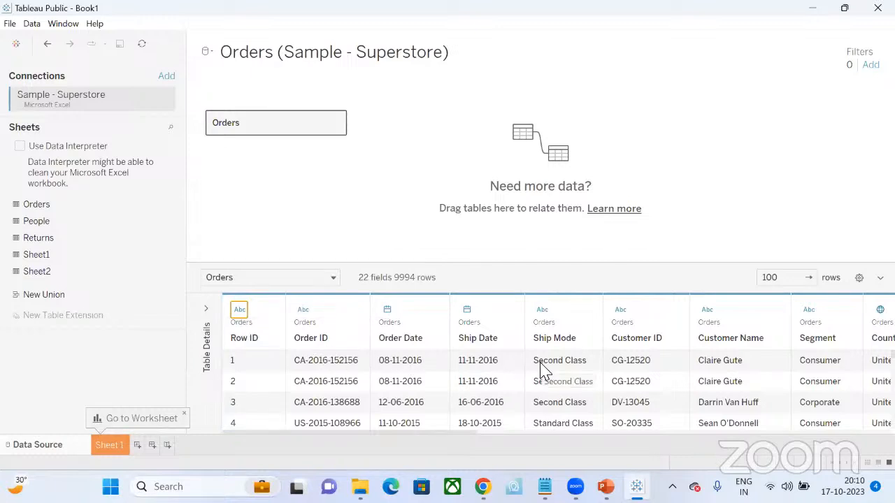
# - Browse the Orders fields as far as Sales and set the Sales data type to Number (decimal)
pyautogui.hscroll(2, 543, 370)
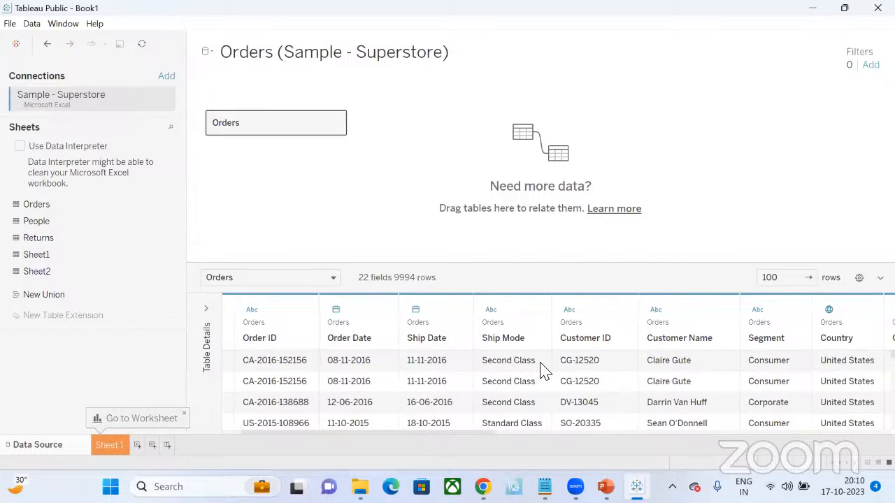
pyautogui.hscroll(2, 544, 370)
pyautogui.hscroll(1, 544, 370)
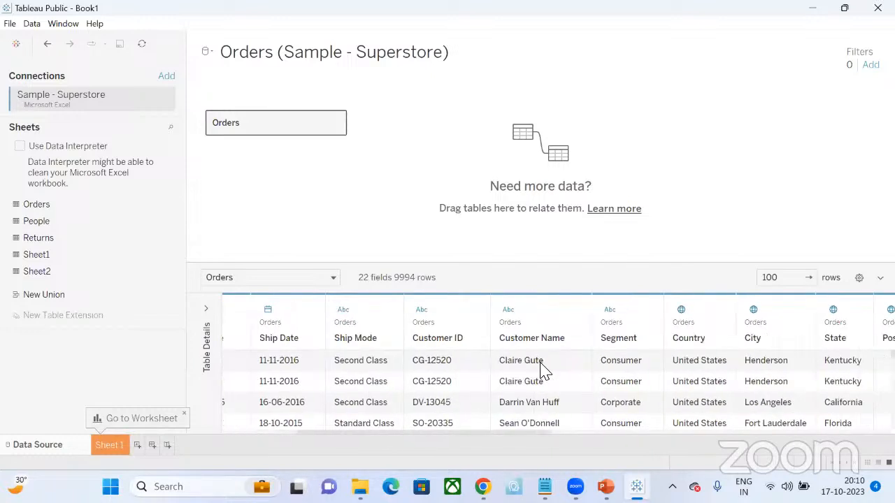
pyautogui.hscroll(3, 544, 370)
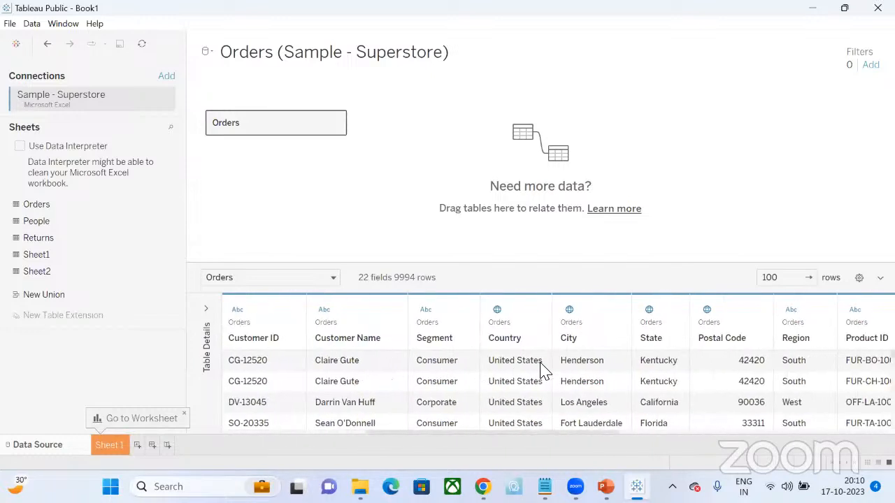
pyautogui.hscroll(2, 543, 370)
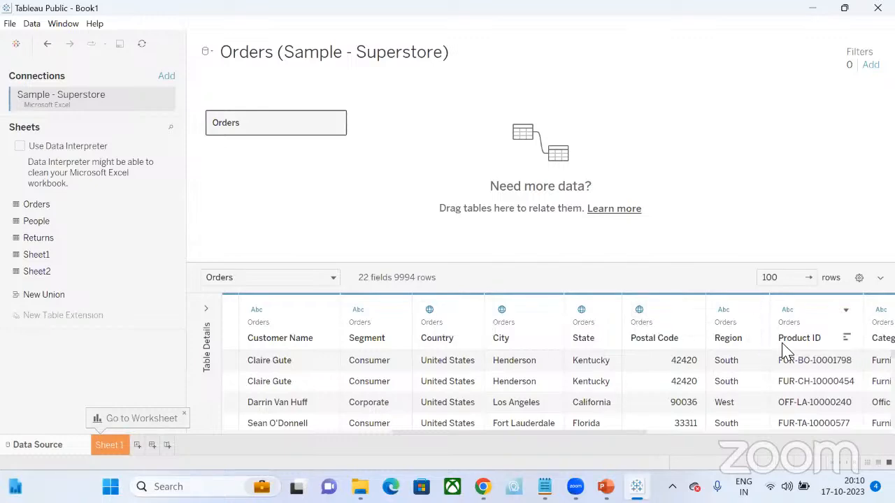
pyautogui.hscroll(6, 740, 388)
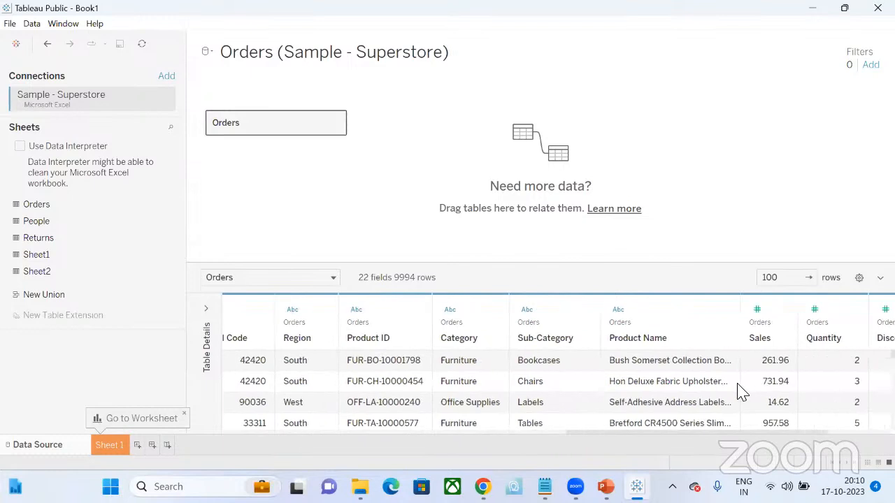
pyautogui.hscroll(2, 740, 390)
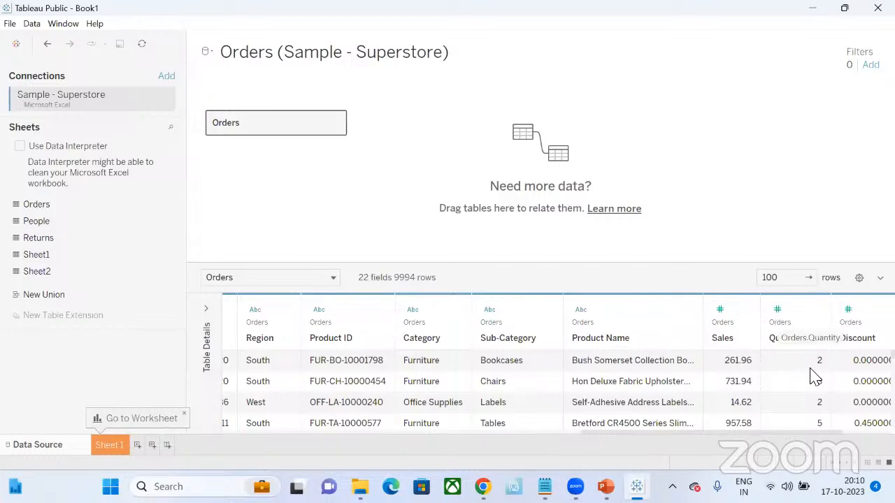
pyautogui.click(719, 309)
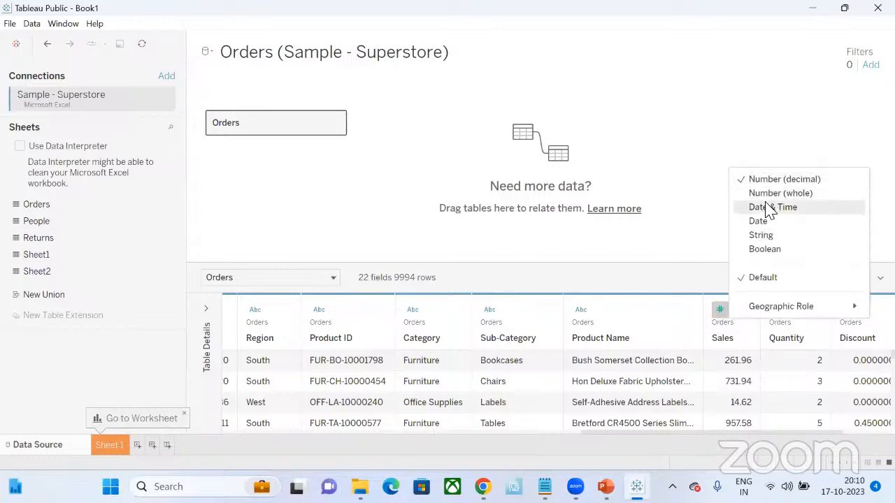
pyautogui.click(783, 179)
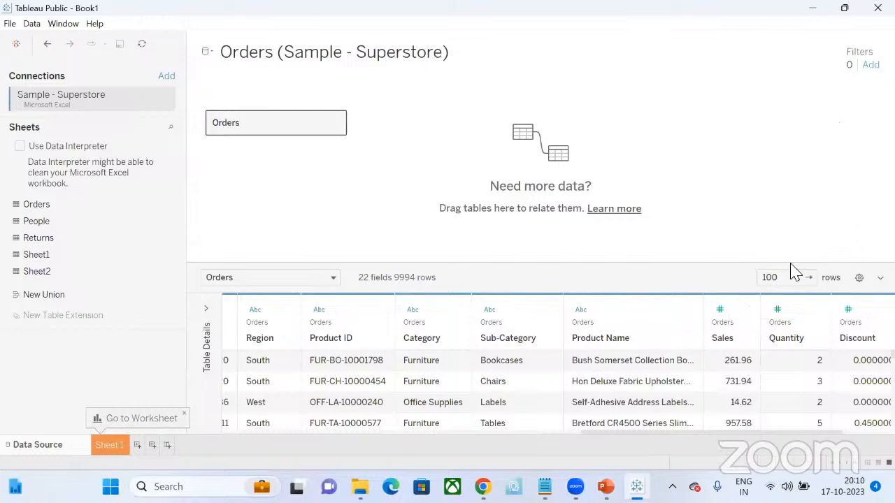
# - Change the Quantity field's data type to Number (decimal) and switch it back to Number (whole)
pyautogui.click(775, 312)
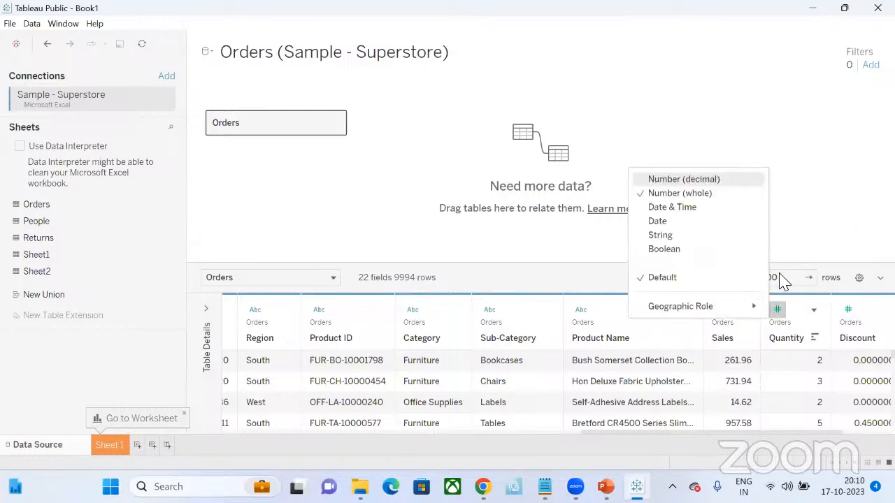
pyautogui.click(710, 183)
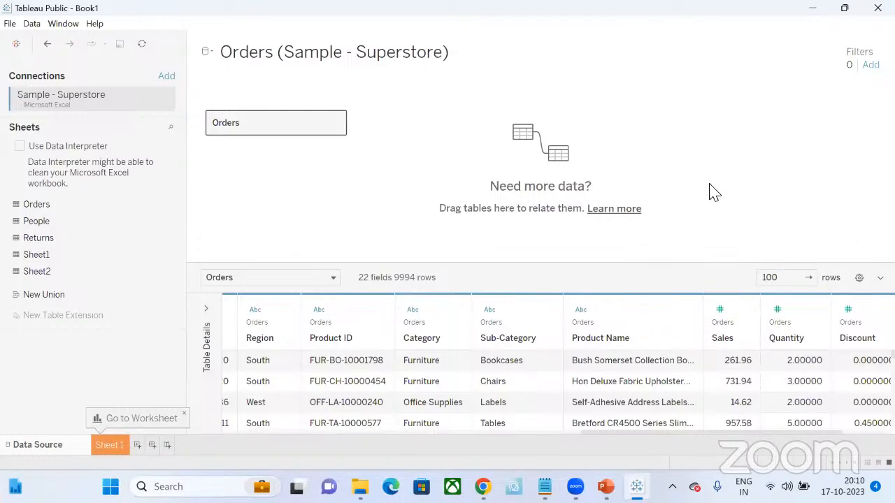
pyautogui.click(778, 311)
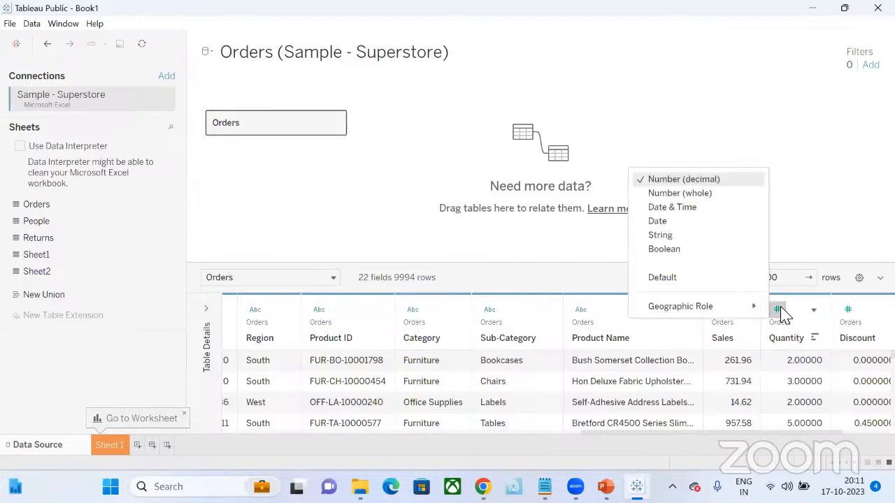
pyautogui.click(712, 196)
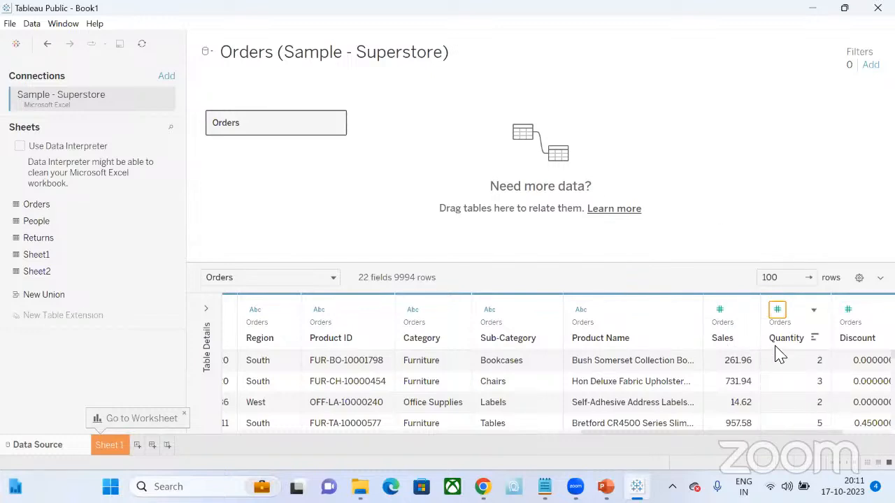
# - Review the last Orders columns and the field list on Sheet 1, returning to the data source page
pyautogui.hscroll(2, 701, 386)
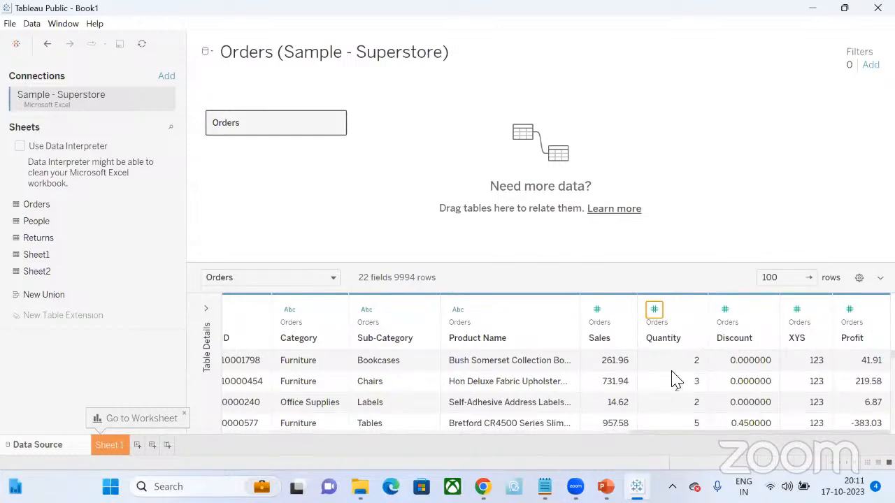
pyautogui.hscroll(-15, 517, 384)
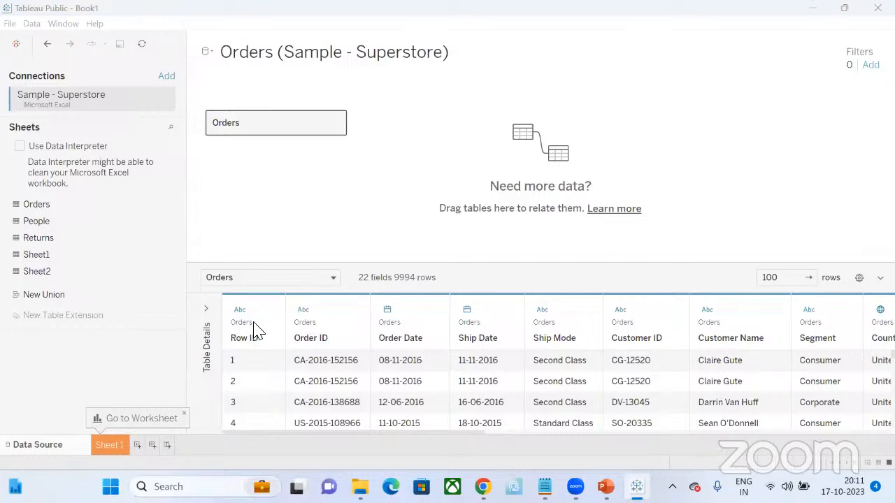
pyautogui.click(110, 446)
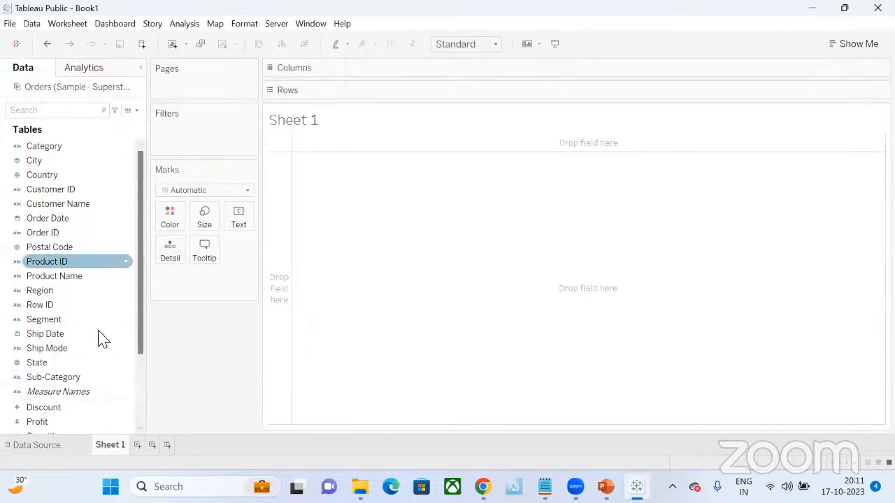
pyautogui.click(38, 445)
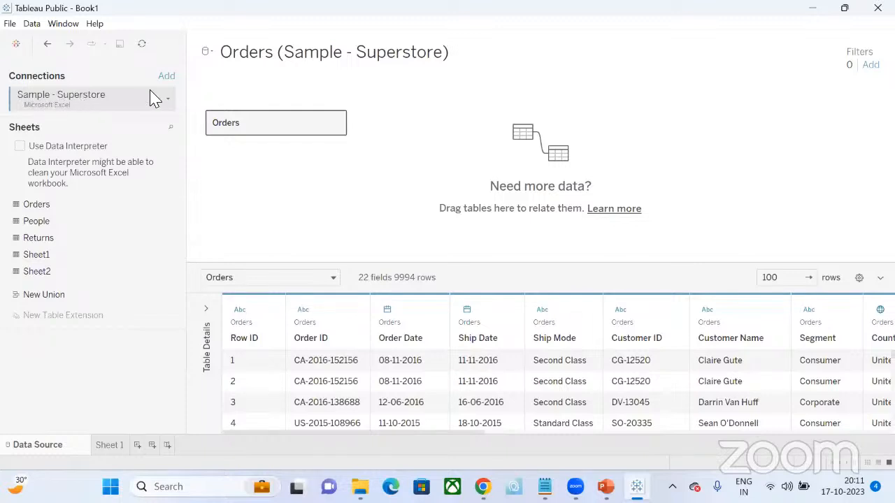
# - Enable the Data Interpreter and review its results workbook in Excel, covering the key, Orders and Returns sheets
pyautogui.click(20, 147)
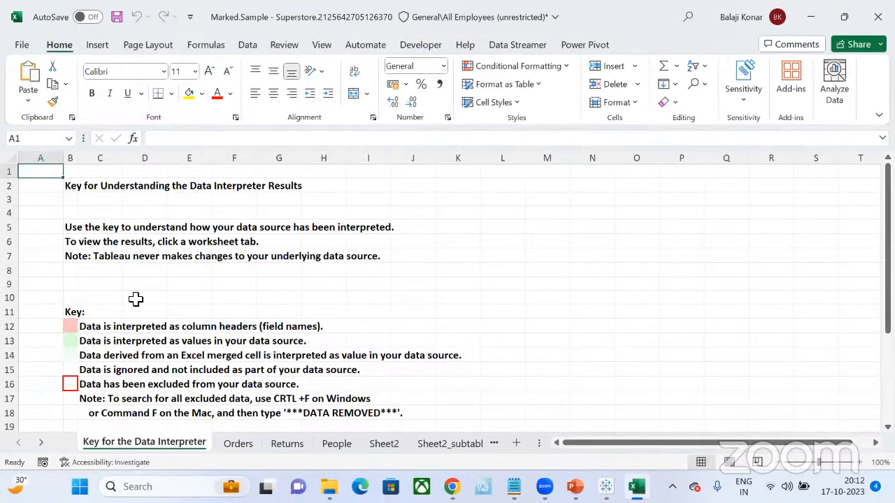
pyautogui.click(99, 332)
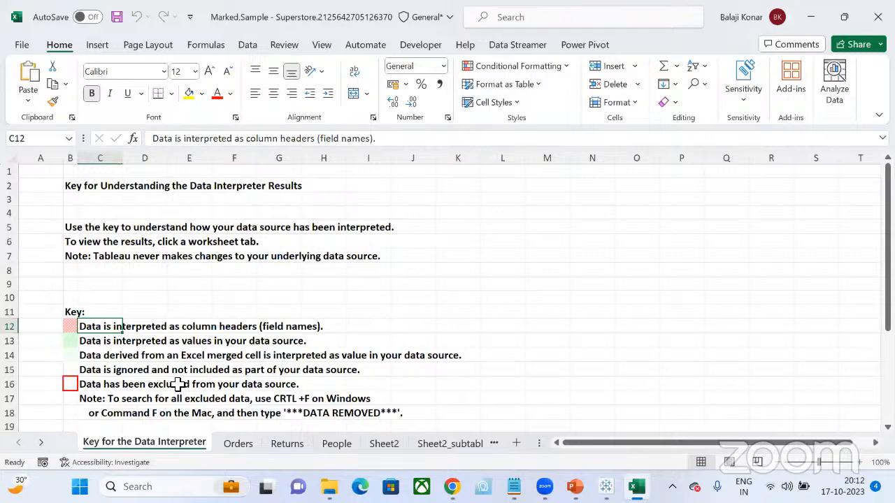
pyautogui.click(239, 449)
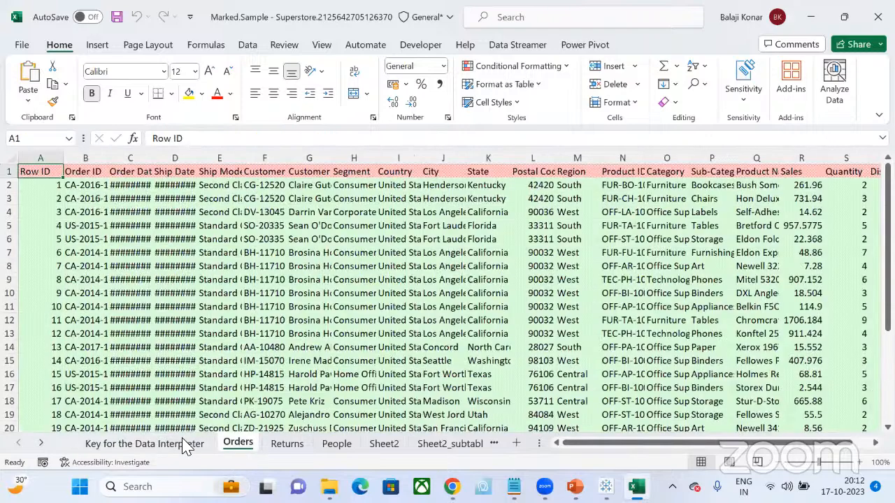
pyautogui.click(178, 450)
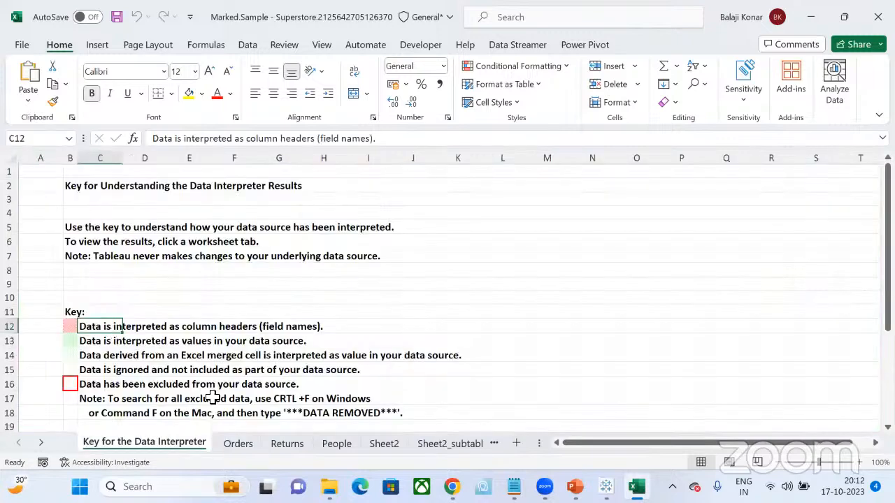
pyautogui.click(242, 445)
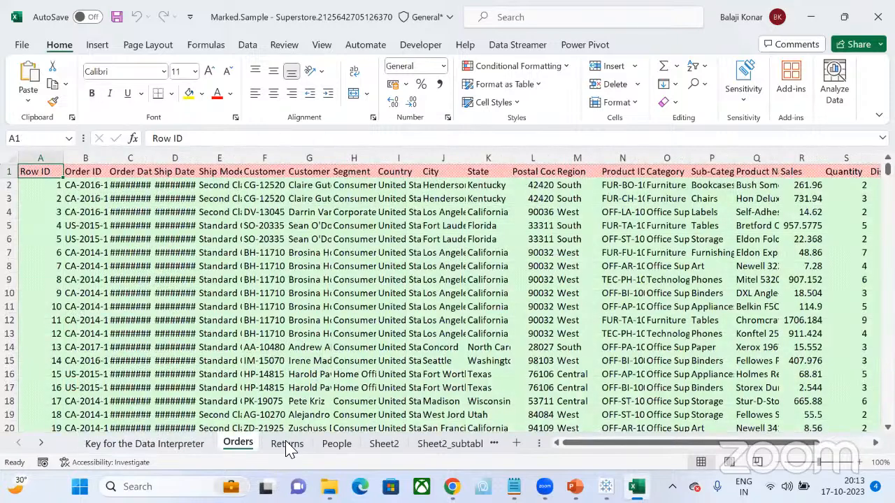
pyautogui.hscroll(4, 641, 221)
pyautogui.click(287, 445)
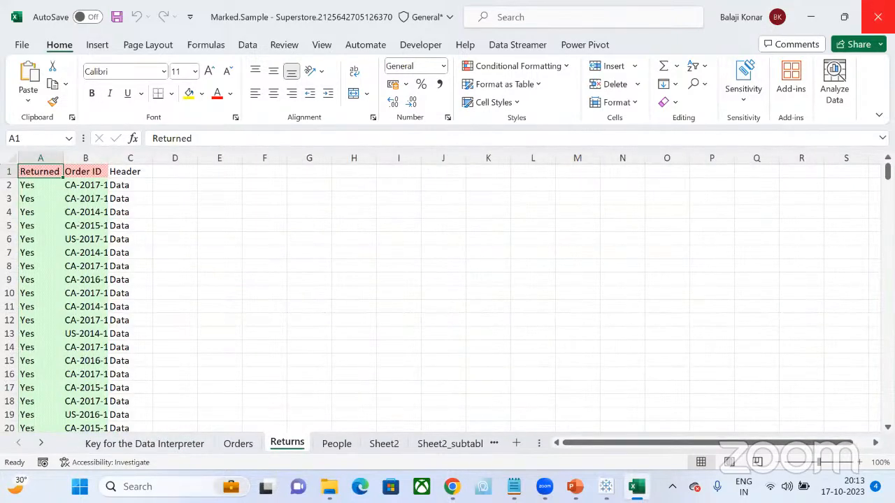
# - Close the results workbook without saving and turn off the Data Interpreter for the Sample - Superstore connection
pyautogui.click(877, 17)
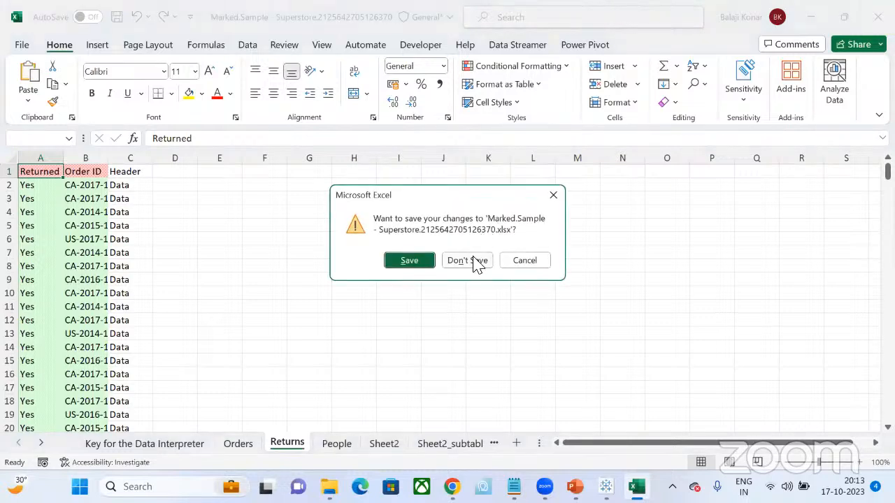
pyautogui.click(467, 260)
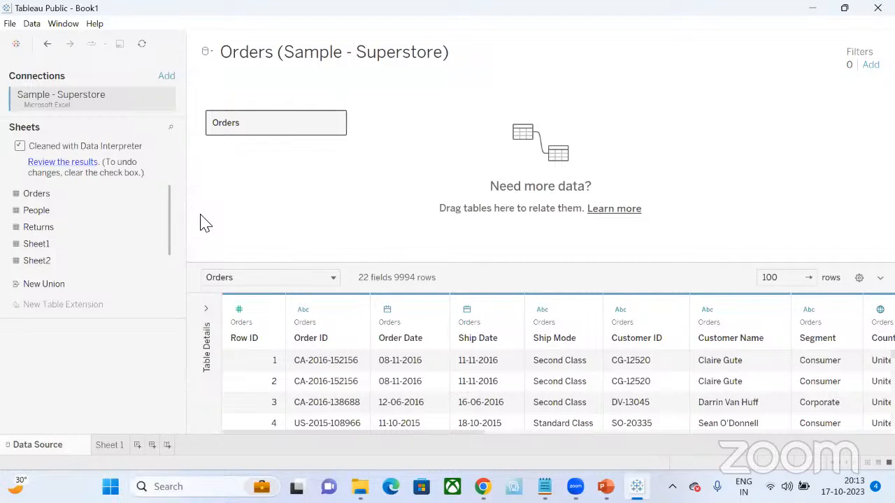
pyautogui.click(20, 147)
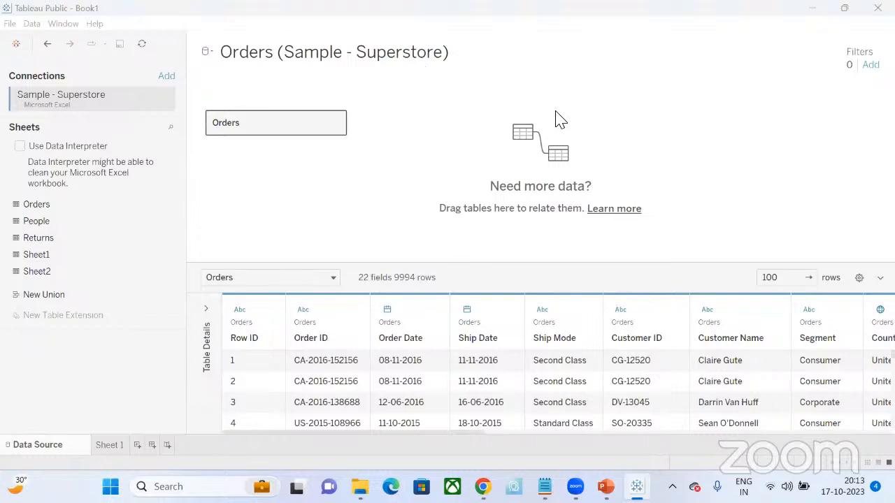
# - Open Sheet 1 and examine the data type icons of the Category and City fields
pyautogui.click(111, 445)
pyautogui.click(110, 446)
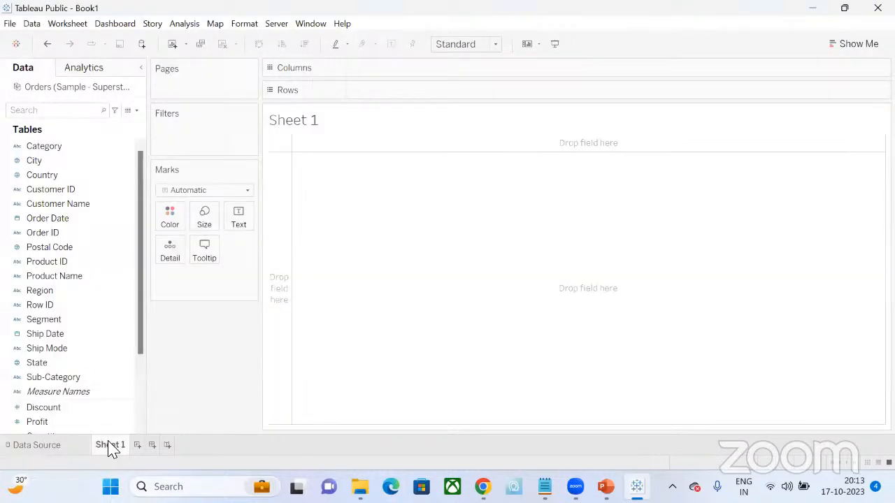
pyautogui.click(21, 147)
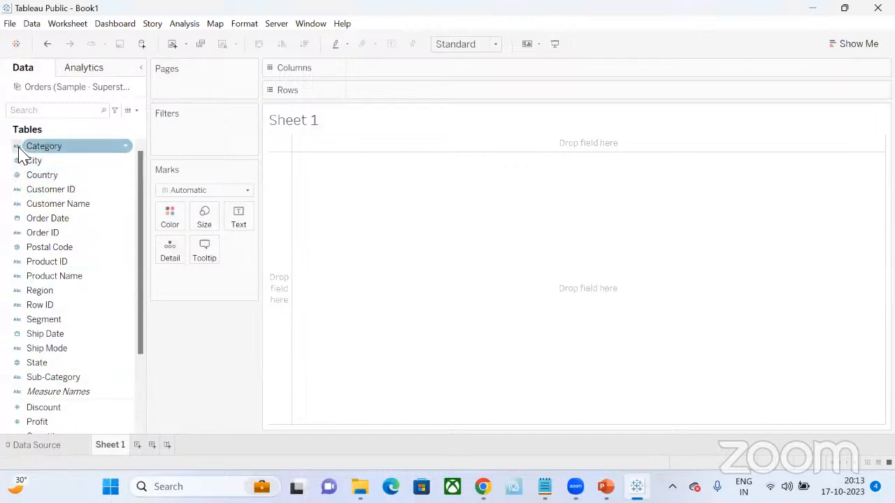
pyautogui.click(17, 162)
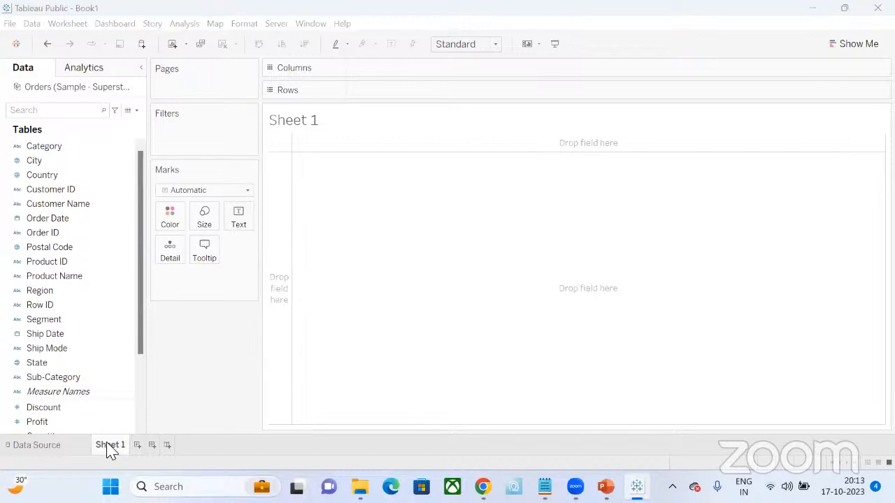
# - Return to the data source page and enable the Data Interpreter for the Sample - Superstore workbook
pyautogui.click(58, 450)
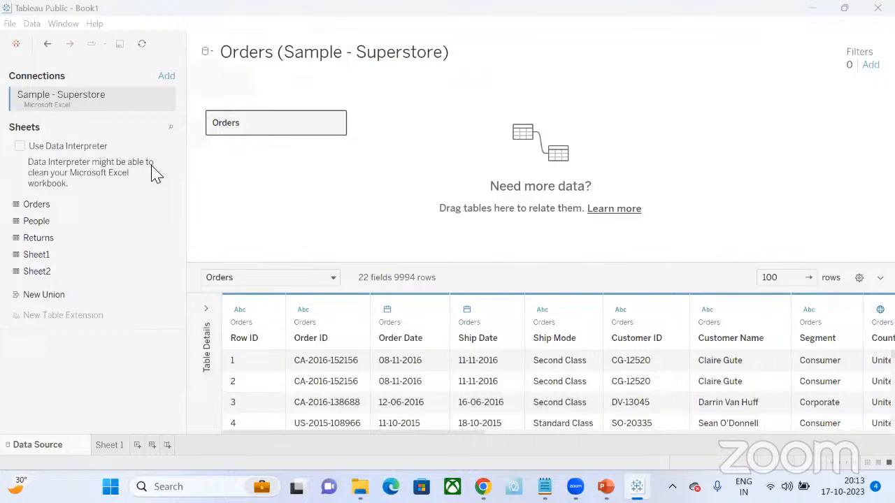
pyautogui.click(19, 147)
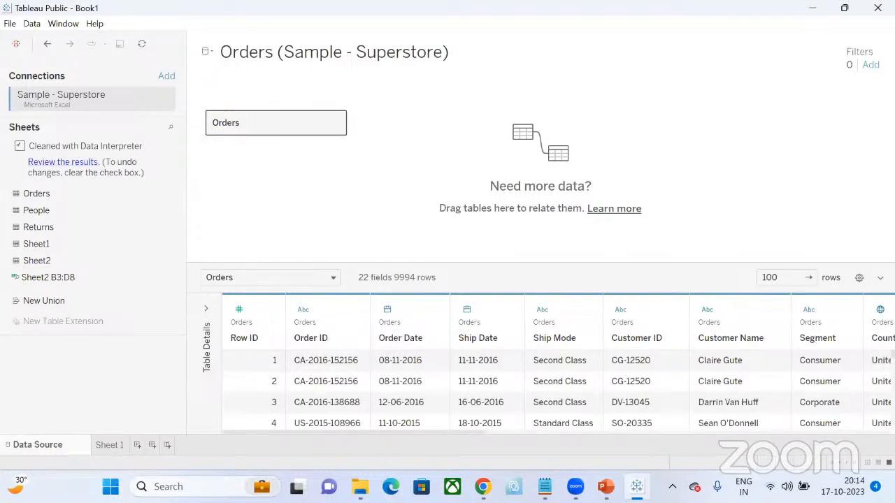
# - Review the Data Interpreter results workbook in Excel, covering the key, Orders and People sheets, and close it without saving
pyautogui.click(70, 163)
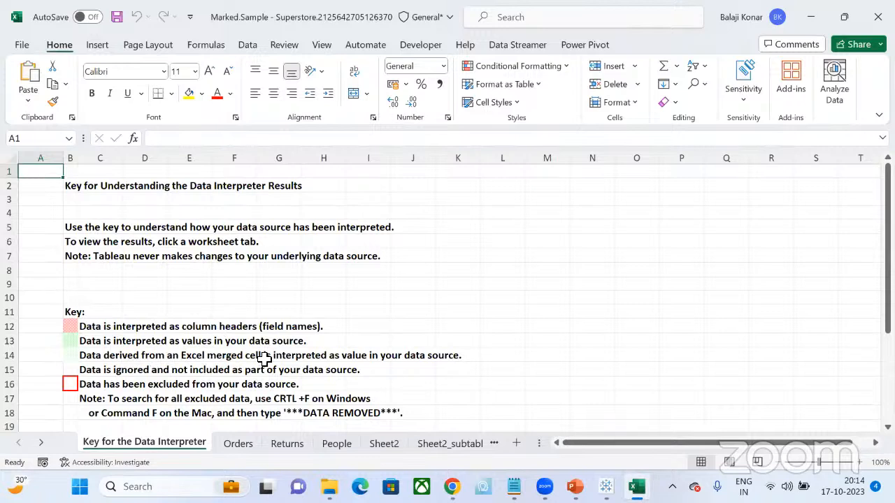
pyautogui.click(70, 369)
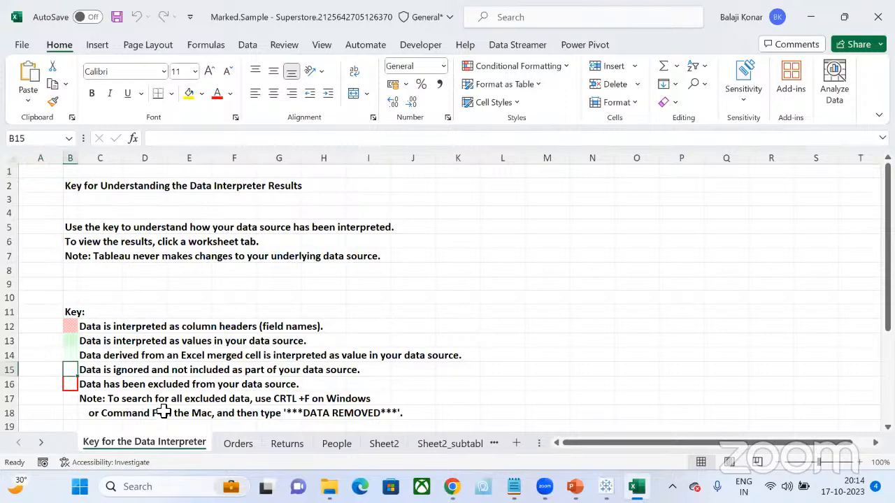
pyautogui.click(242, 445)
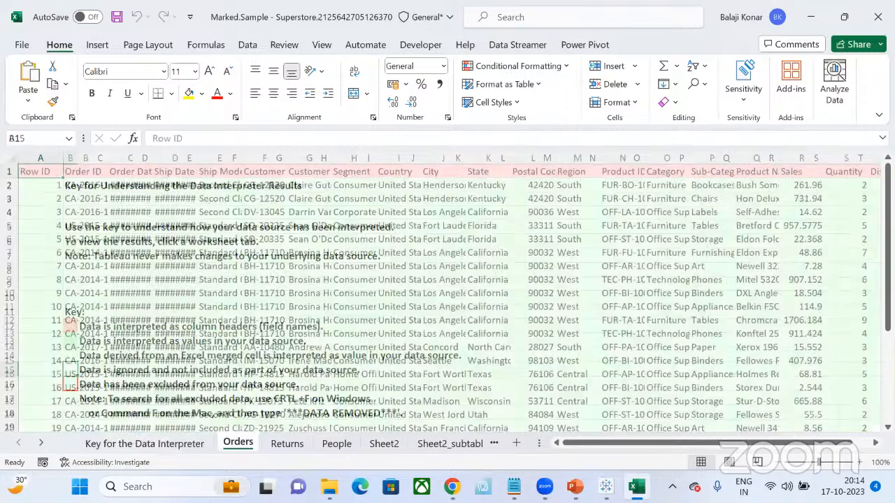
pyautogui.hscroll(-6, 448, 294)
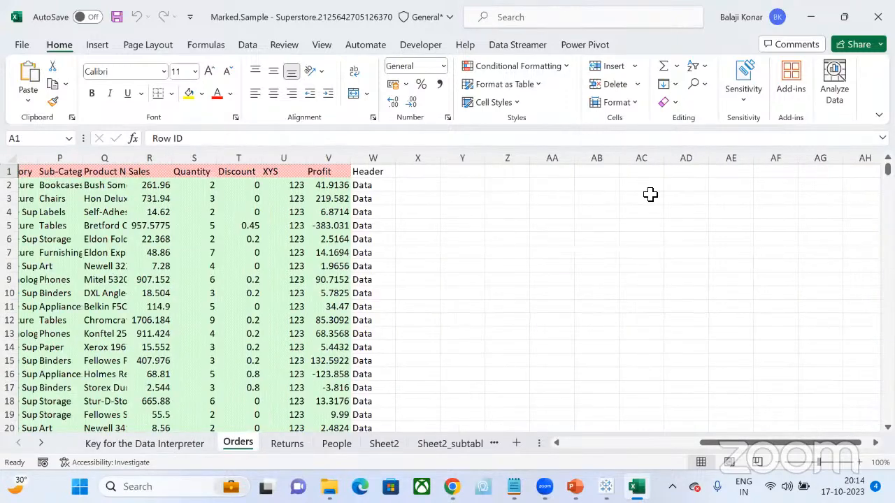
pyautogui.click(553, 173)
pyautogui.click(549, 212)
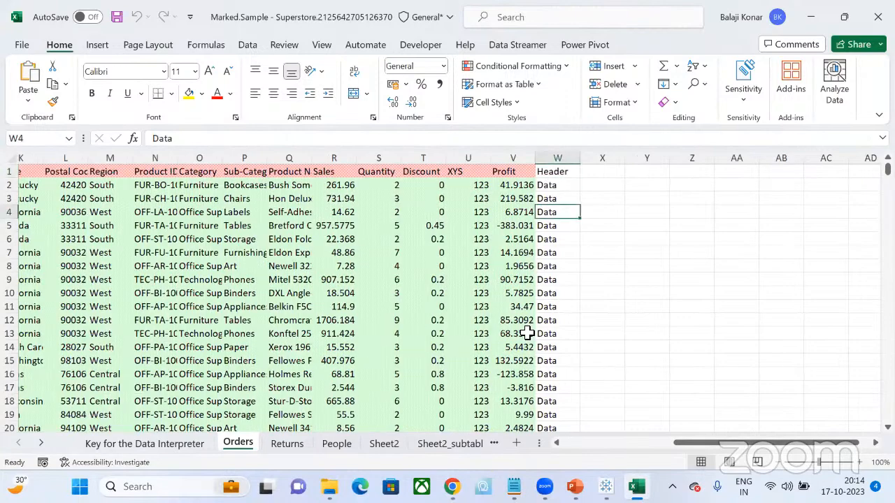
pyautogui.scroll(-4, 515, 349)
pyautogui.scroll(-4, 516, 353)
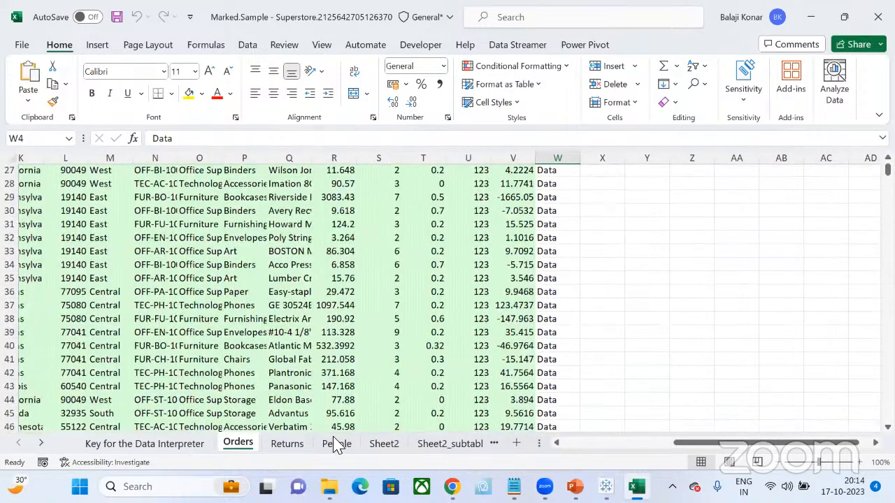
pyautogui.click(335, 443)
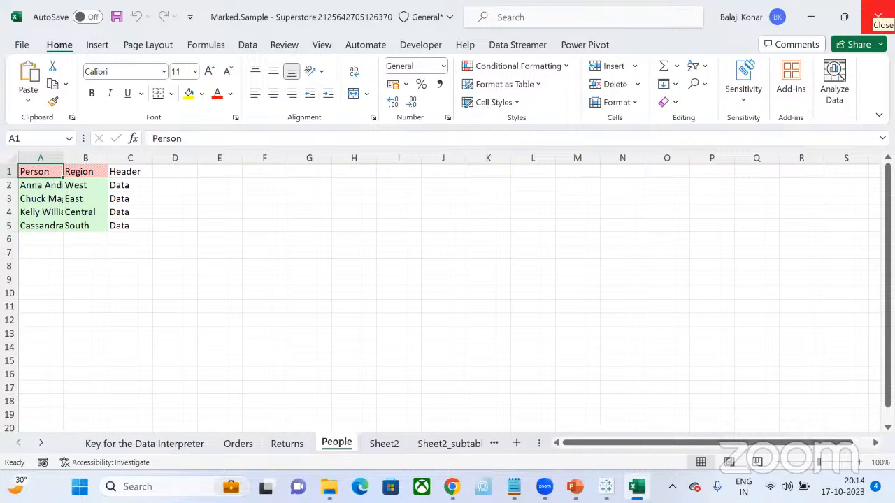
pyautogui.click(878, 15)
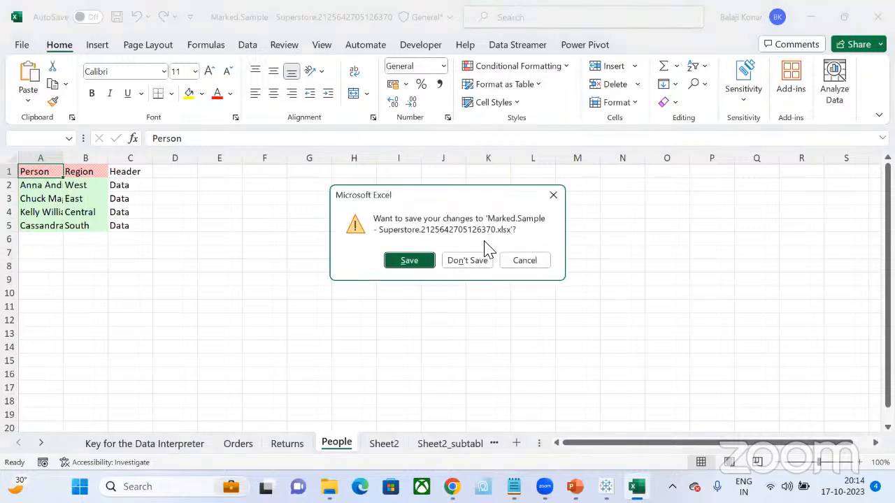
pyautogui.click(468, 262)
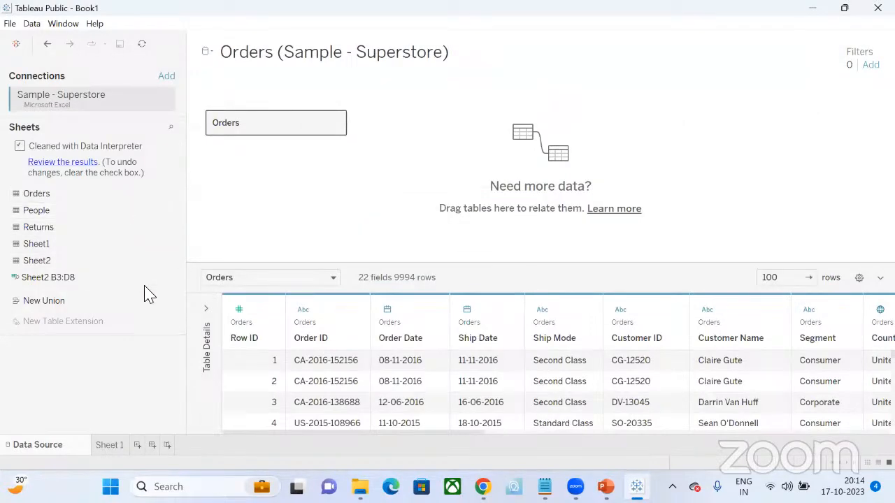
# - Open Sheet 1 in Tableau Public and look over the Category field and the empty view area
pyautogui.click(110, 447)
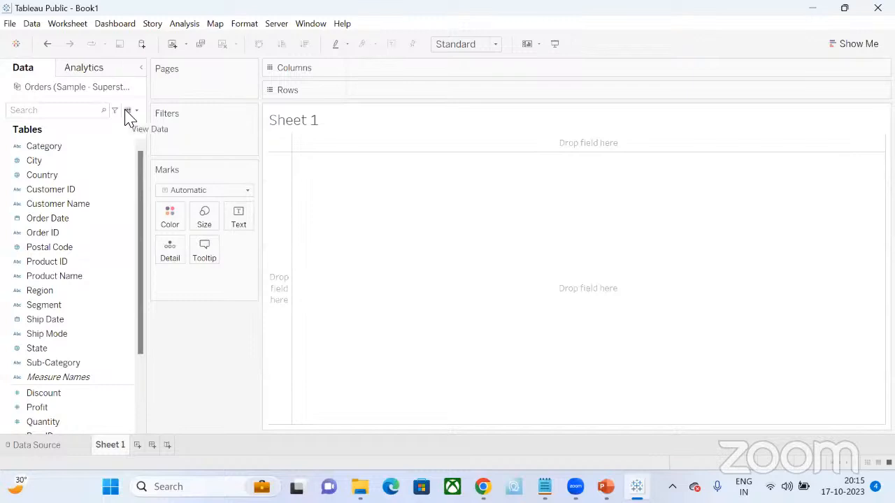
pyautogui.click(76, 148)
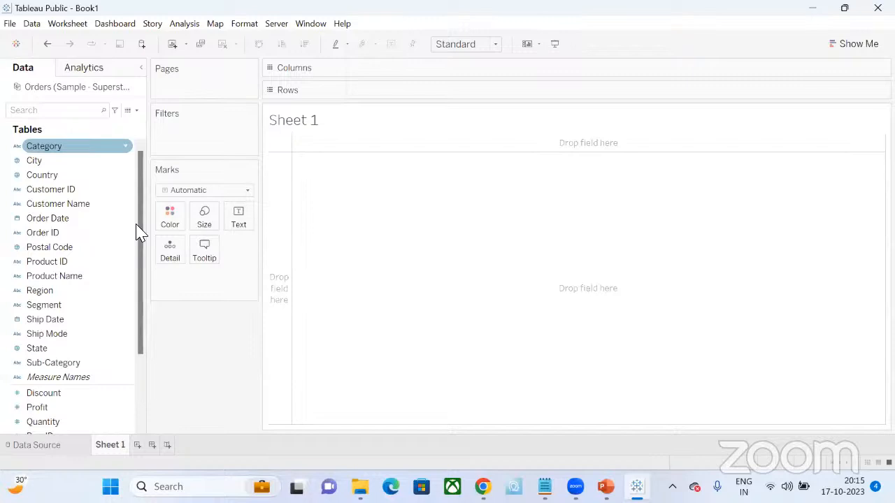
pyautogui.click(545, 286)
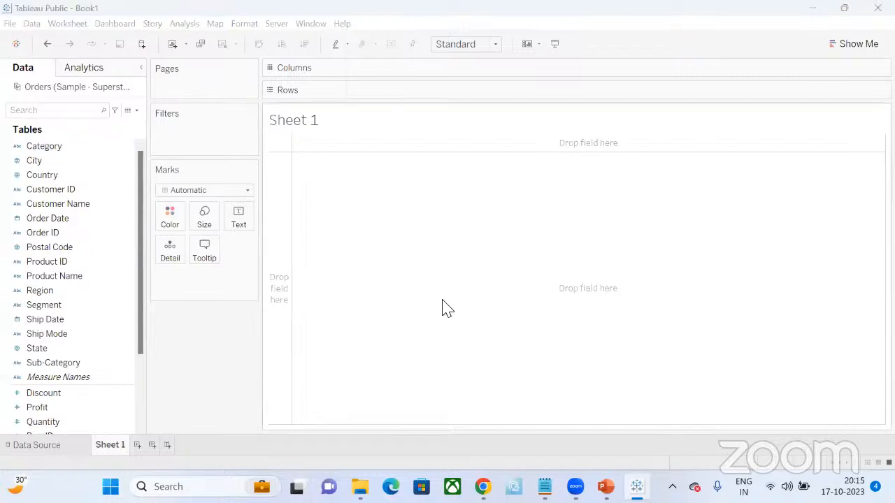
# - Try the Fit Width, Fit Height and Entire View options on Sheet 1 and return the fit to Standard
pyautogui.click(493, 45)
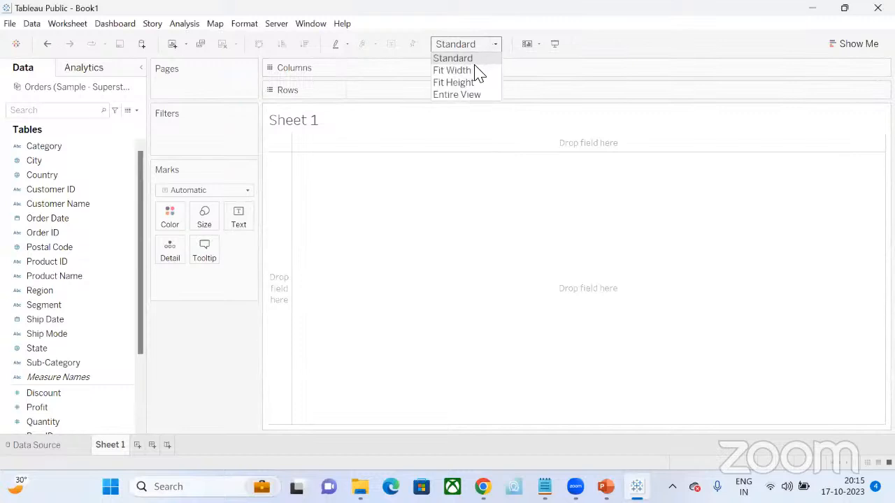
pyautogui.click(472, 70)
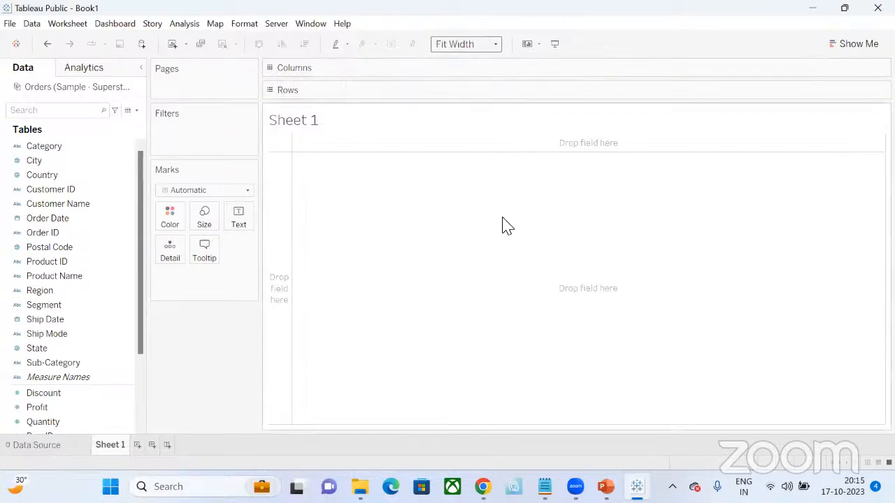
pyautogui.click(494, 45)
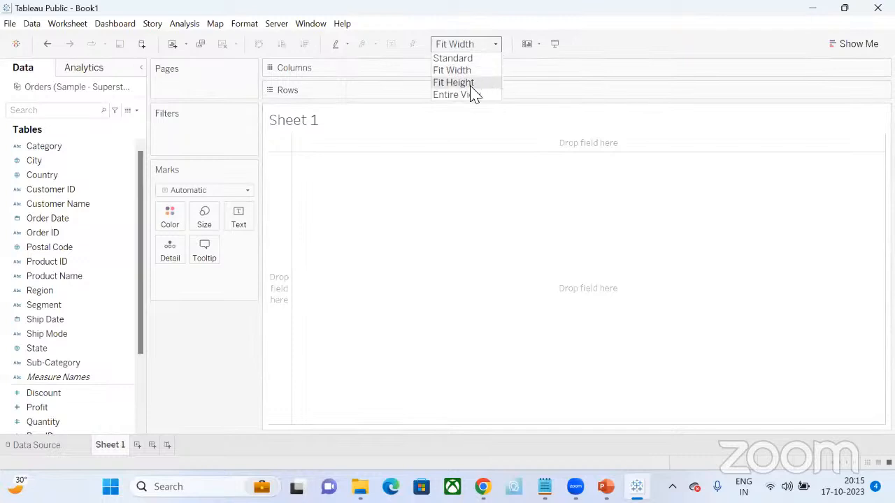
pyautogui.click(472, 81)
pyautogui.click(494, 44)
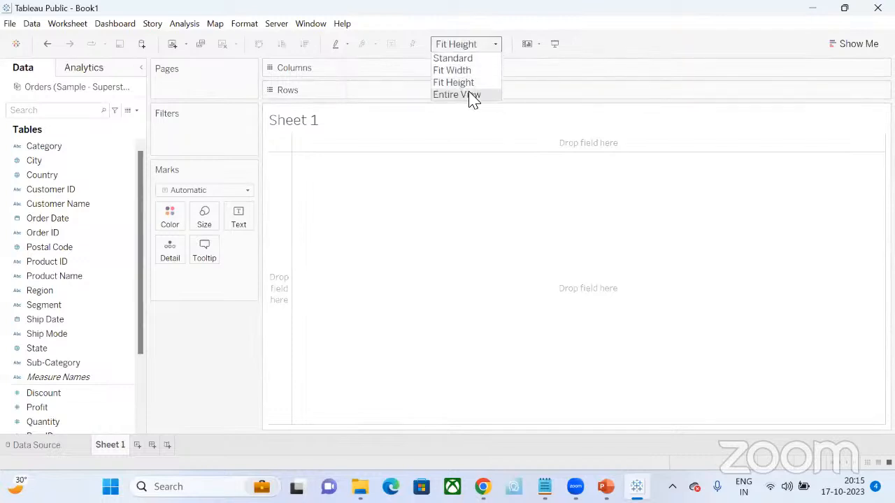
pyautogui.click(471, 94)
pyautogui.click(494, 45)
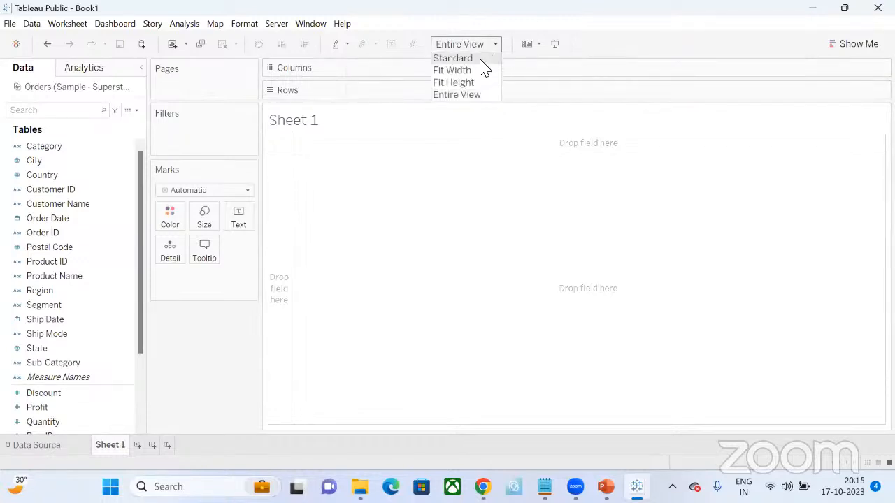
pyautogui.click(480, 57)
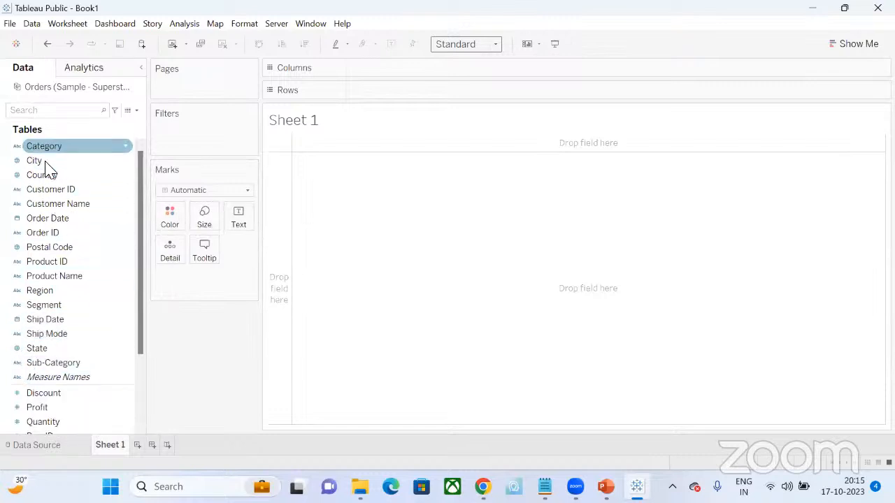
# - Look through the dimensions and measures of the Orders data source, from Category down to Measure Values
pyautogui.scroll(-3, 44, 385)
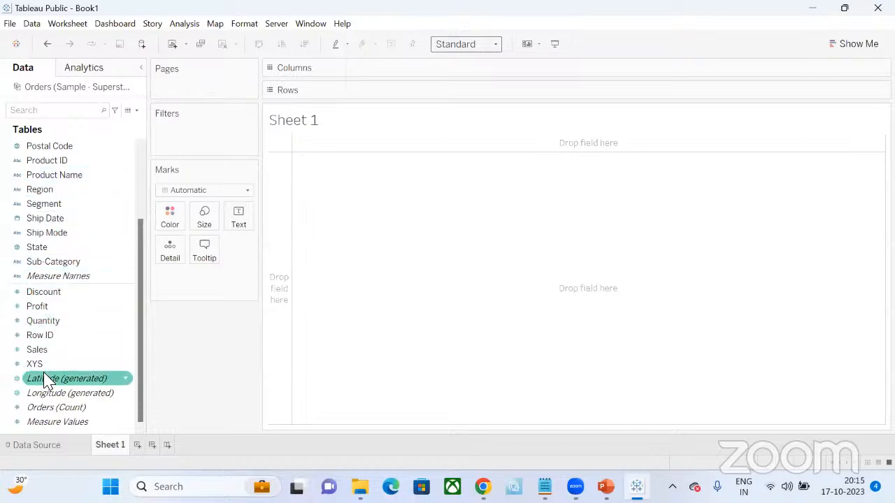
pyautogui.scroll(3, 46, 381)
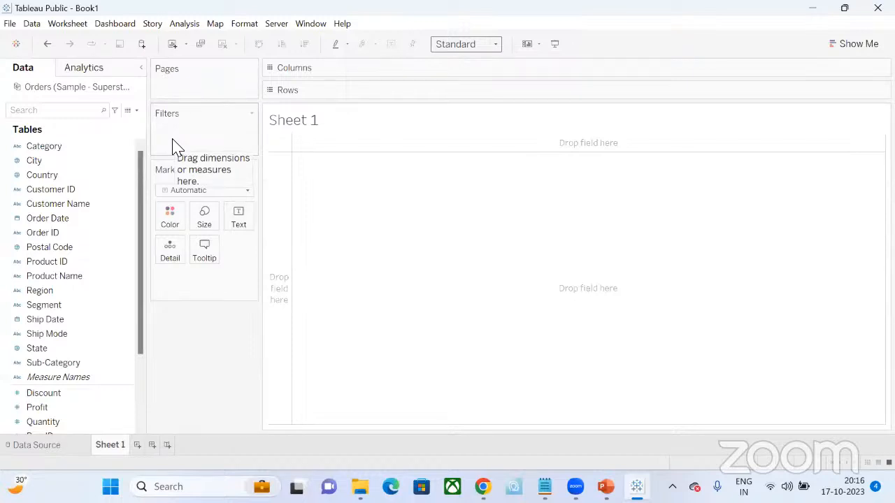
pyautogui.click(35, 161)
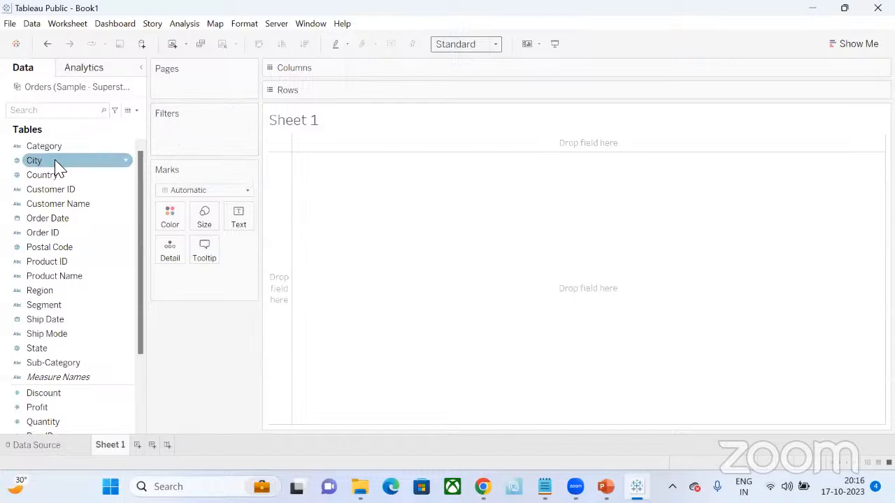
# - Add Category as a filter on Sheet 1 with all its values selected, and remove that filter
pyautogui.click(49, 148)
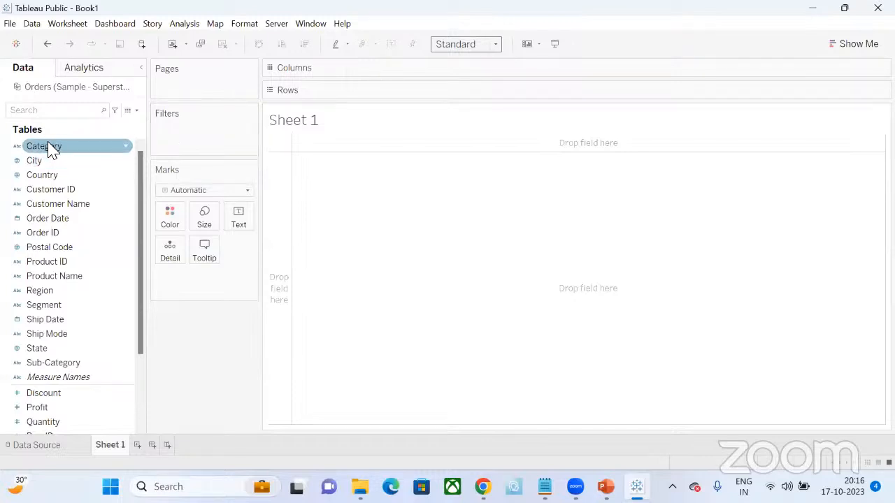
pyautogui.moveTo(49, 148); pyautogui.dragTo(183, 135)
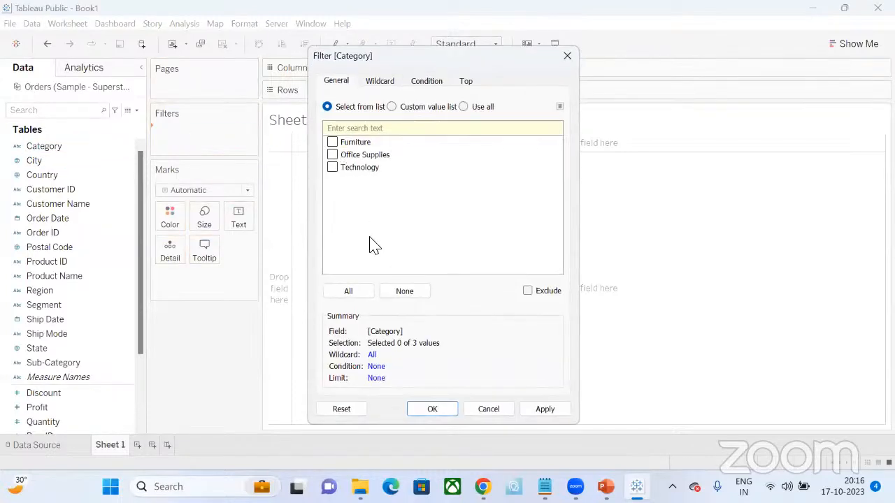
pyautogui.click(352, 292)
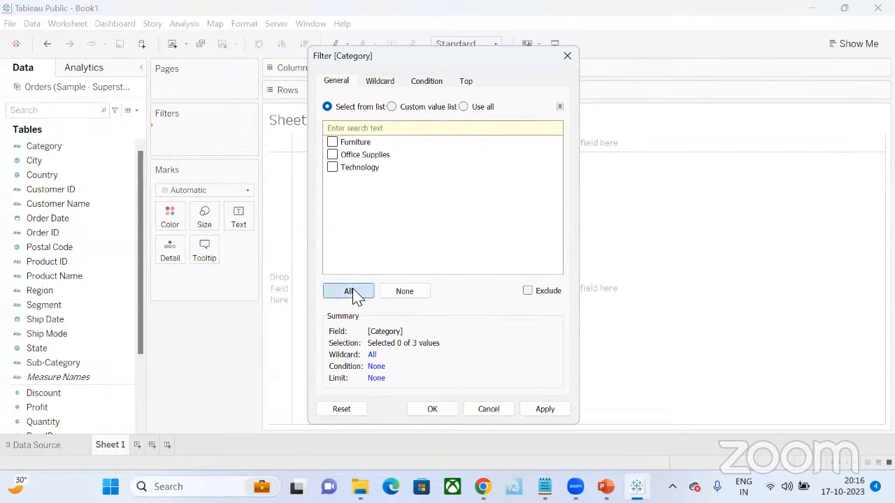
pyautogui.click(432, 418)
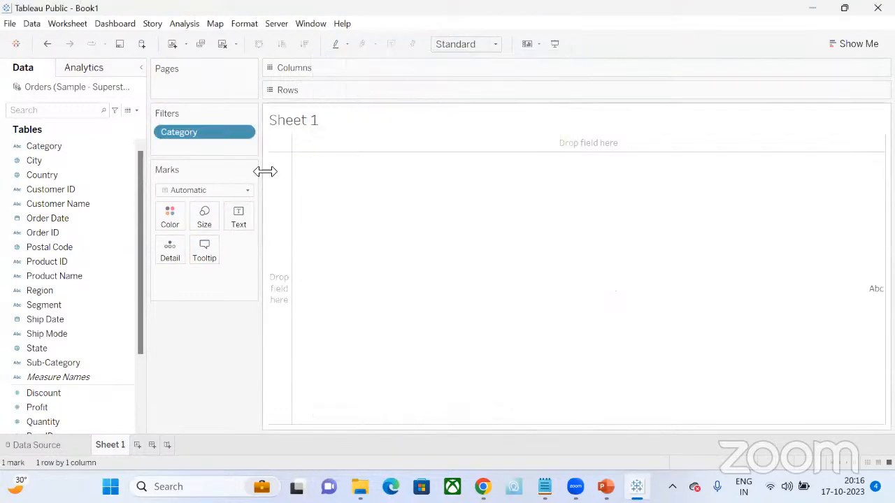
pyautogui.click(244, 135)
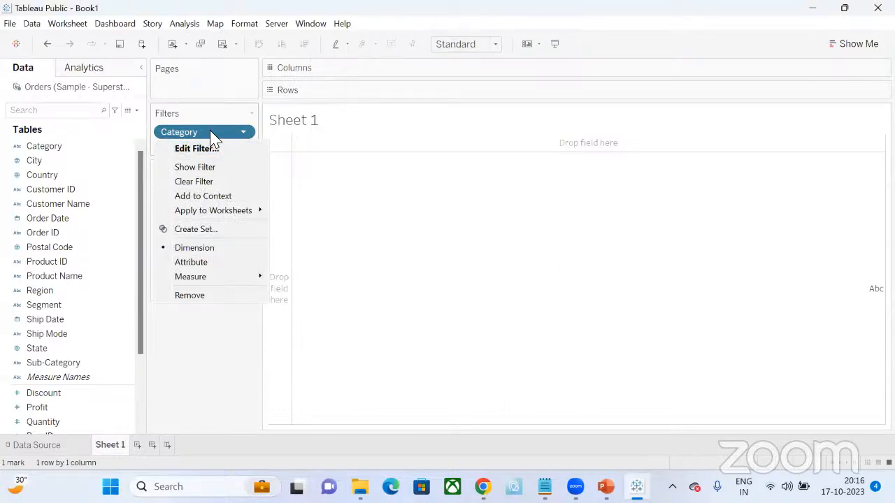
pyautogui.click(198, 296)
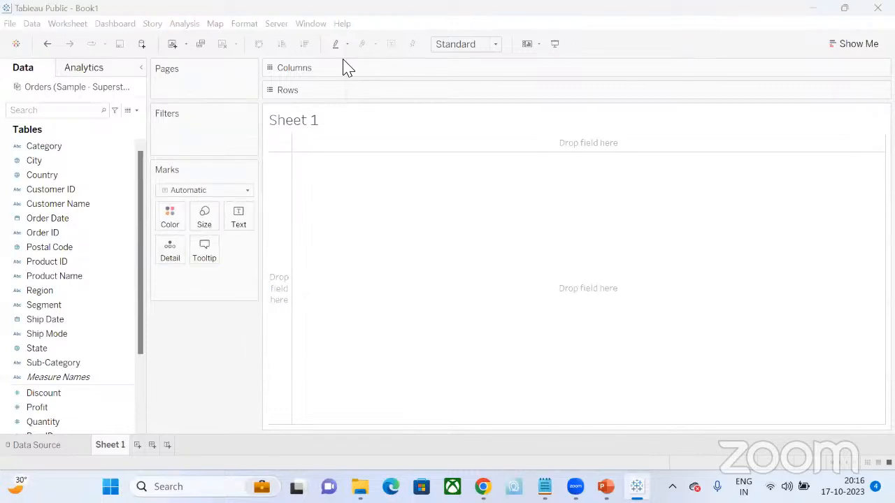
# - Revisit the data source page for Sample - Superstore and return to Sheet 1
pyautogui.click(22, 441)
pyautogui.click(21, 446)
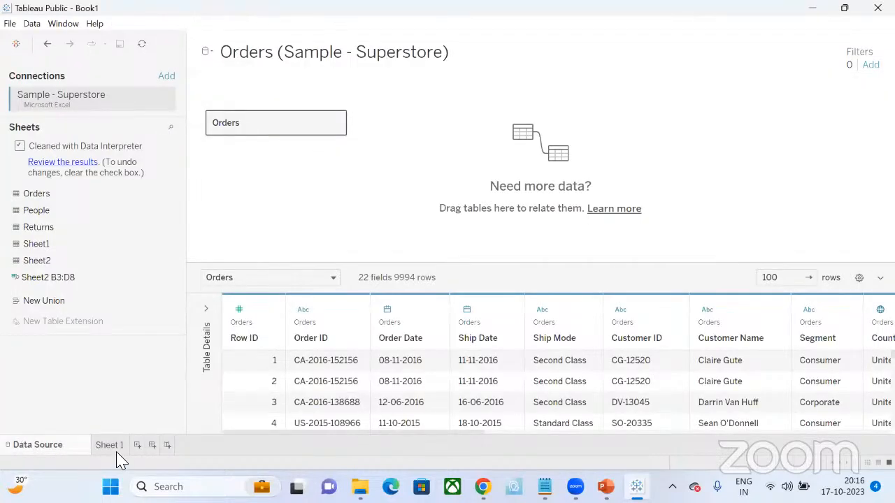
pyautogui.click(112, 447)
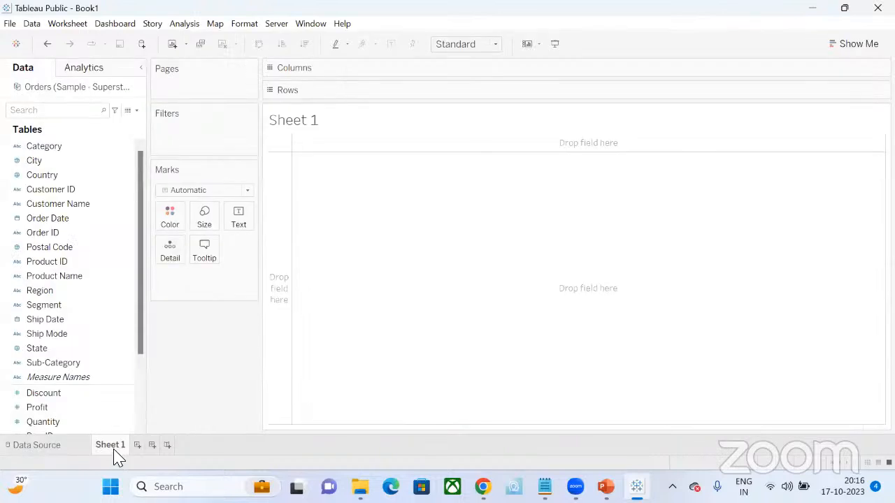
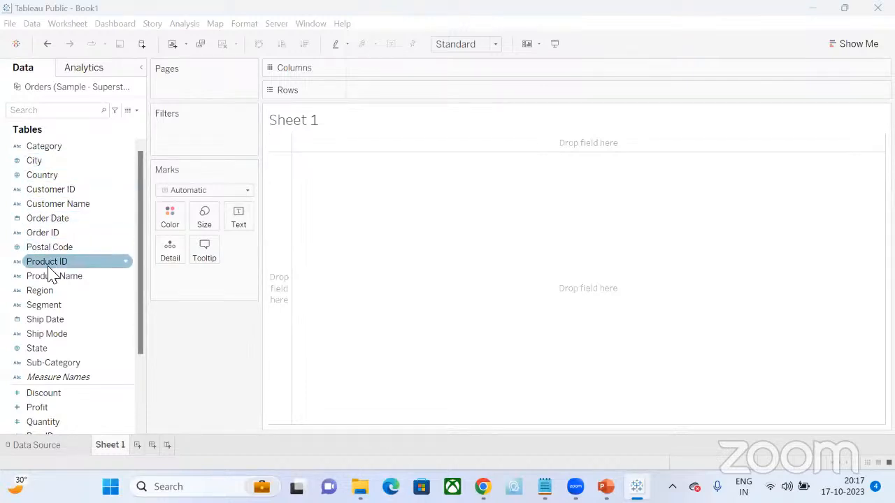
# - Create a pie chart of Sales by Sub-Category with Show Me and inspect its Binders slice
pyautogui.click(55, 364)
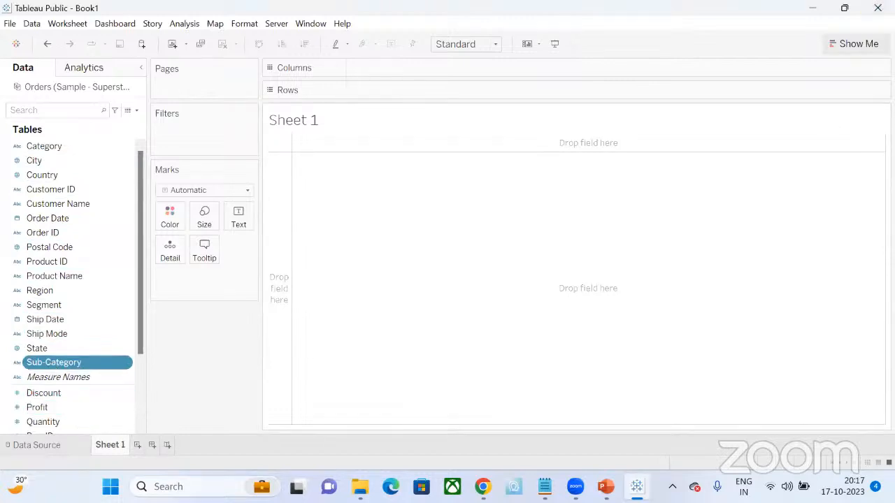
pyautogui.click(854, 43)
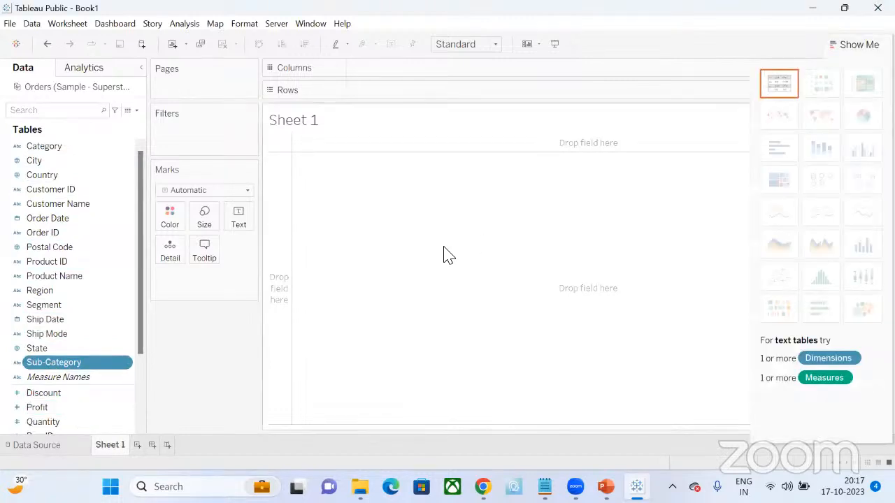
pyautogui.scroll(-2, 91, 279)
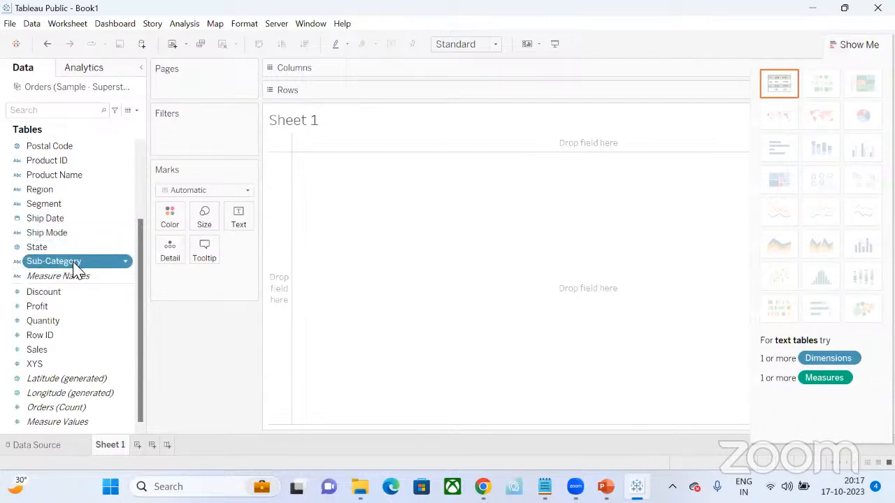
pyautogui.keyDown('ctrl'); pyautogui.click(51, 352); pyautogui.keyUp('ctrl')
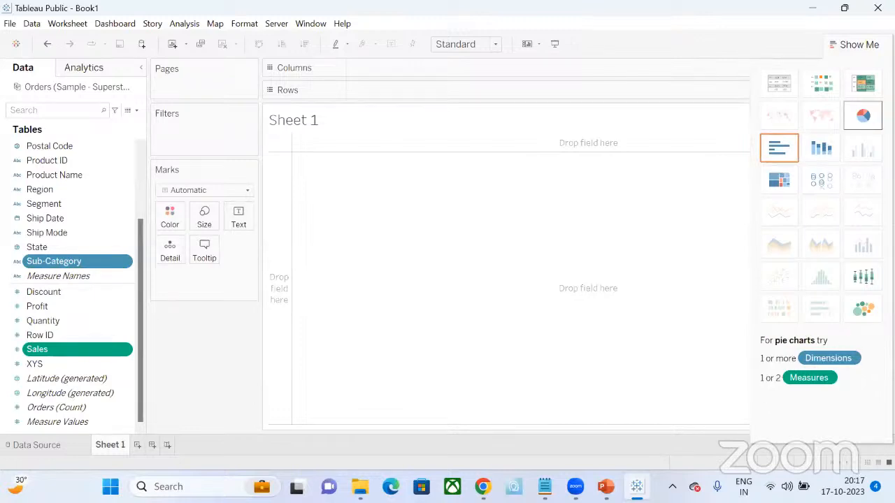
pyautogui.click(862, 115)
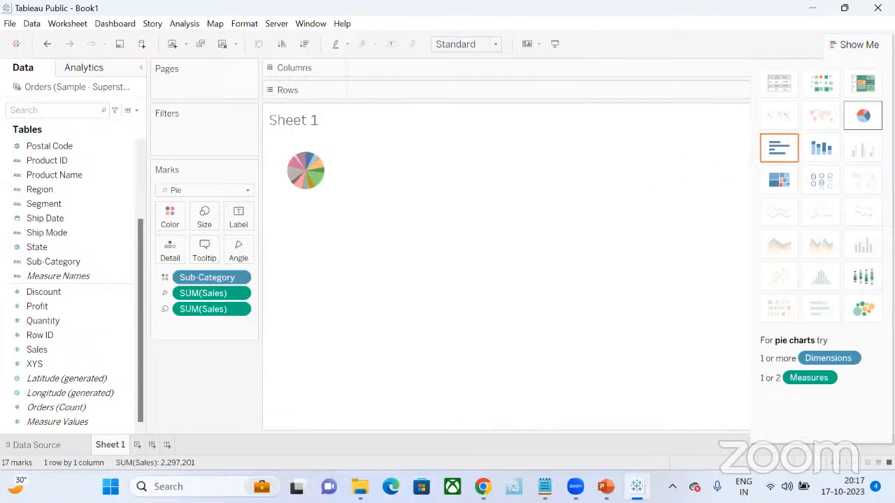
pyautogui.click(315, 172)
pyautogui.click(318, 174)
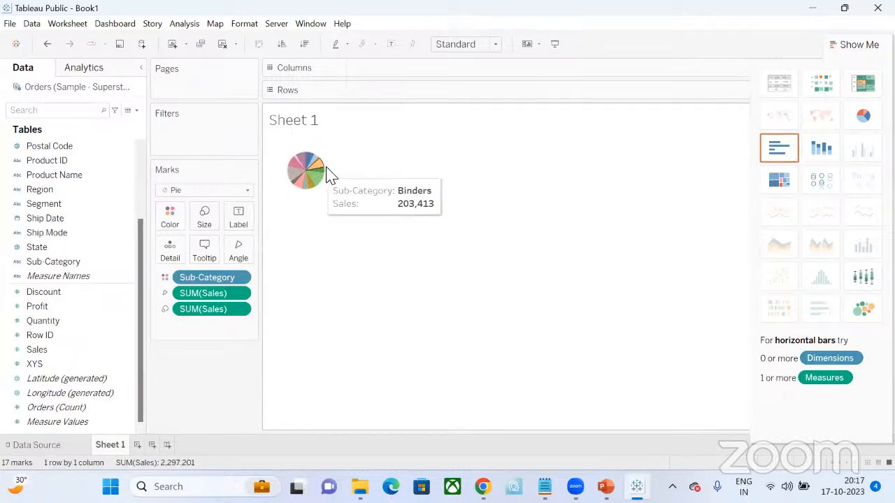
# - Convert the pie chart to horizontal bars with Show Me and inspect the Bookcases bar
pyautogui.click(781, 156)
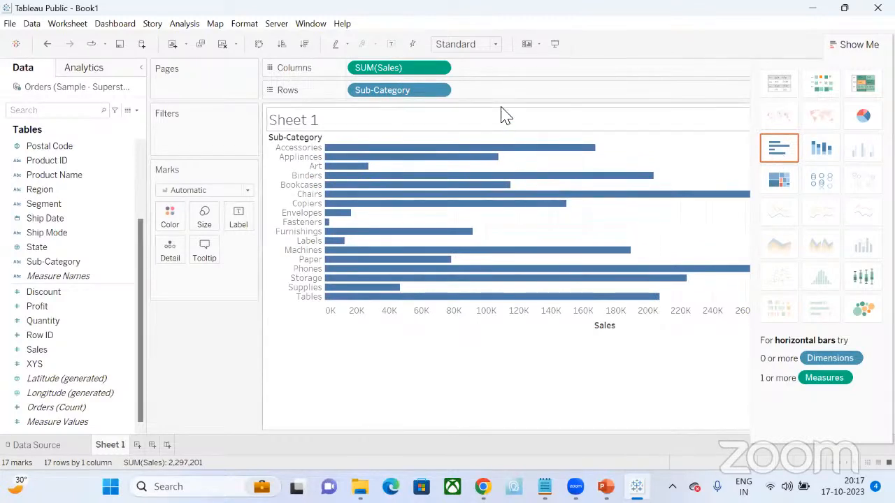
pyautogui.click(857, 45)
pyautogui.moveTo(473, 137)
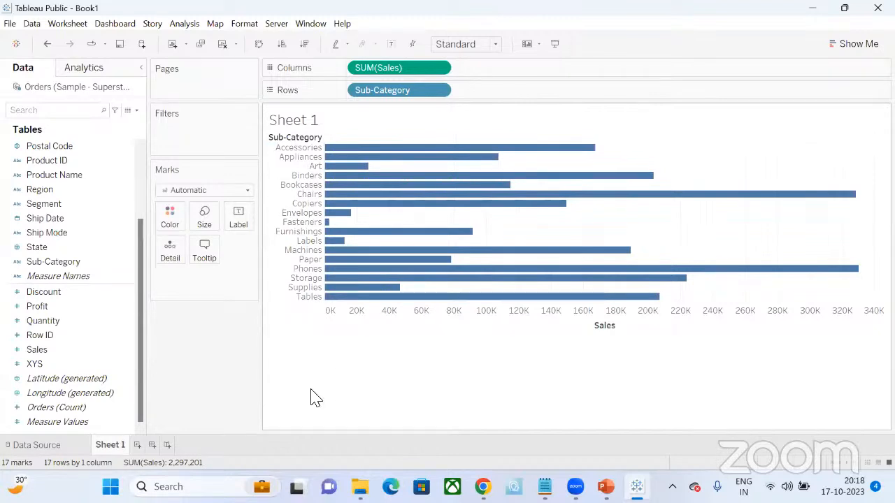
pyautogui.click(384, 185)
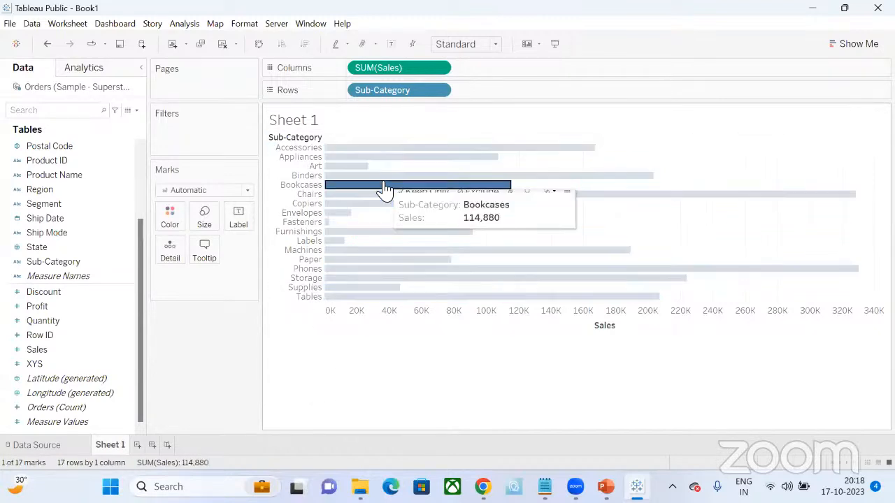
pyautogui.click(384, 188)
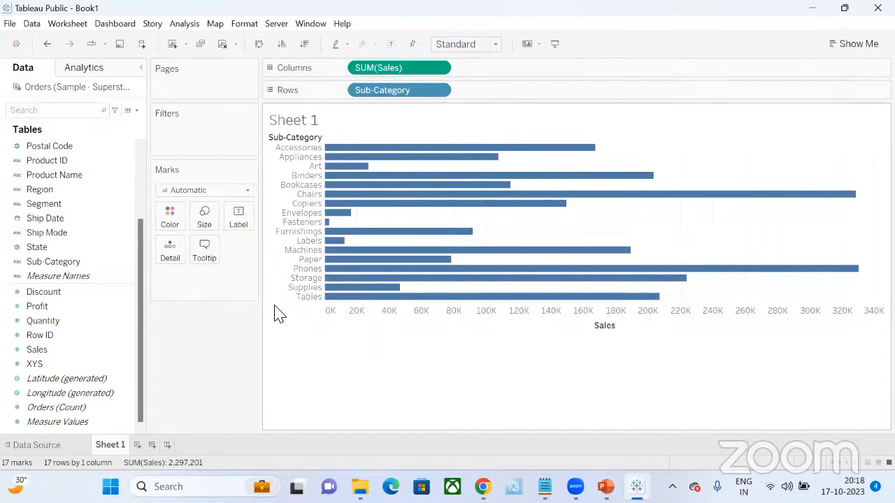
# - Undo both Show Me charts and rebuild the bars manually with Sub-Category on Rows and Sales on Columns
pyautogui.hotkey('ctrl', 'z')
pyautogui.hotkey('ctrl', 'z')
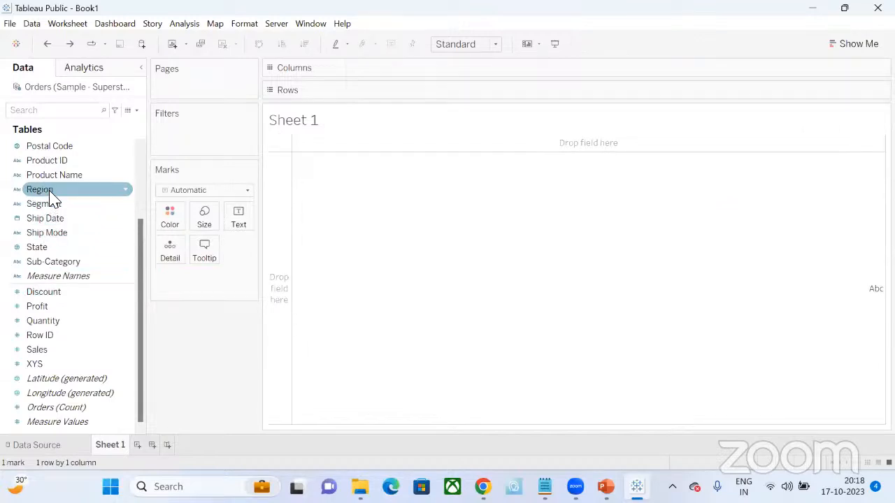
pyautogui.click(52, 263)
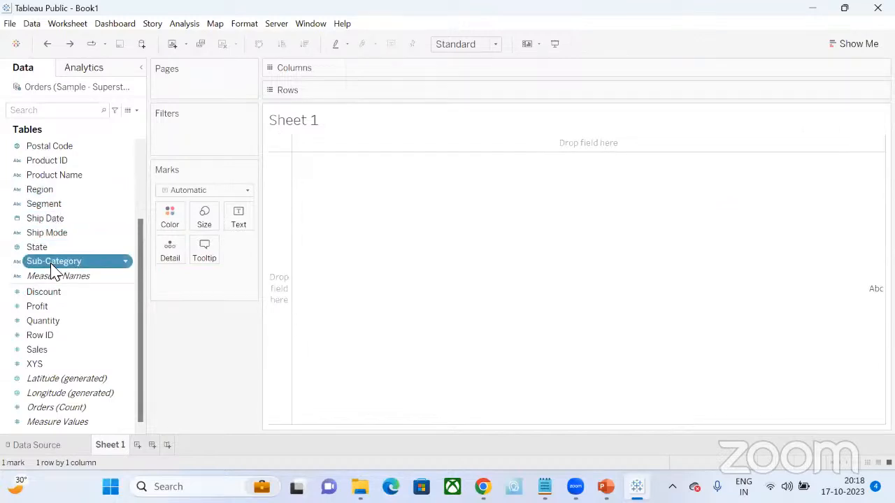
pyautogui.moveTo(53, 265); pyautogui.dragTo(420, 89)
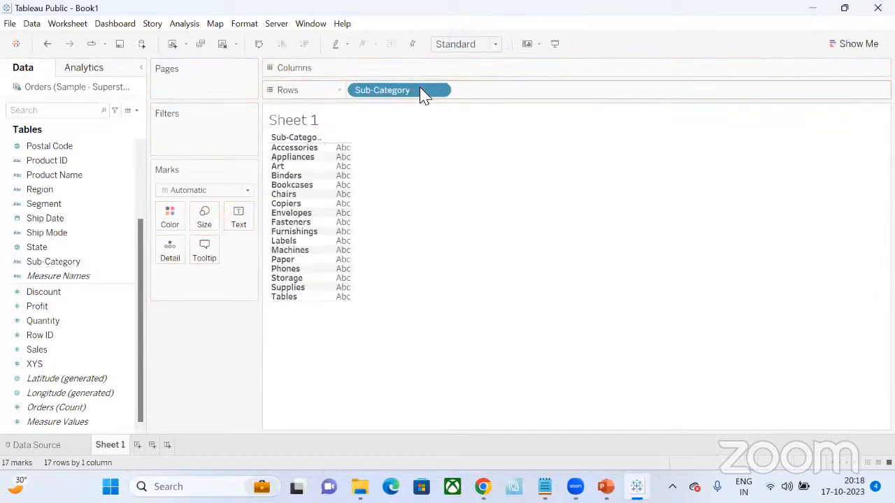
pyautogui.moveTo(39, 349); pyautogui.dragTo(477, 71)
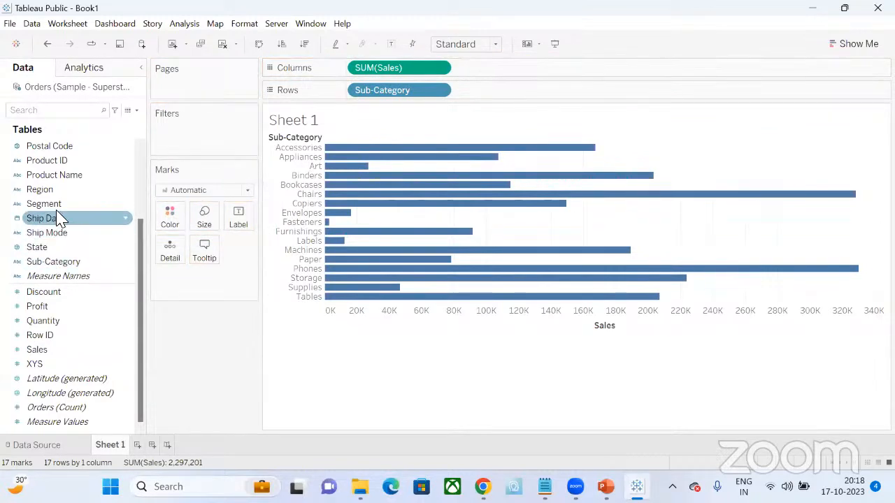
# - Select Sub-Category and Sales and apply the horizontal bars chart type from Show Me
pyautogui.click(49, 264)
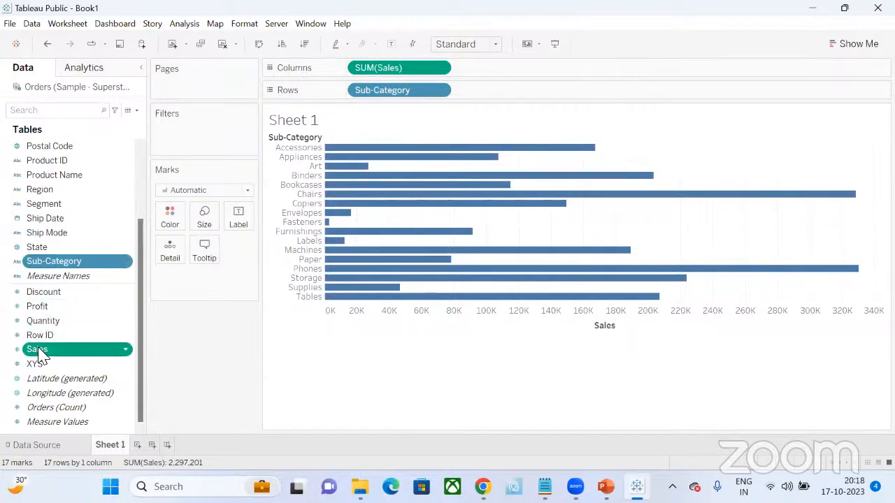
pyautogui.click(851, 47)
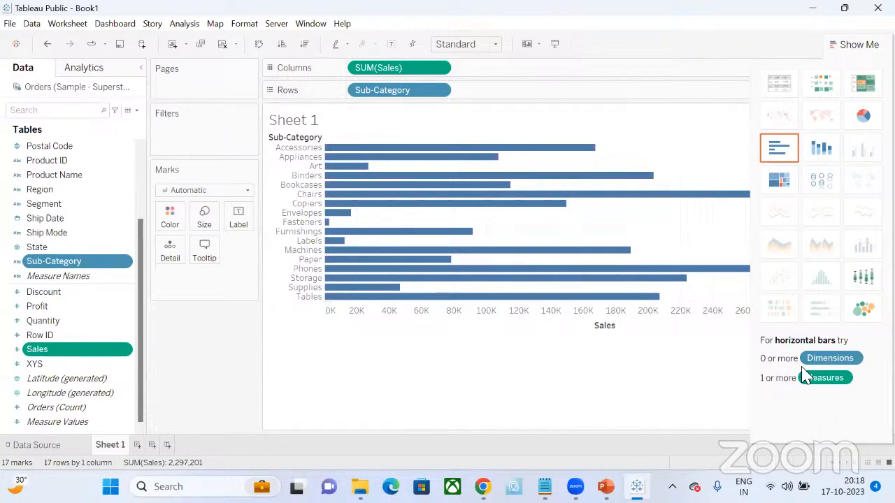
pyautogui.click(780, 157)
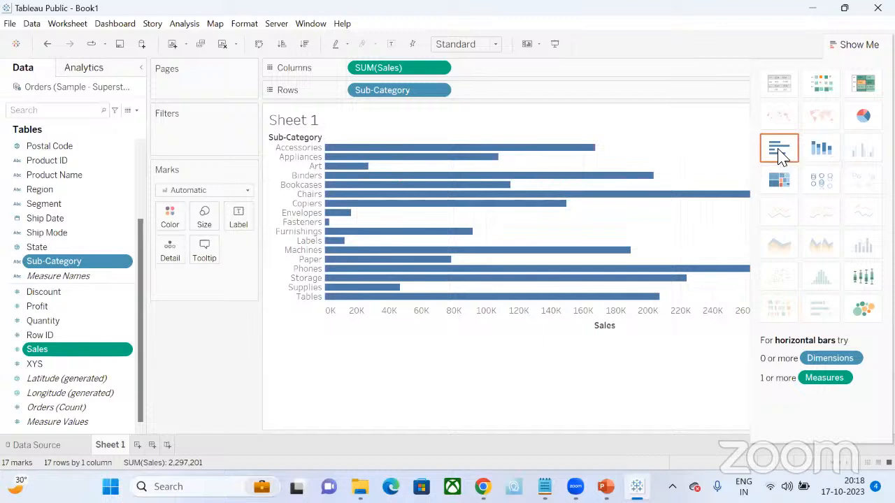
pyautogui.click(866, 45)
# - Sort the sub-category bars descending by Sales, and undo the sort and both field placements
pyautogui.moveTo(510, 255)
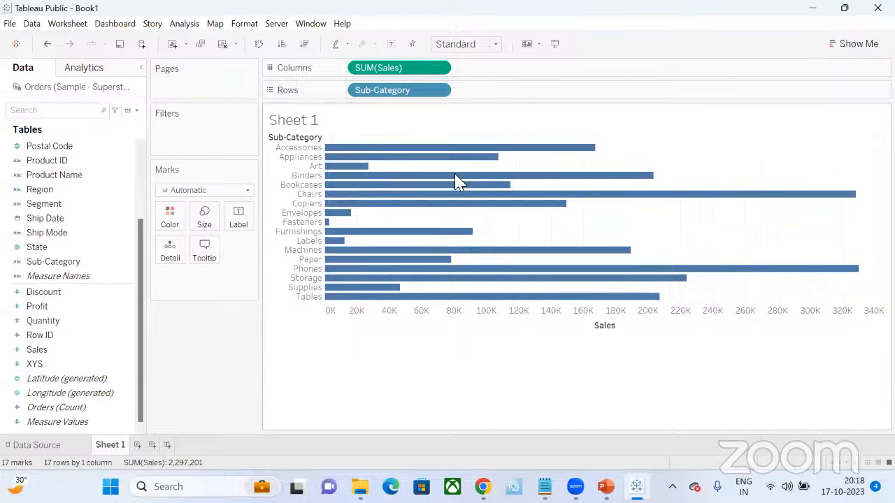
pyautogui.moveTo(375, 163)
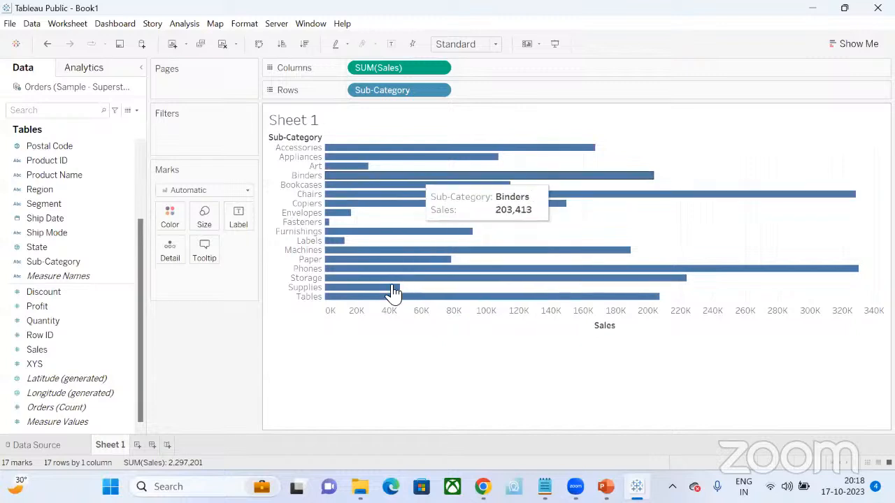
pyautogui.click(304, 44)
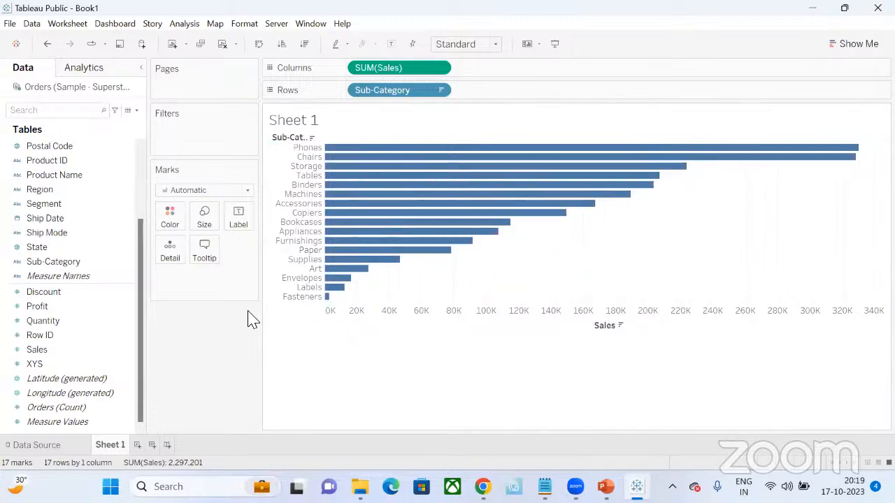
pyautogui.hotkey('ctrl', 'z')
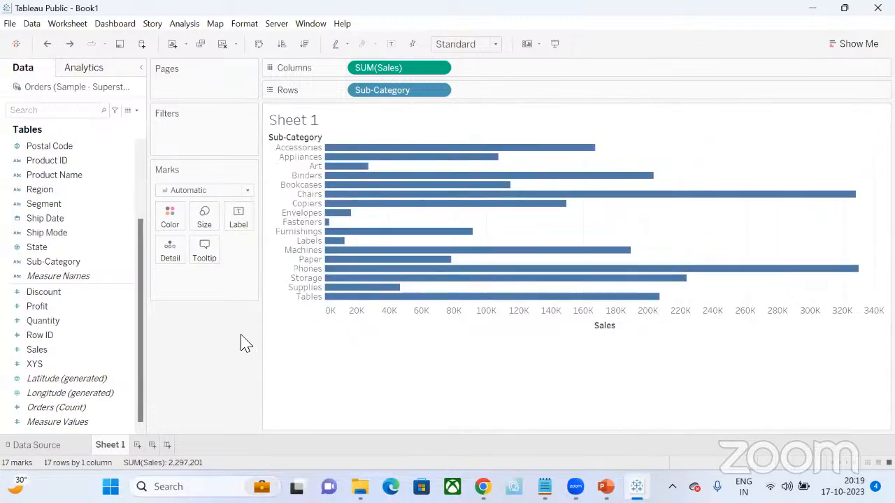
pyautogui.hotkey('ctrl', 'z')
pyautogui.hotkey('ctrl', 'z')
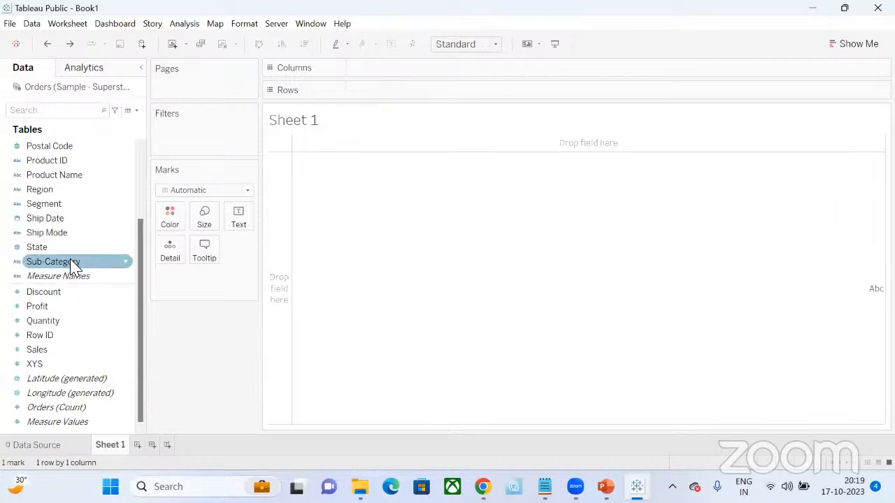
# - Place Sub-Category on Rows and Sales on Columns, and sort the bars descending by Sales
pyautogui.moveTo(64, 264); pyautogui.dragTo(434, 94)
pyautogui.click(38, 350)
pyautogui.moveTo(42, 358); pyautogui.dragTo(441, 68)
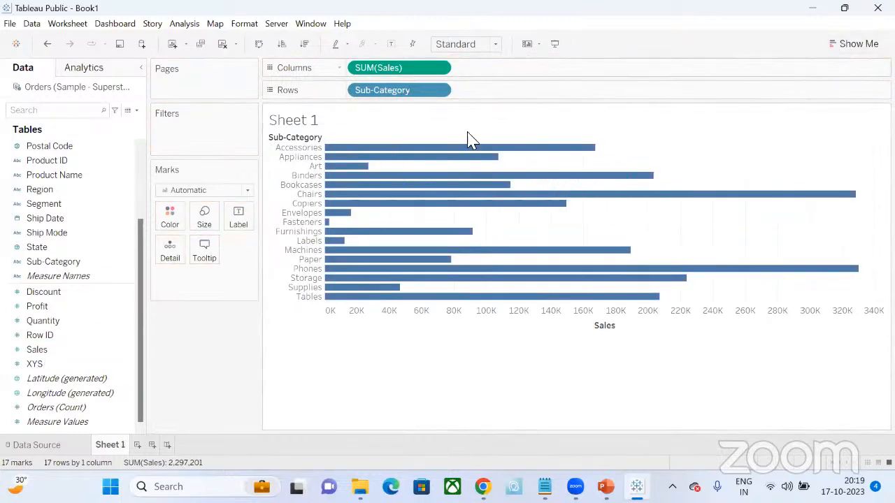
pyautogui.click(307, 46)
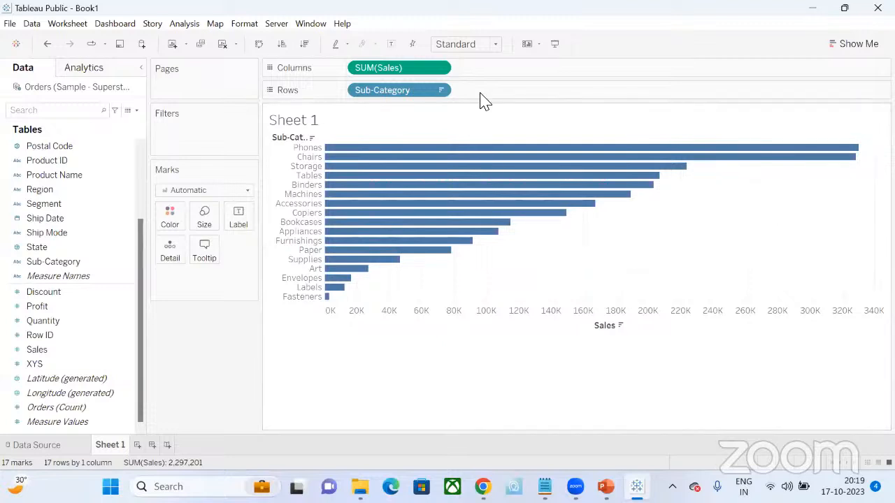
pyautogui.click(491, 38)
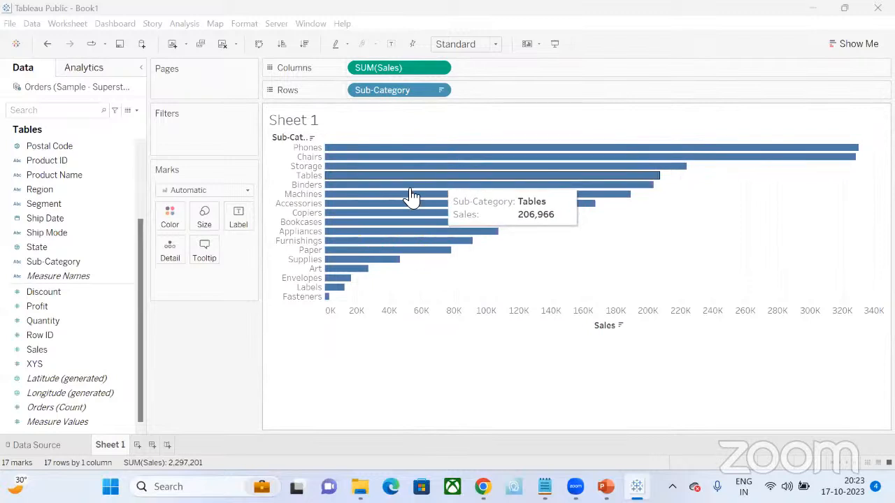
# - Try Sales as the label on the sub-category bars and remove it from the Marks card
pyautogui.moveTo(46, 351)
pyautogui.mouseDown()
pyautogui.moveTo(234, 217)
pyautogui.moveTo(49, 360)
pyautogui.mouseUp()
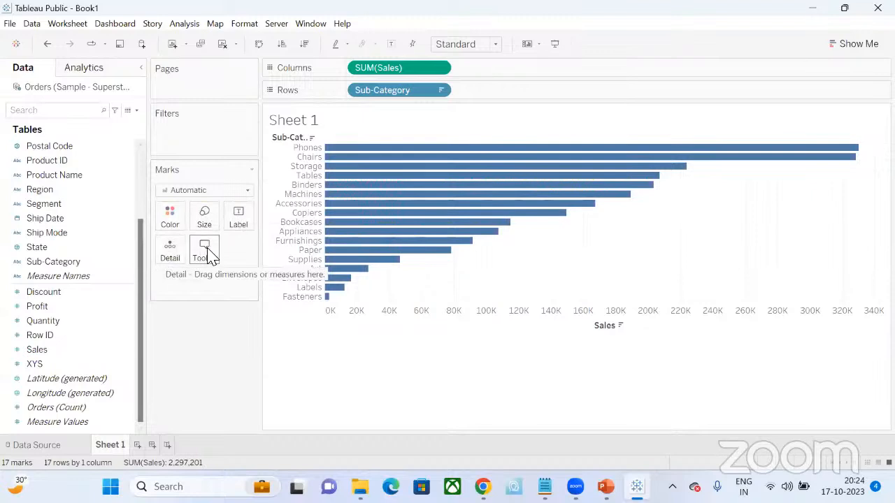
pyautogui.click(76, 356)
pyautogui.moveTo(74, 357); pyautogui.dragTo(238, 224)
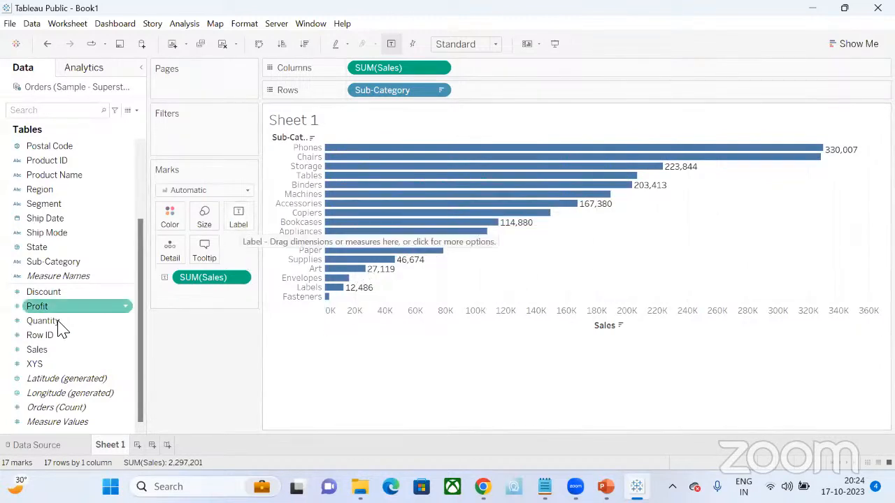
pyautogui.click(241, 280)
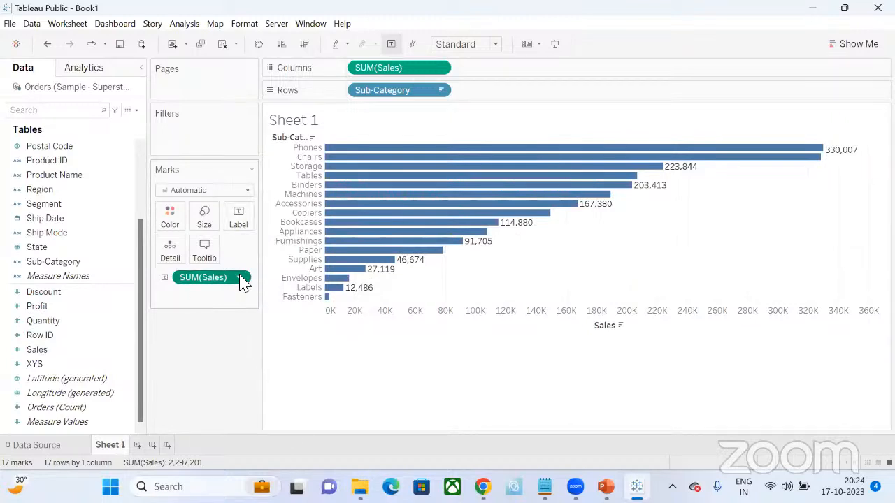
pyautogui.click(208, 494)
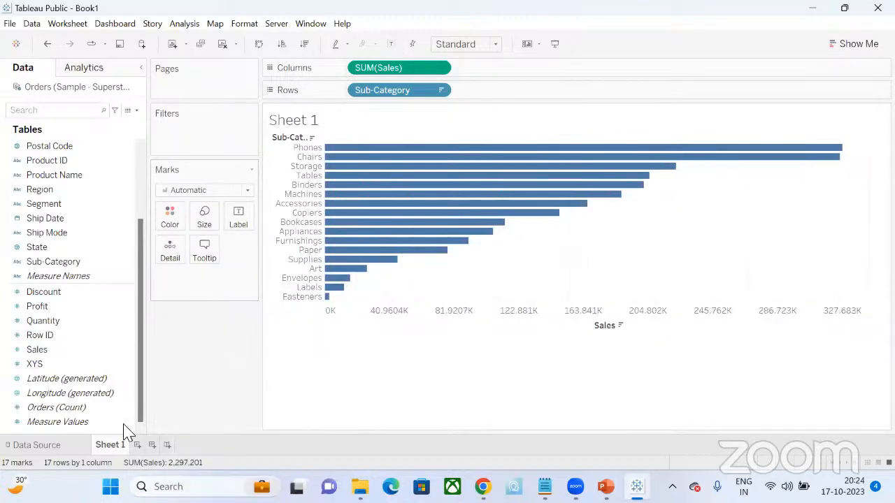
# - Label the sub-category bars with Sales and color them by Profit
pyautogui.moveTo(42, 358); pyautogui.dragTo(233, 222)
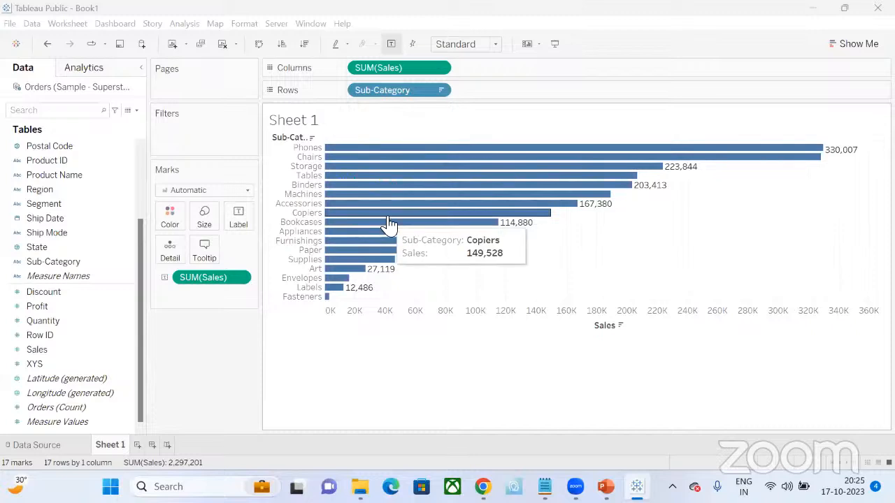
pyautogui.click(70, 312)
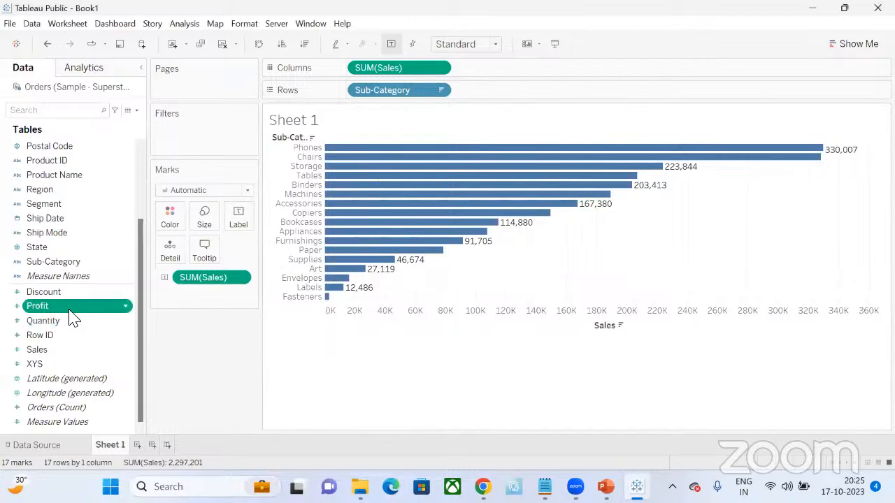
pyautogui.moveTo(72, 314); pyautogui.dragTo(169, 226)
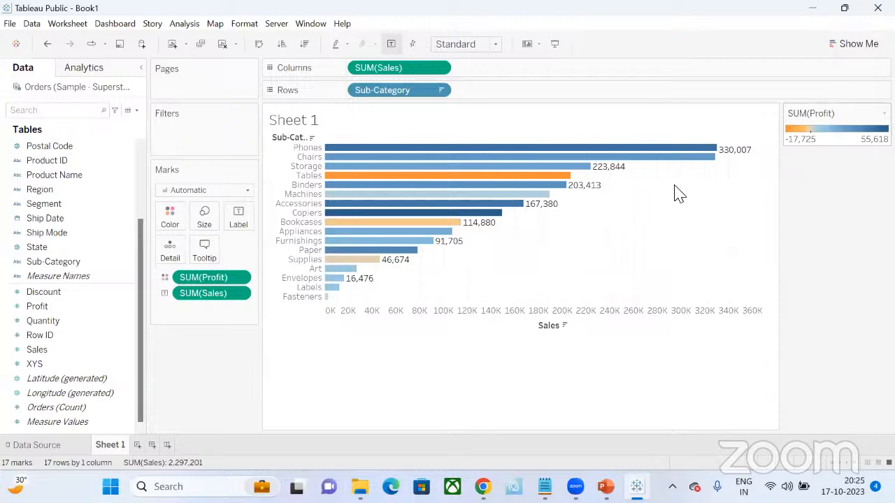
# - Color the bars by Profit with the Red-Green Diverging palette in 2 stepped colors
pyautogui.click(173, 224)
pyautogui.click(190, 258)
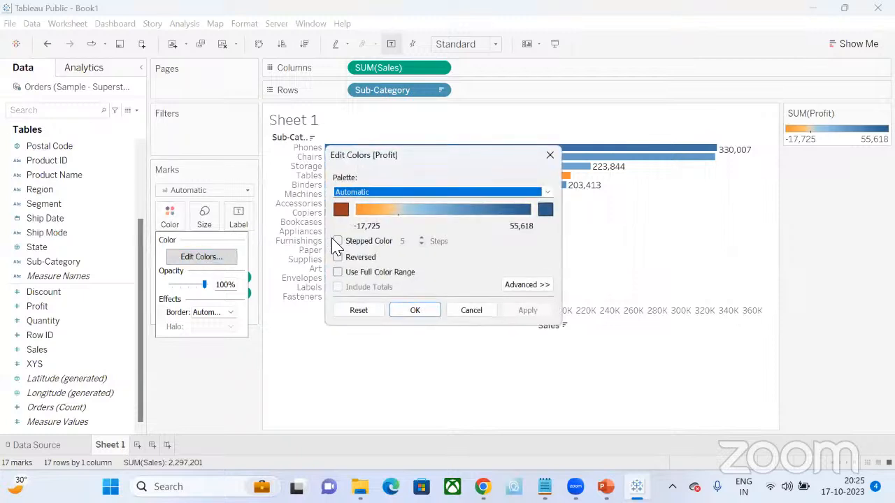
pyautogui.click(338, 242)
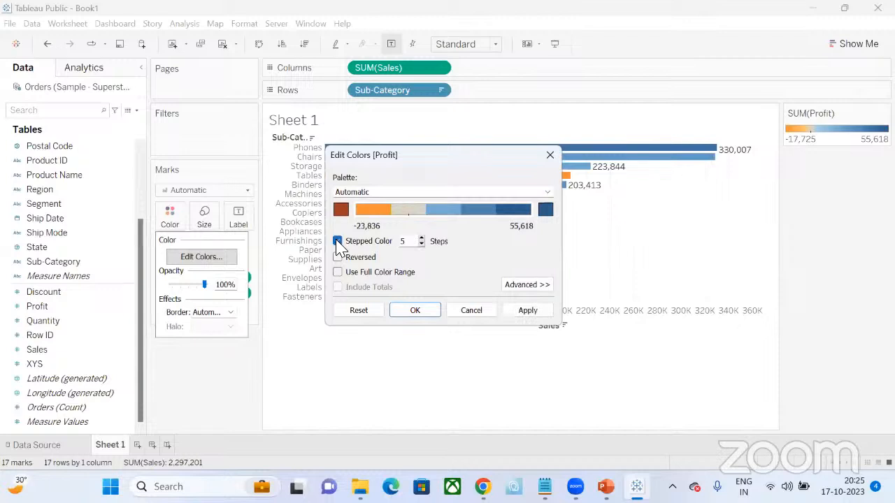
pyautogui.click(420, 244)
pyautogui.click(420, 244)
pyautogui.click(420, 244)
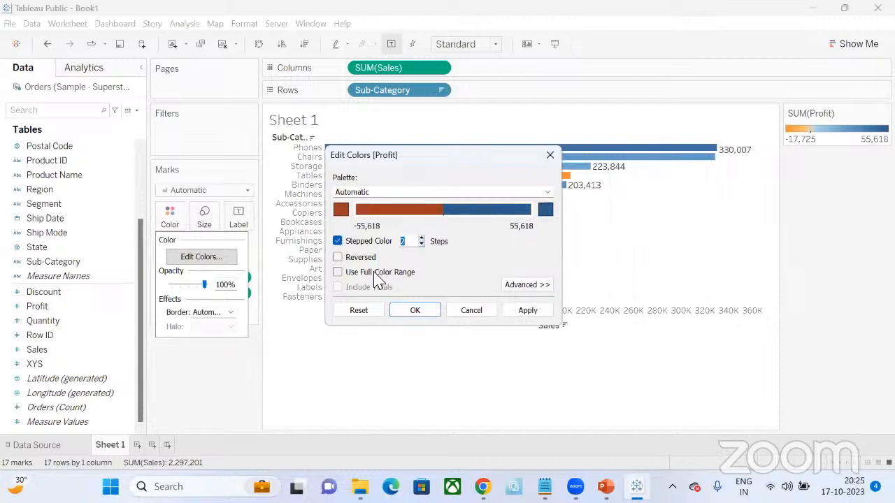
pyautogui.click(471, 193)
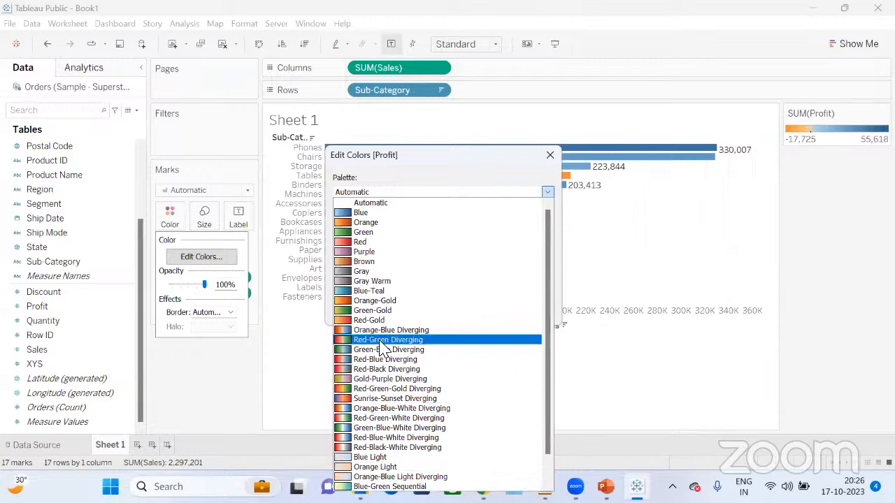
pyautogui.click(381, 341)
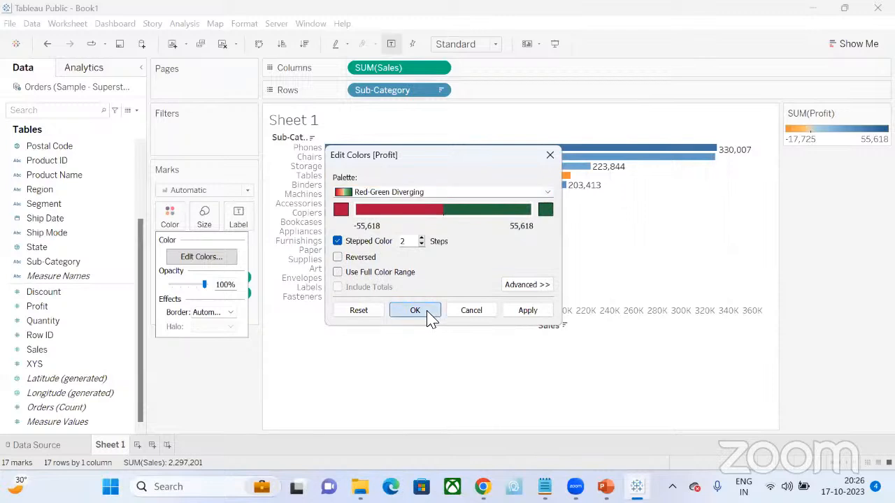
pyautogui.click(427, 313)
pyautogui.moveTo(428, 237)
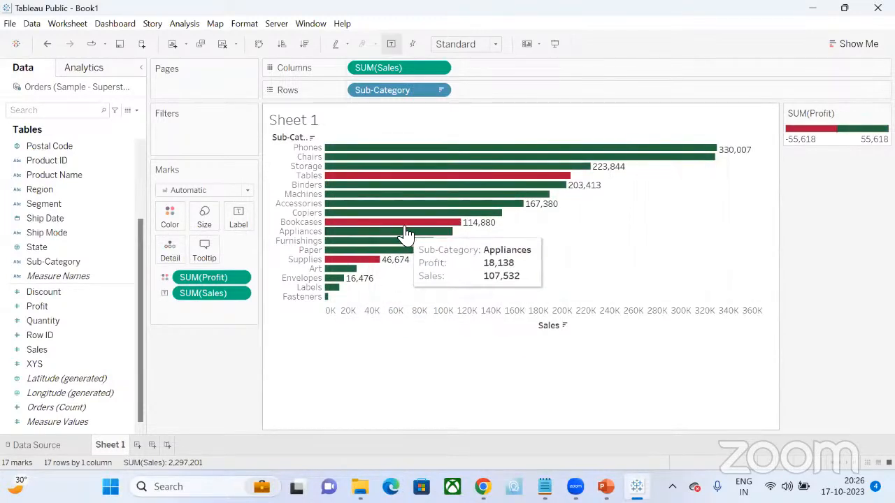
# - Center the Profit color scale at 0 in the advanced color settings
pyautogui.click(179, 226)
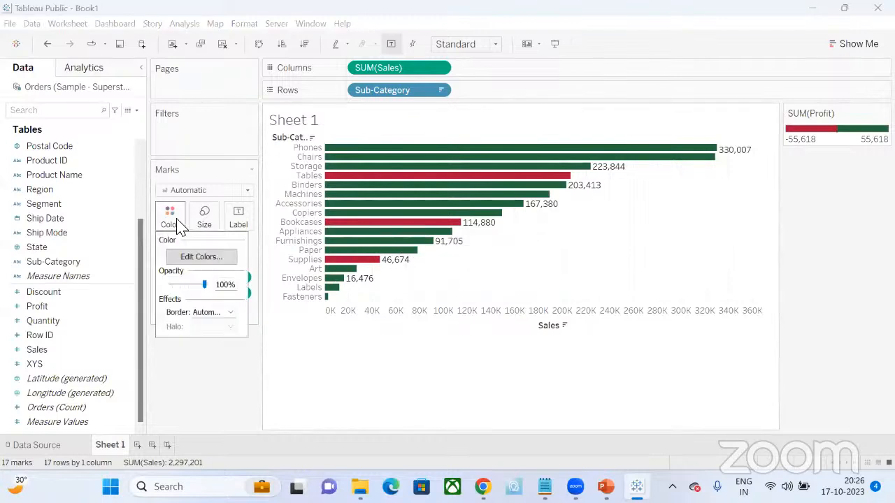
pyautogui.click(195, 258)
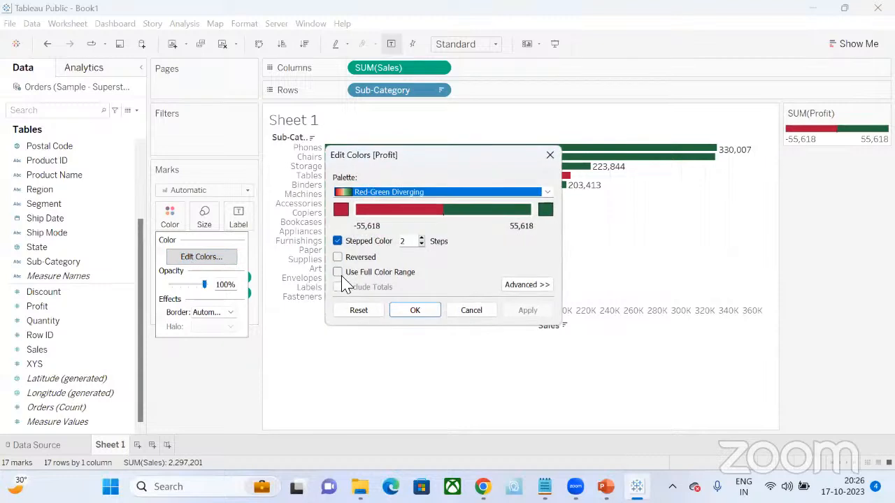
pyautogui.click(526, 287)
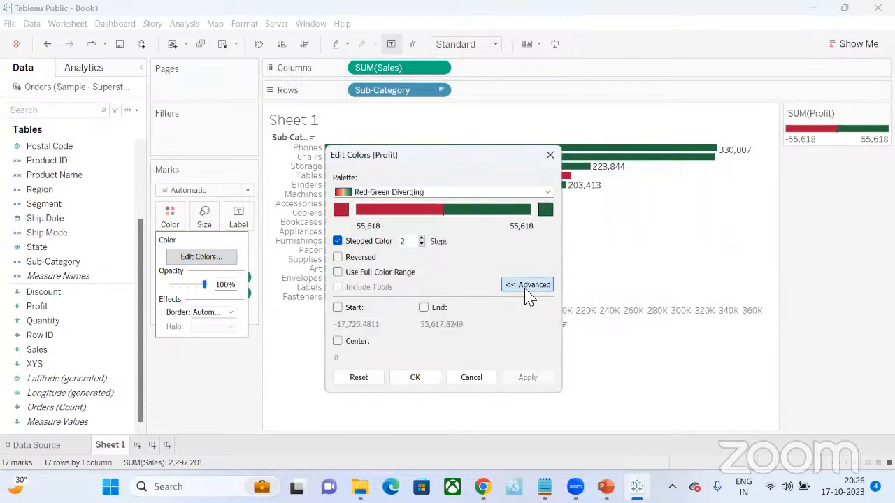
pyautogui.click(339, 340)
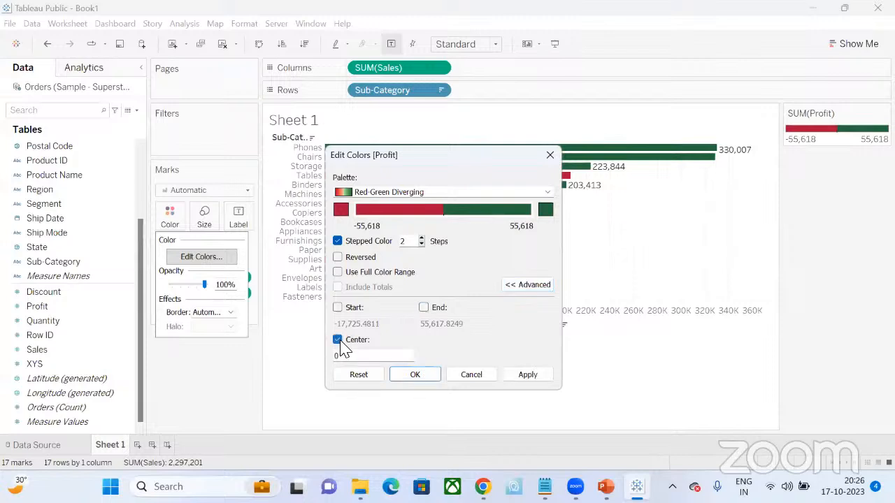
pyautogui.click(428, 385)
pyautogui.moveTo(465, 180)
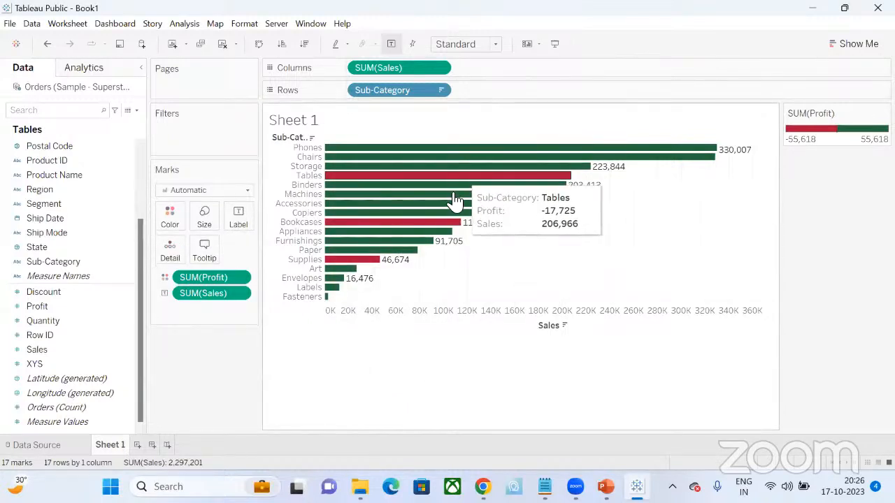
pyautogui.moveTo(446, 225)
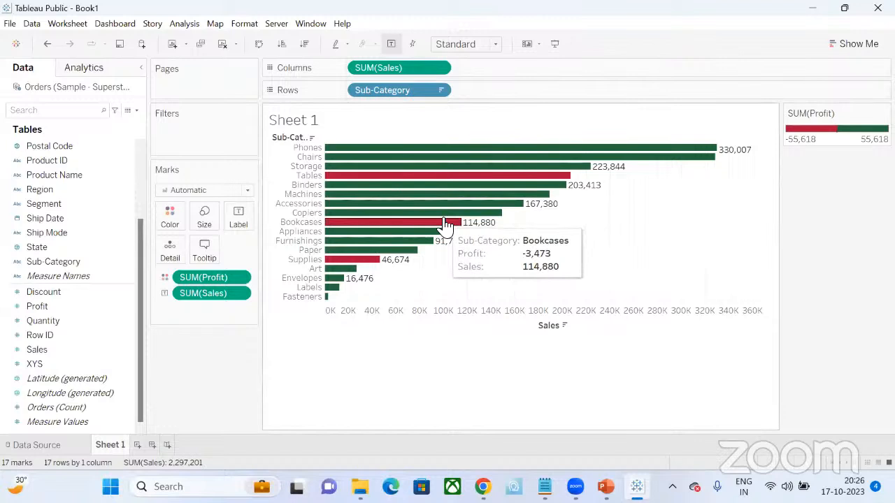
pyautogui.moveTo(400, 262)
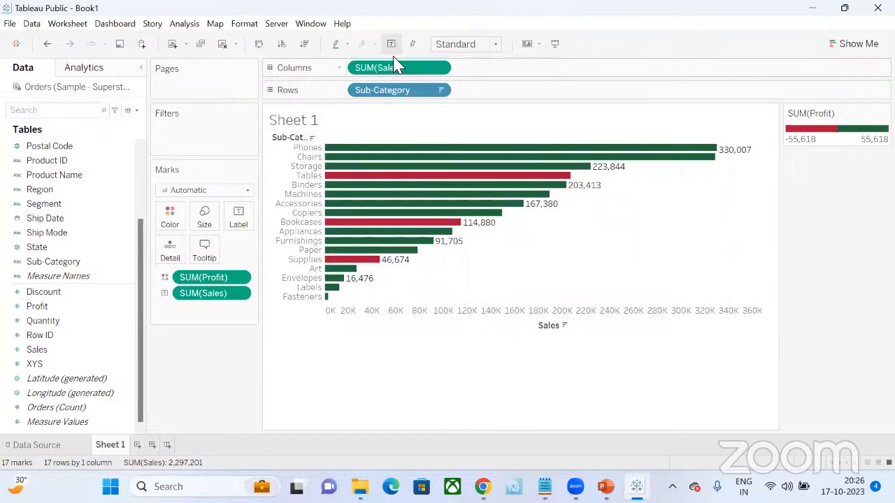
# - Review the Profit color settings and reapply the Red-Green Diverging palette with its center at 0
pyautogui.moveTo(230, 277); pyautogui.dragTo(170, 220)
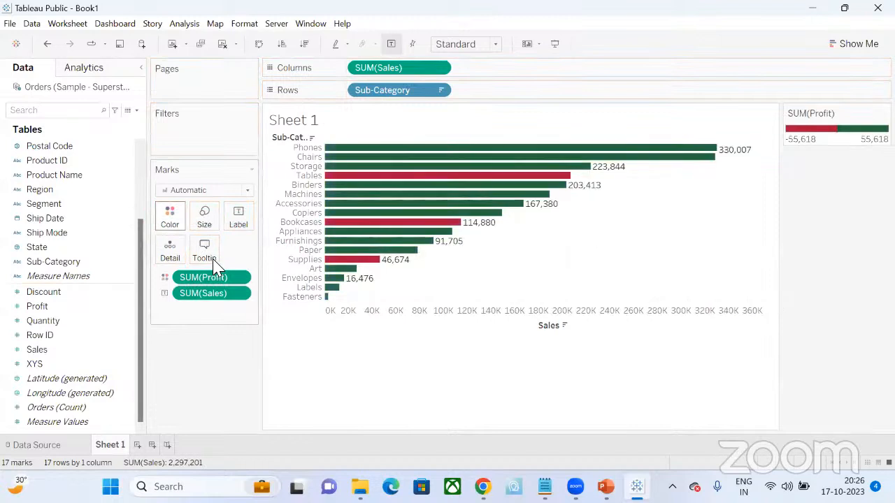
pyautogui.click(172, 217)
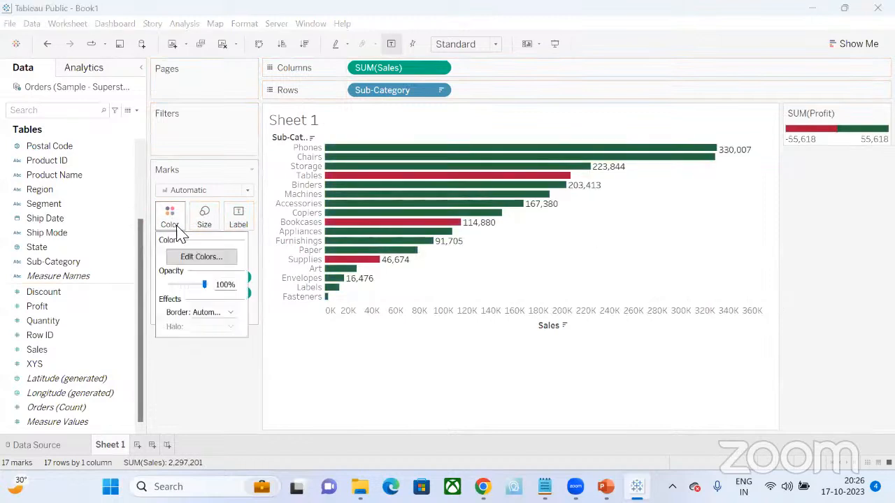
pyautogui.click(192, 258)
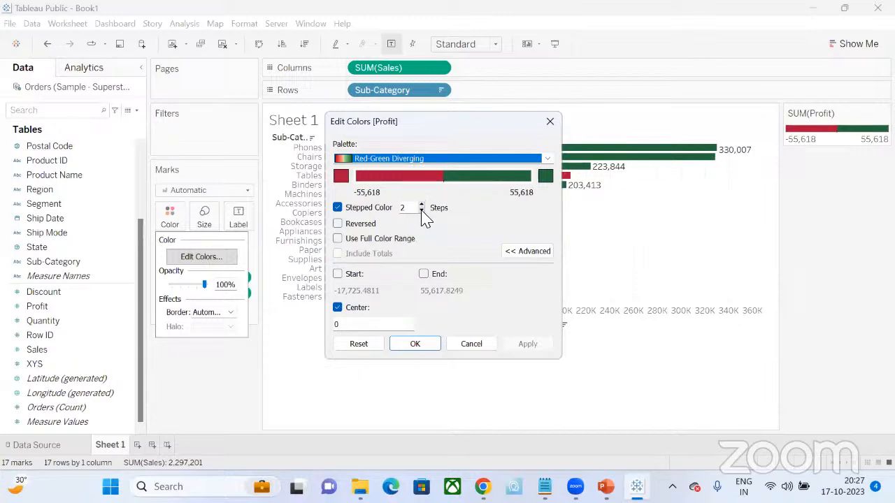
pyautogui.click(444, 161)
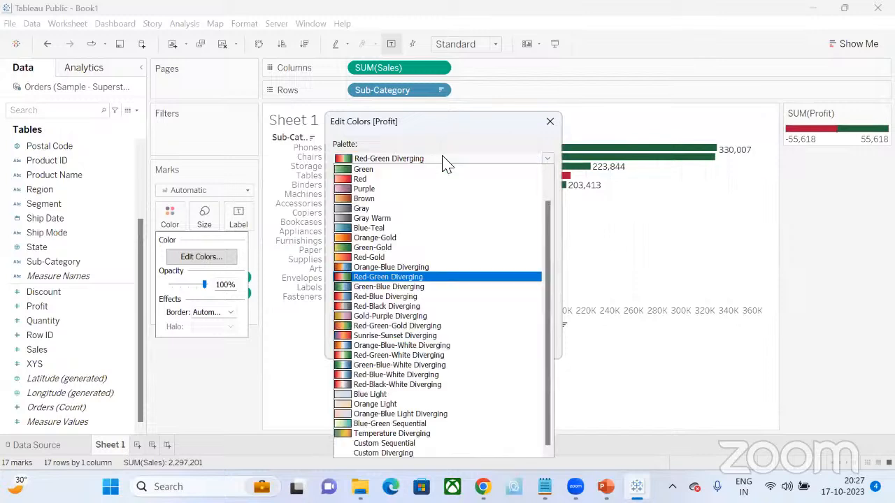
pyautogui.click(399, 278)
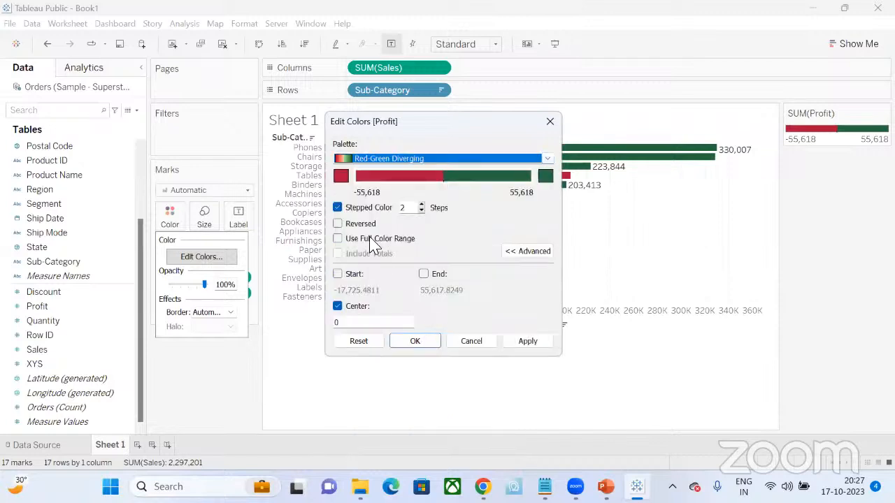
pyautogui.click(506, 253)
pyautogui.click(515, 253)
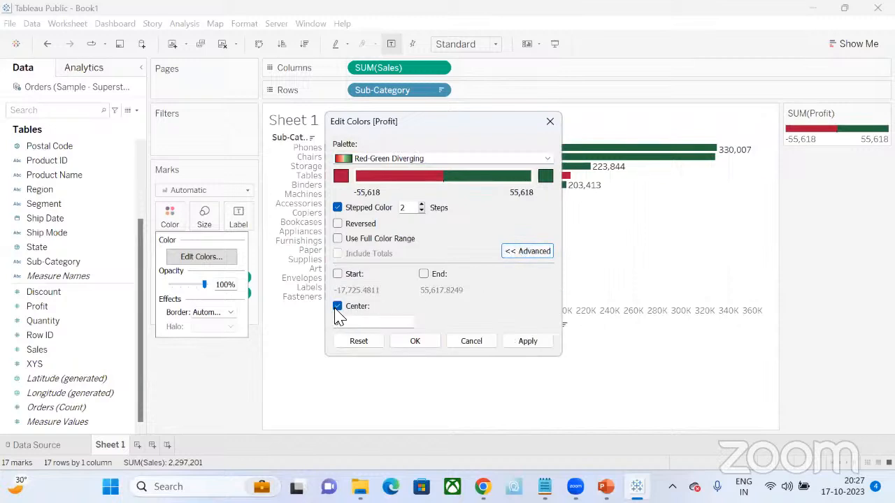
pyautogui.click(337, 306)
pyautogui.click(337, 308)
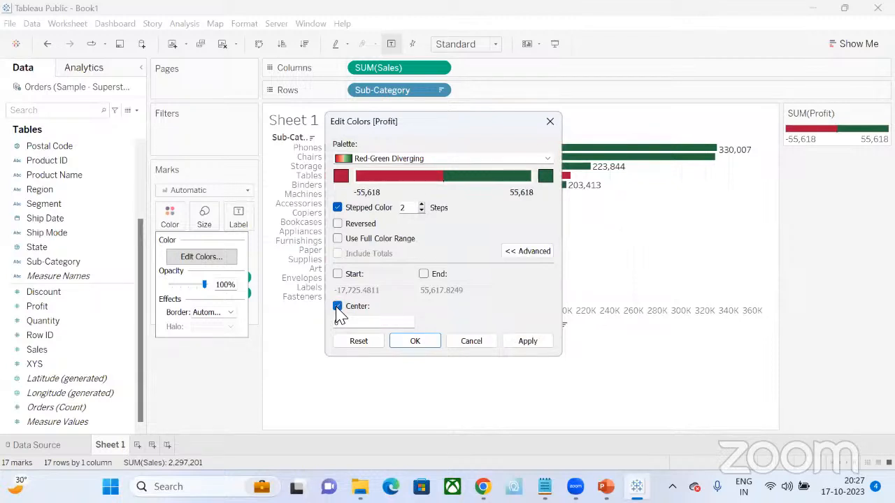
pyautogui.click(423, 344)
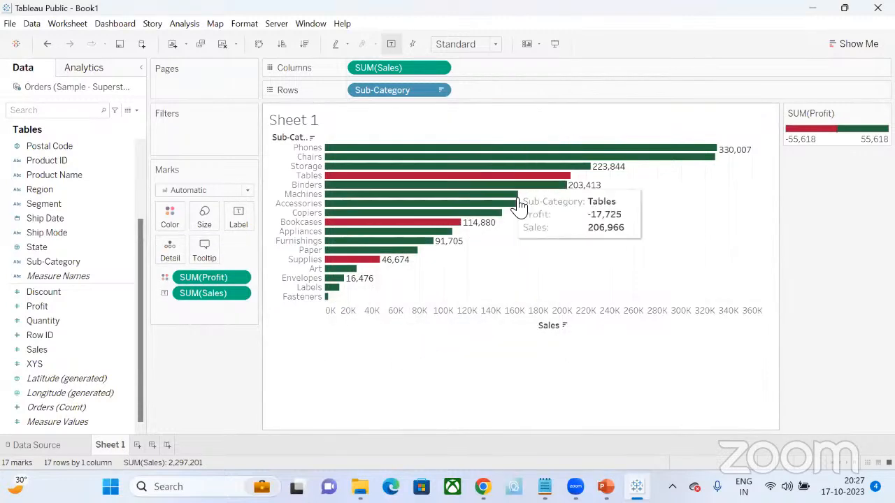
pyautogui.moveTo(544, 165)
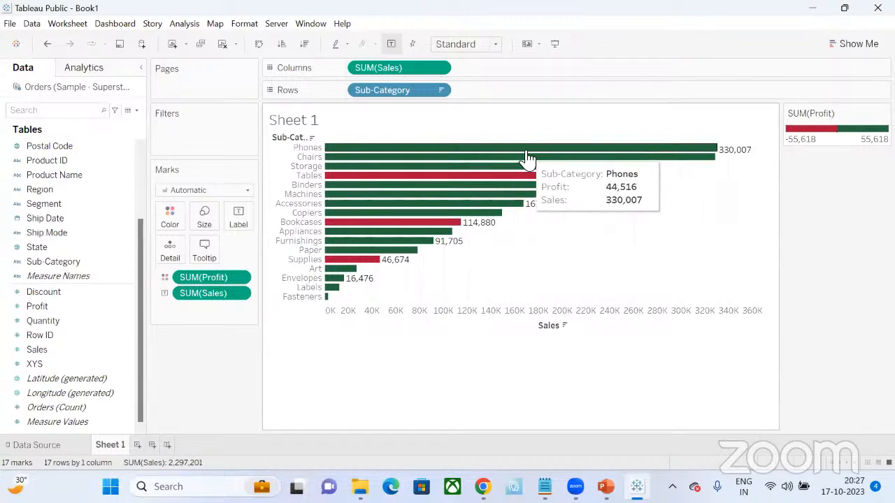
pyautogui.moveTo(486, 223)
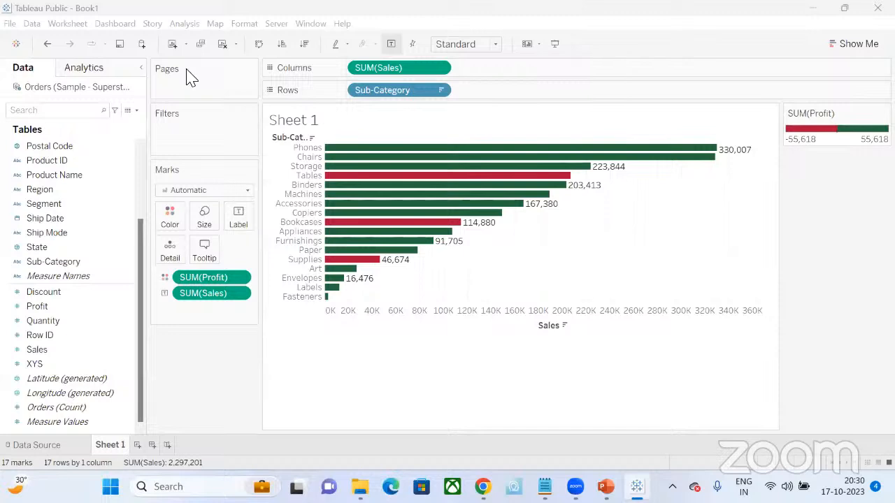
# - Add a new worksheet and look through the data fields for a date and a measure
pyautogui.moveTo(370, 201)
pyautogui.click(138, 445)
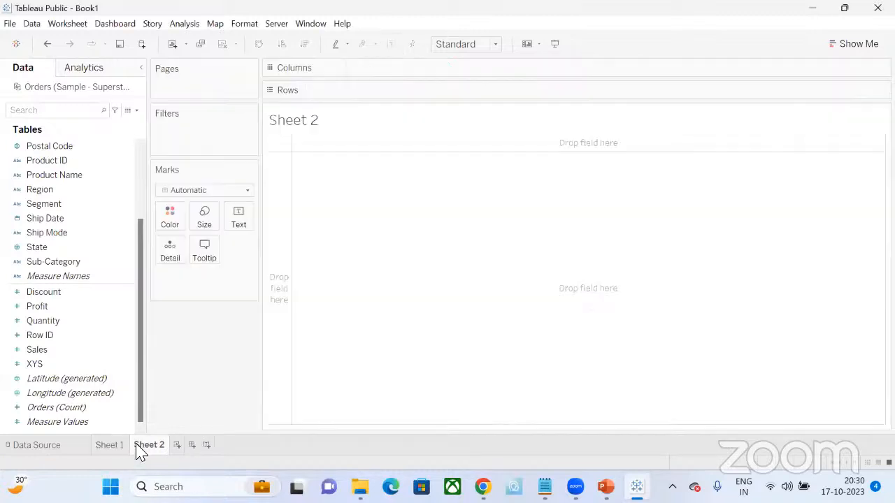
pyautogui.click(55, 203)
pyautogui.press('Up')
pyautogui.press('Up')
pyautogui.click(59, 217)
pyautogui.press('Up')
pyautogui.press('Up')
pyautogui.press('Up')
pyautogui.click(59, 205)
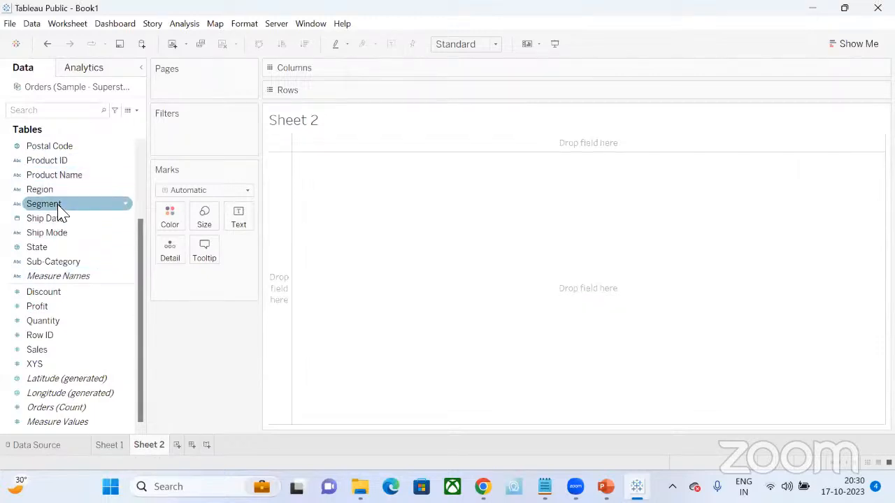
pyautogui.scroll(3, 58, 217)
pyautogui.click(60, 204)
pyautogui.click(59, 218)
pyautogui.click(49, 162)
pyautogui.click(60, 346)
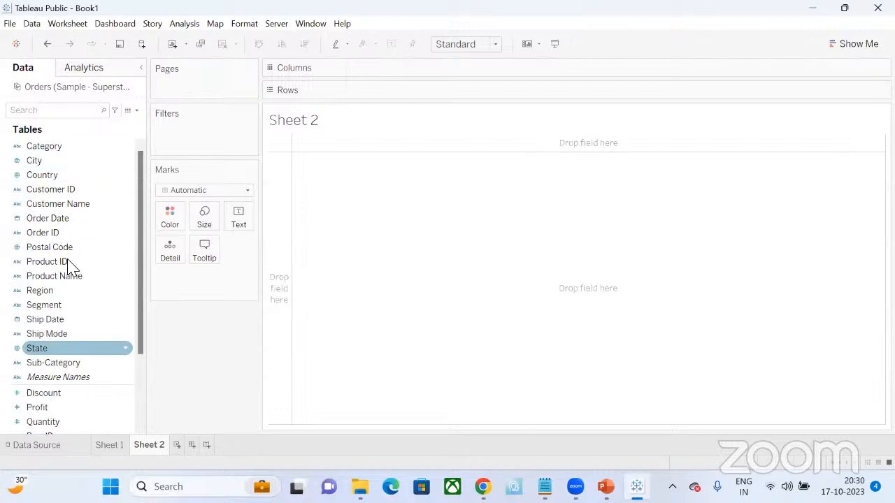
pyautogui.scroll(-3, 65, 355)
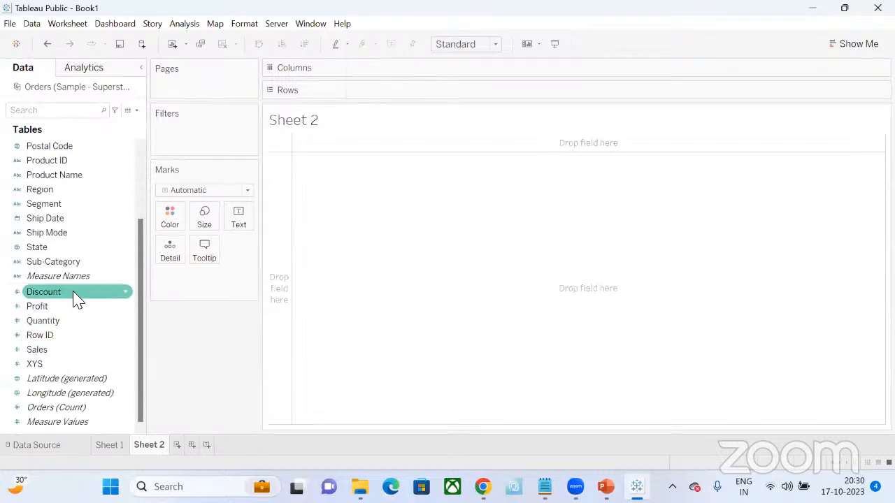
pyautogui.scroll(3, 67, 193)
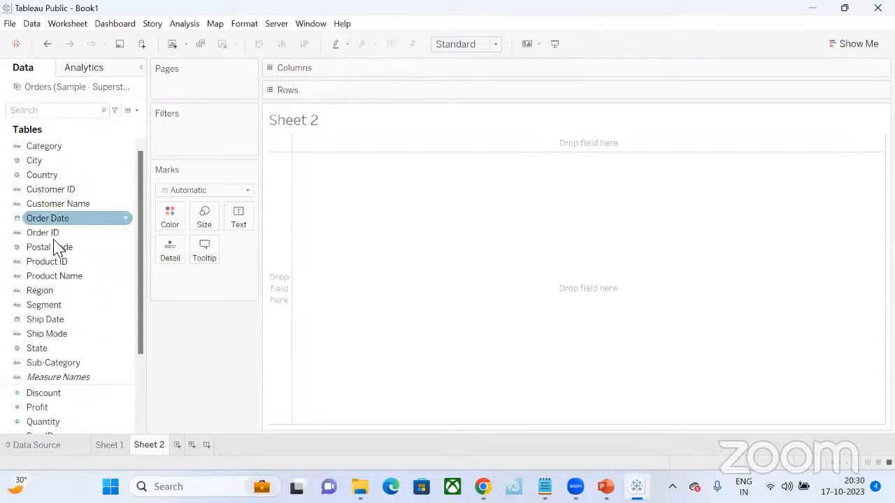
# - Create a continuous line chart of Sales by Order Date on the new sheet
pyautogui.click(55, 221)
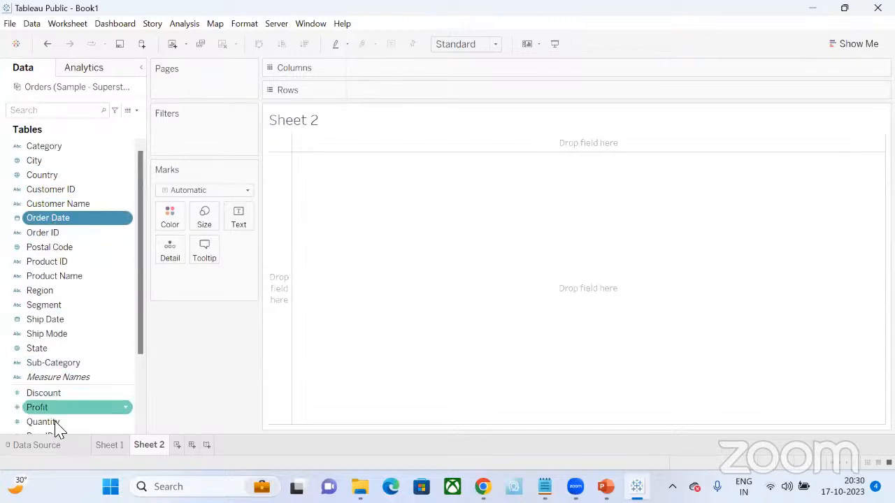
pyautogui.scroll(-2, 54, 402)
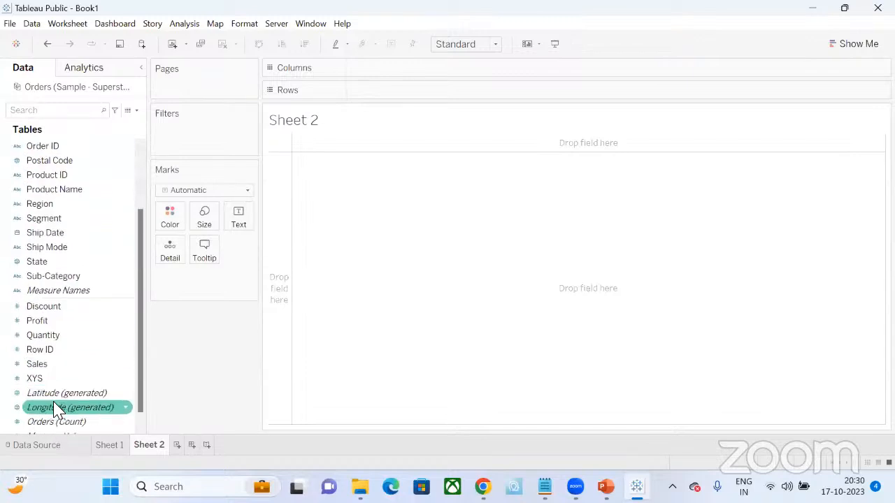
pyautogui.click(41, 363)
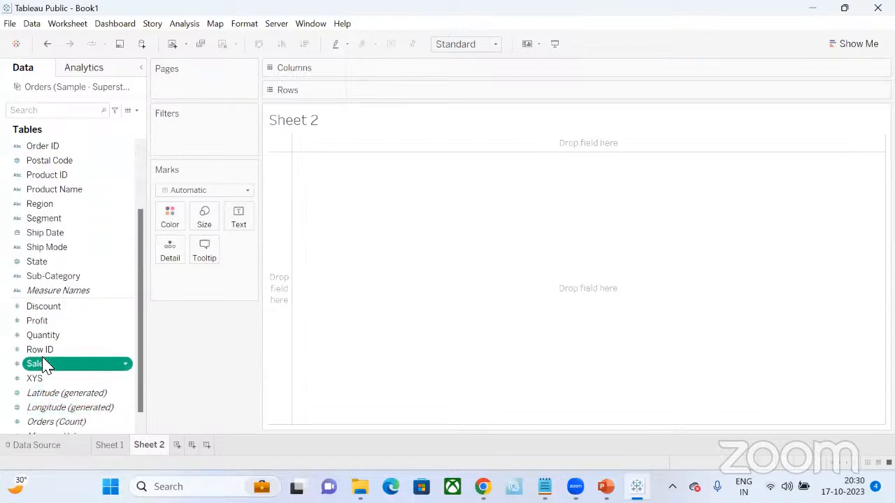
pyautogui.click(854, 44)
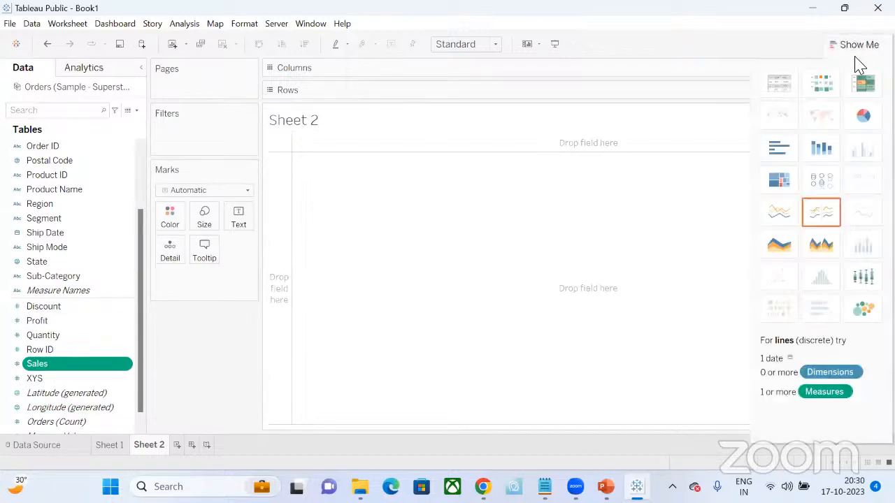
pyautogui.click(787, 218)
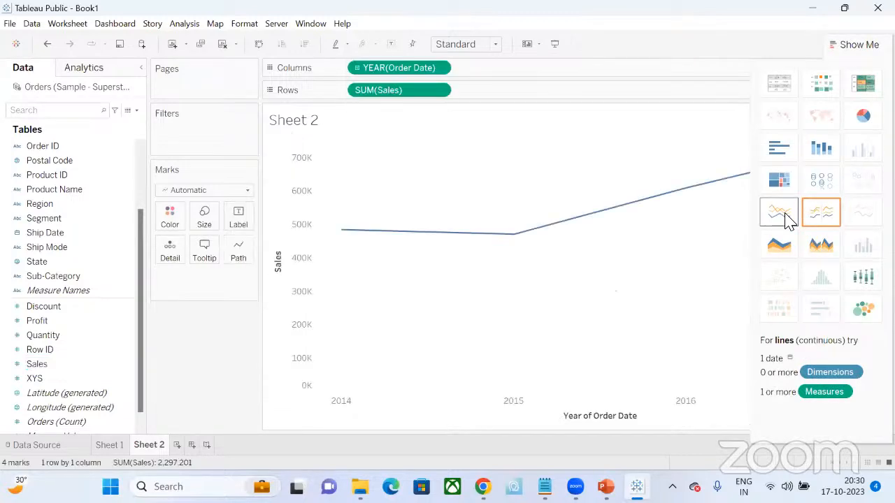
pyautogui.click(854, 44)
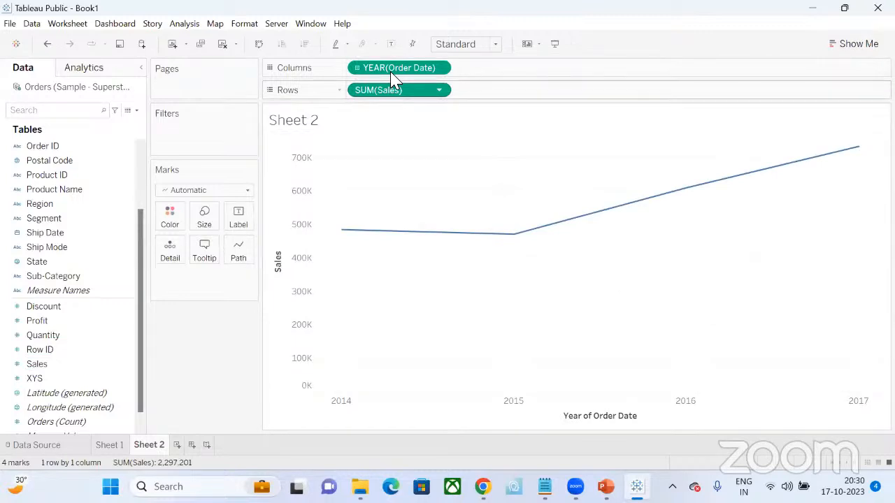
pyautogui.click(439, 68)
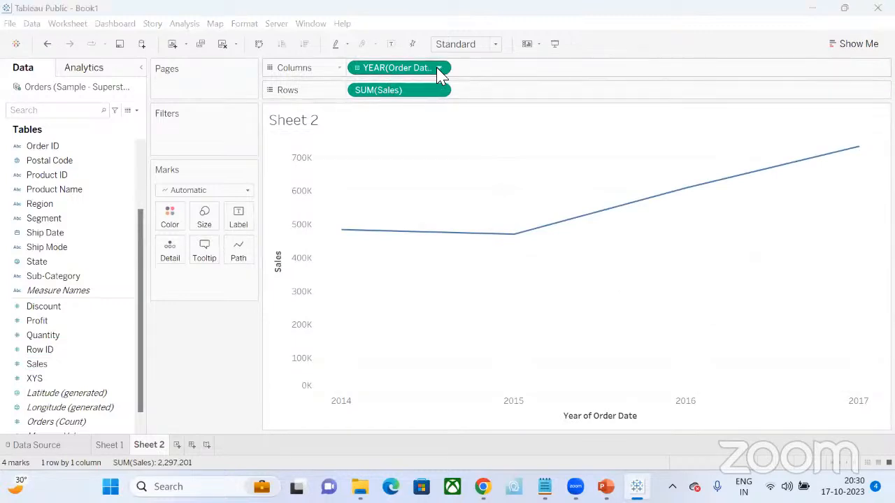
pyautogui.click(535, 84)
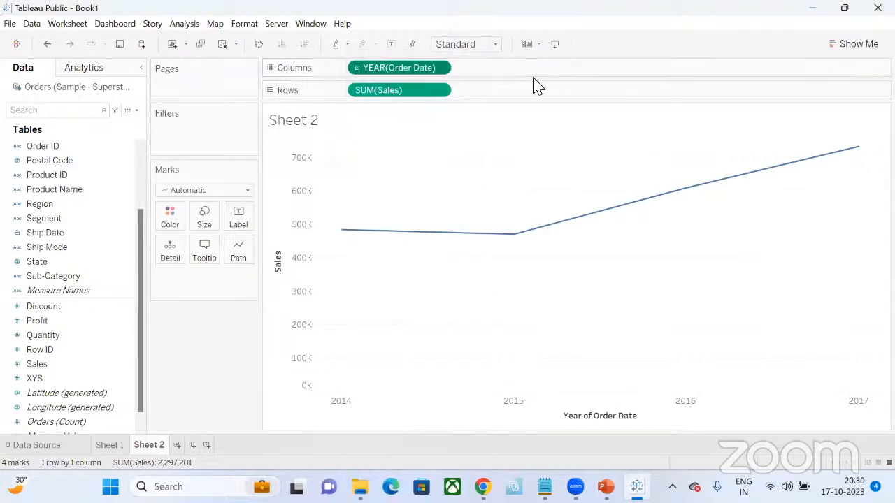
# - Drill the continuous Order Date down to months and label the line's points with Sales
pyautogui.click(357, 69)
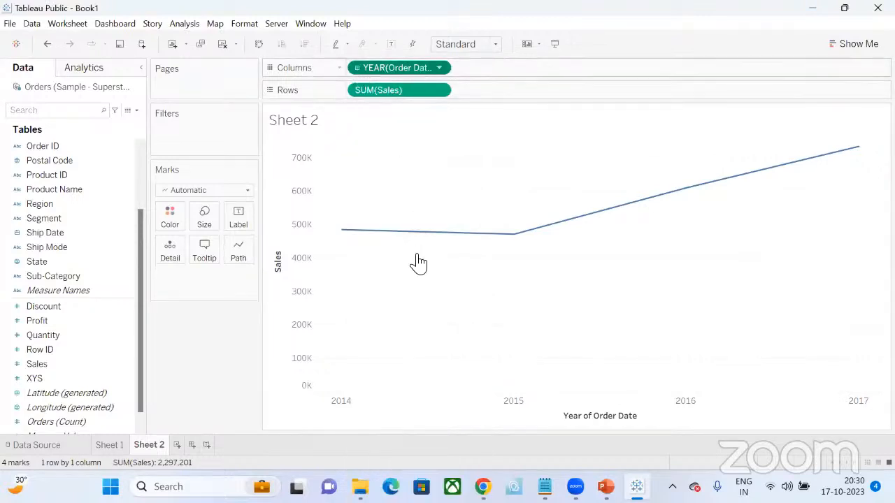
pyautogui.click(357, 70)
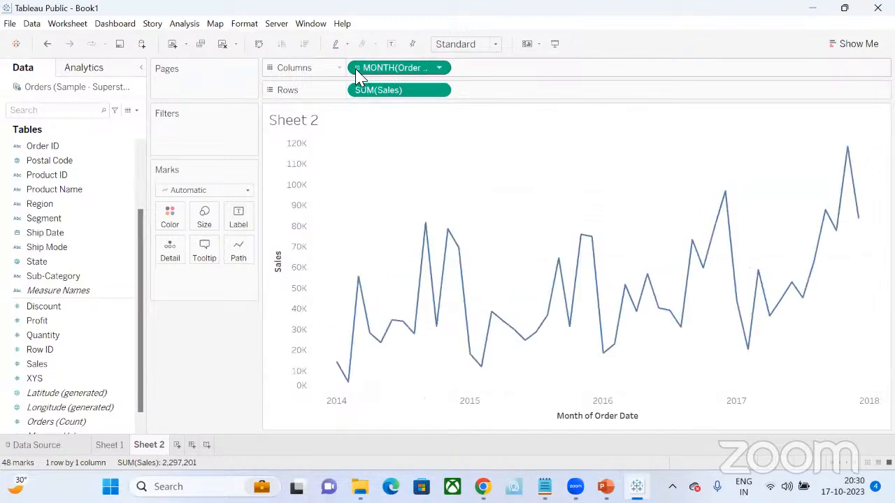
pyautogui.moveTo(355, 391)
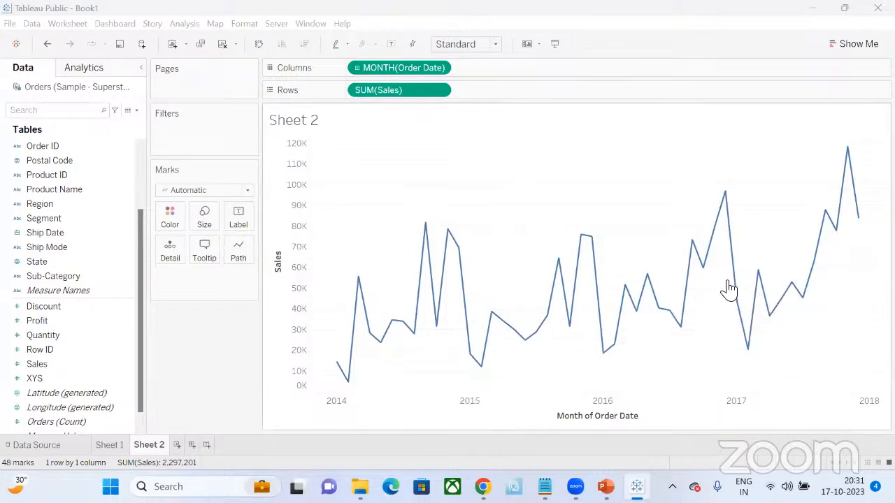
pyautogui.moveTo(61, 360); pyautogui.dragTo(242, 214)
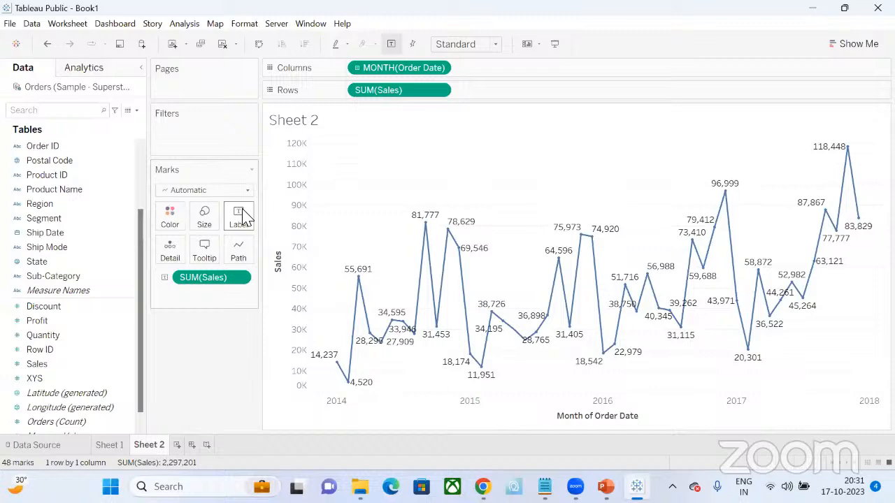
# - Add an average line to the monthly Sales chart and check its value
pyautogui.click(100, 76)
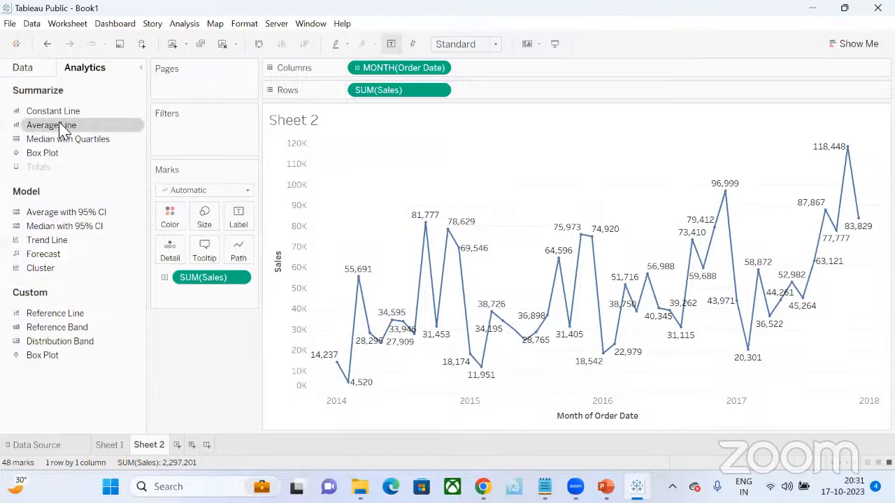
pyautogui.moveTo(63, 129); pyautogui.dragTo(481, 285)
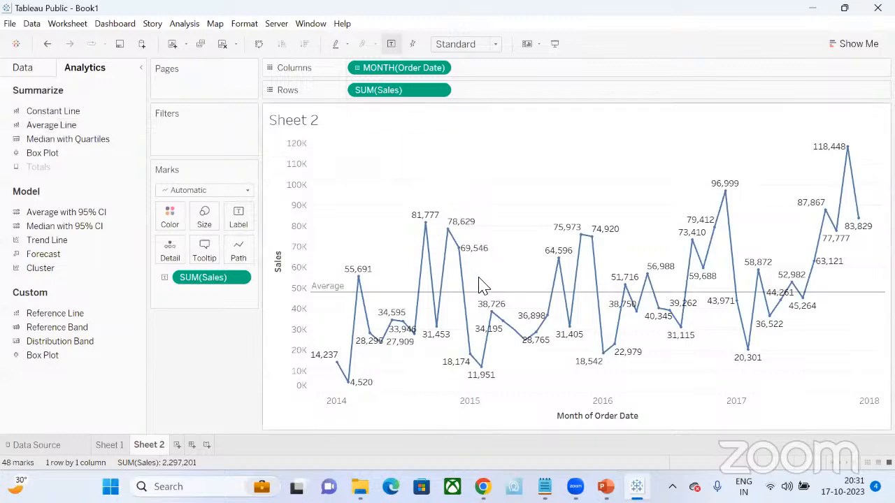
pyautogui.moveTo(324, 296)
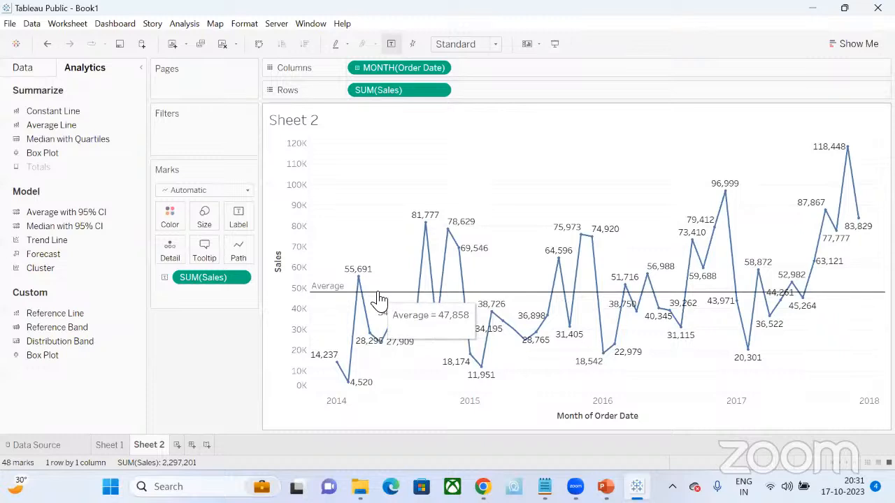
pyautogui.moveTo(708, 282)
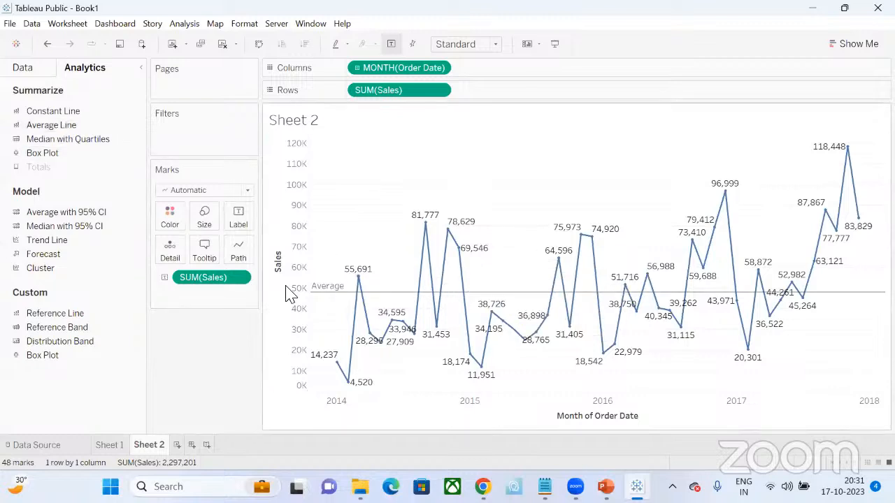
# - Return to the list of data fields and add a new blank worksheet
pyautogui.click(23, 70)
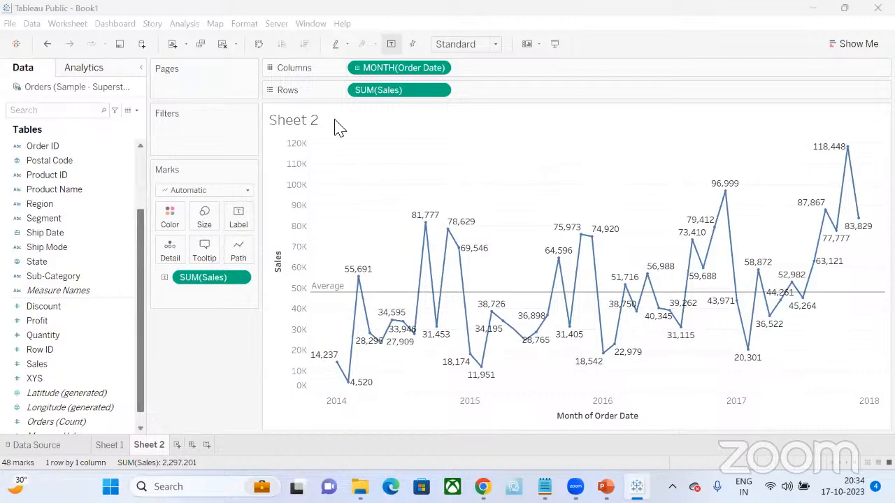
pyautogui.hotkey('ctrl', 'm')
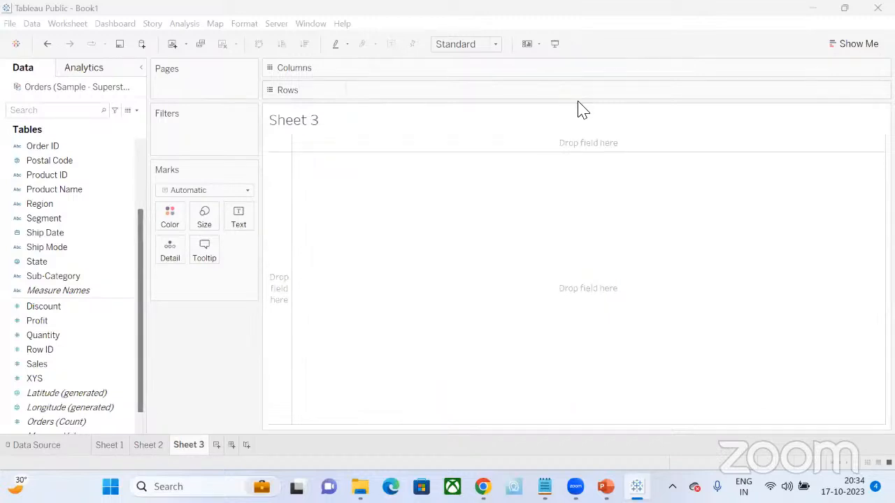
# - On Sheet 2, replace the continuous month field with discrete Order Date years and drill down to quarters
pyautogui.click(159, 445)
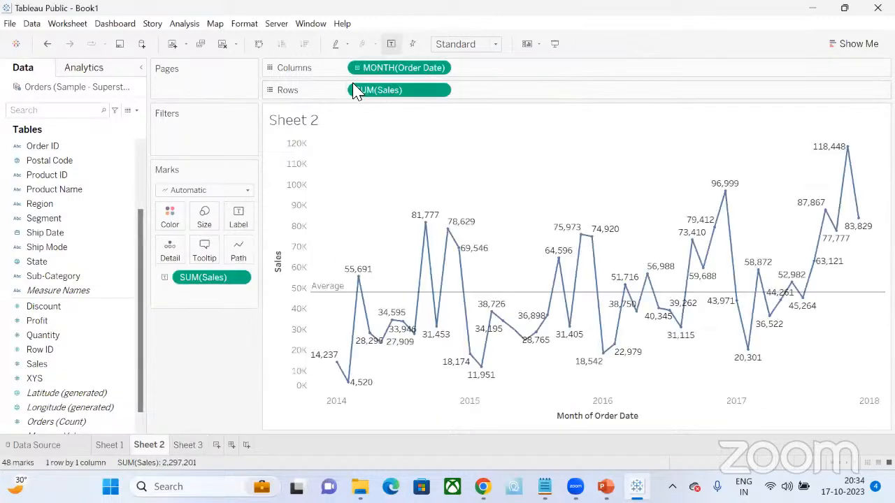
pyautogui.moveTo(356, 74); pyautogui.dragTo(57, 202)
pyautogui.scroll(3, 58, 202)
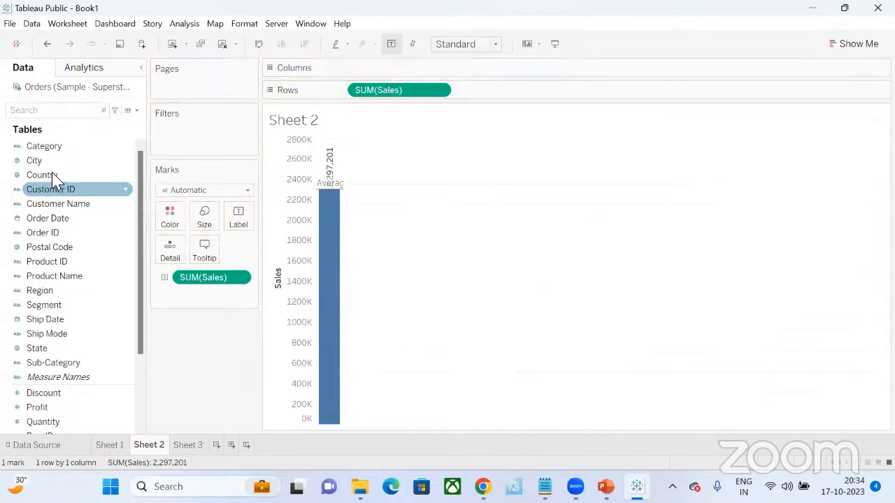
pyautogui.moveTo(51, 224); pyautogui.dragTo(381, 72)
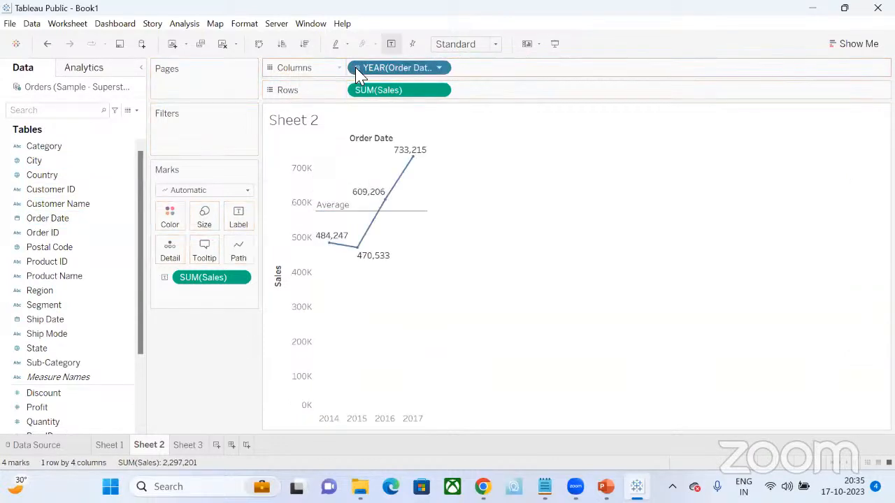
pyautogui.click(357, 67)
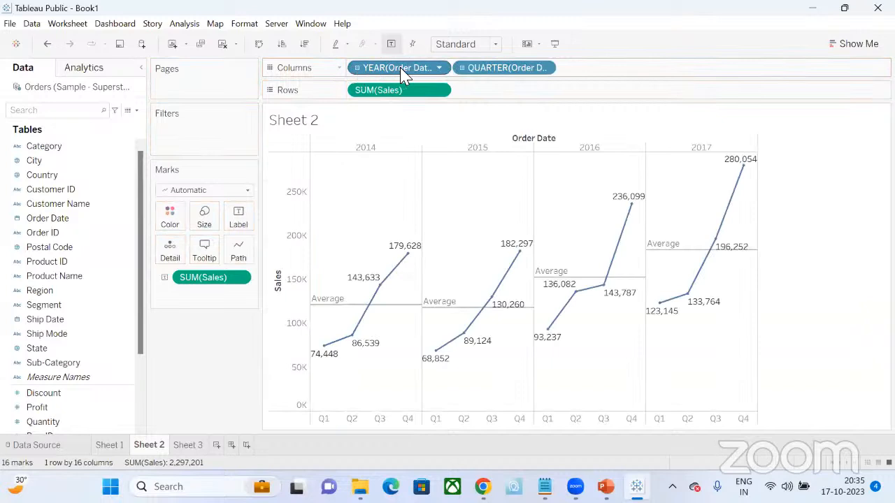
# - Drill the discrete date from quarters to months, removing the year and quarter levels from the columns
pyautogui.moveTo(404, 75); pyautogui.dragTo(40, 110)
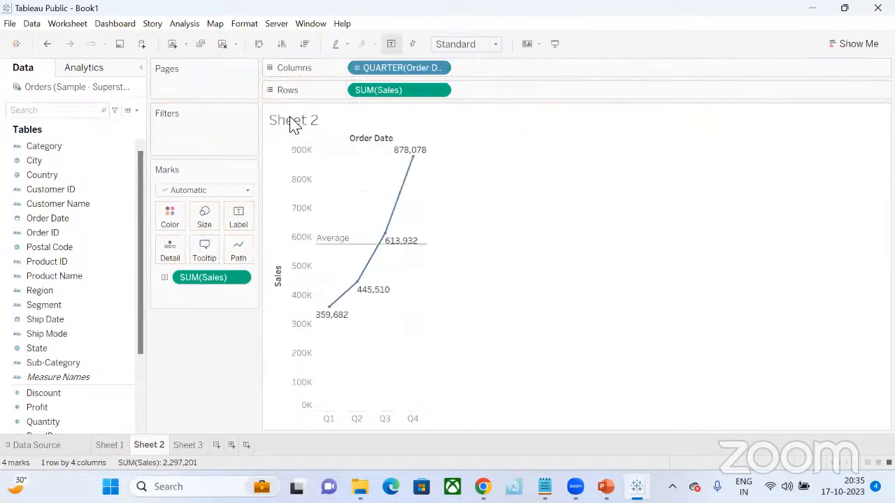
pyautogui.click(357, 68)
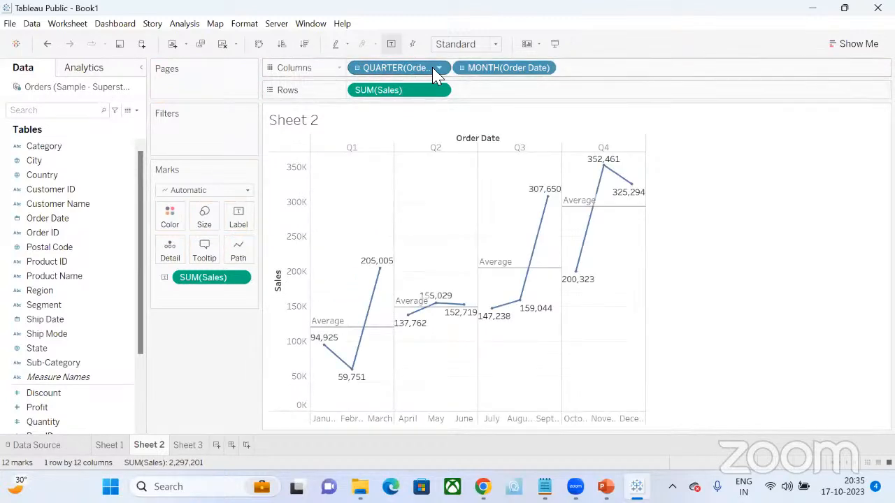
pyautogui.moveTo(413, 70); pyautogui.dragTo(133, 102)
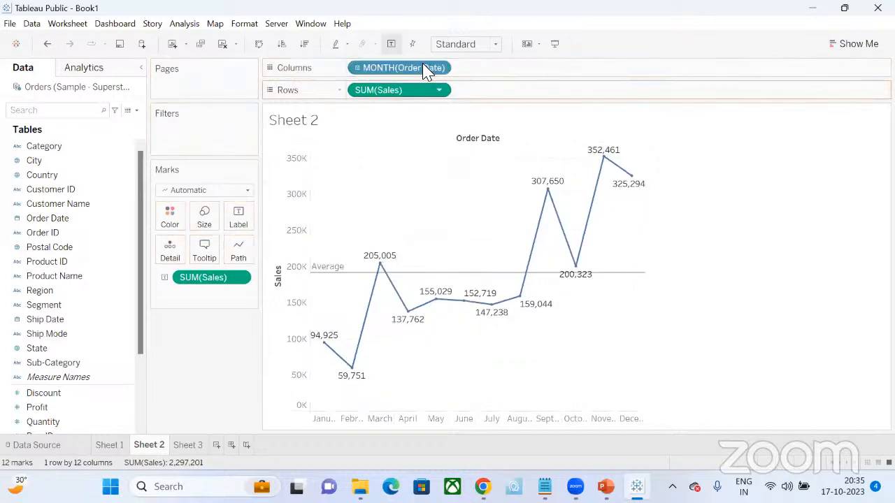
# - Replace the discrete month field with Order Date as a continuous line chart of Sales drilled down to months
pyautogui.moveTo(414, 69); pyautogui.dragTo(77, 168)
pyautogui.moveTo(49, 220); pyautogui.dragTo(400, 69)
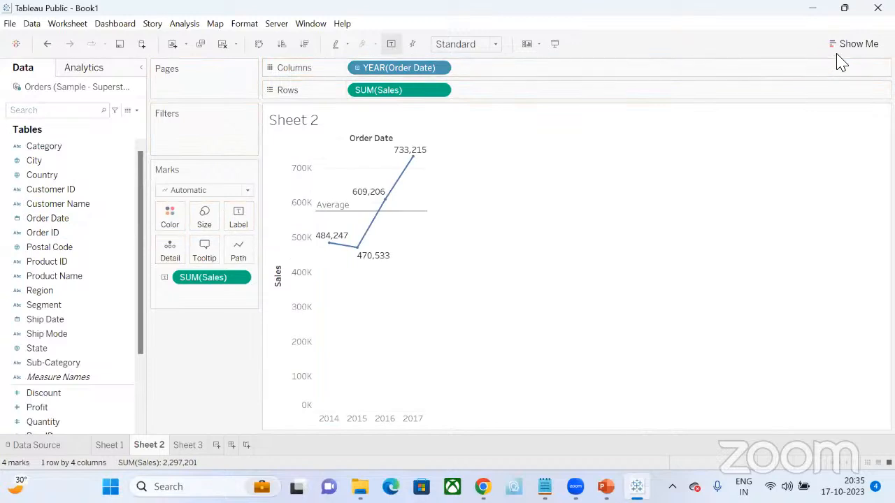
pyautogui.click(852, 44)
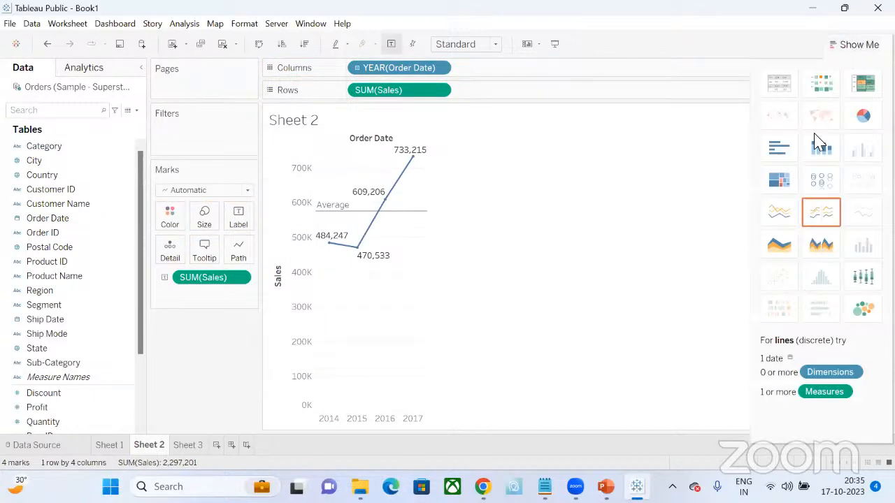
pyautogui.click(780, 220)
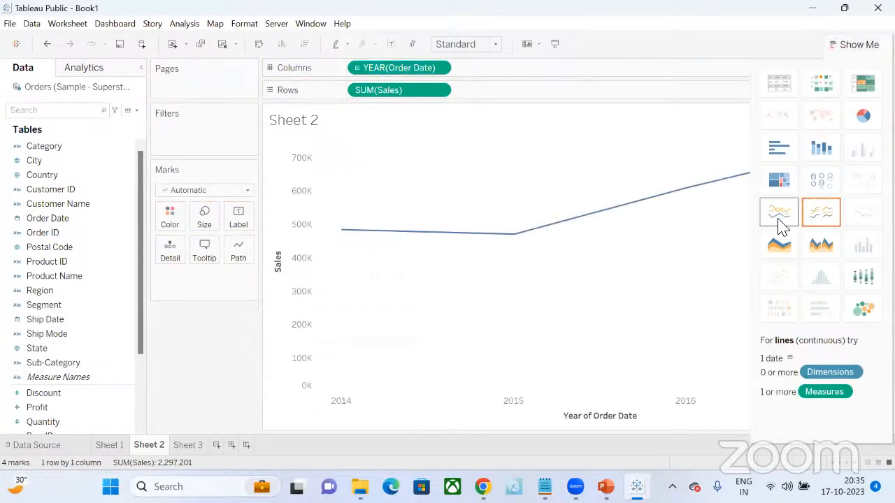
pyautogui.click(357, 68)
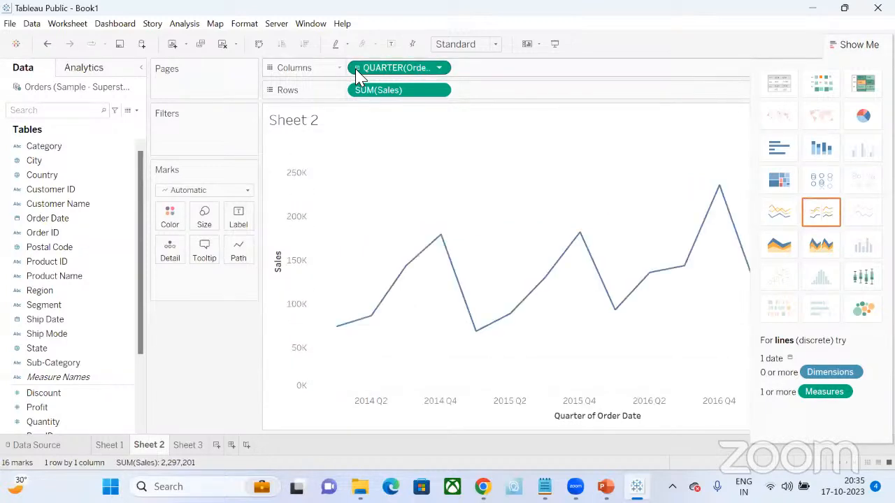
pyautogui.click(357, 68)
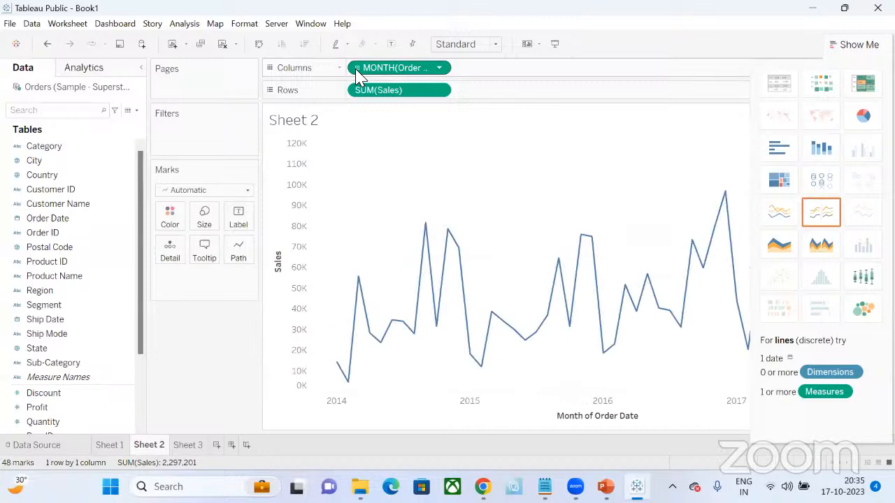
pyautogui.click(863, 52)
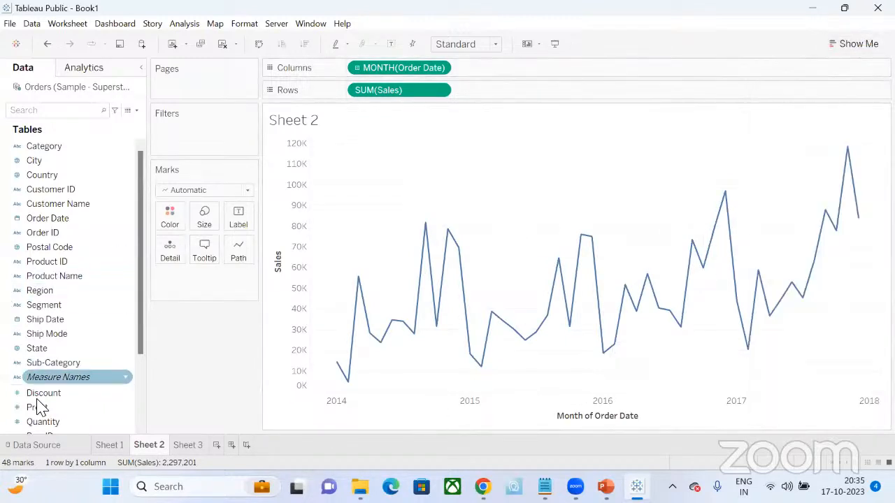
# - Label the monthly line's points with Sales and add an average line across the whole chart
pyautogui.scroll(-1, 44, 418)
pyautogui.moveTo(42, 411); pyautogui.dragTo(238, 225)
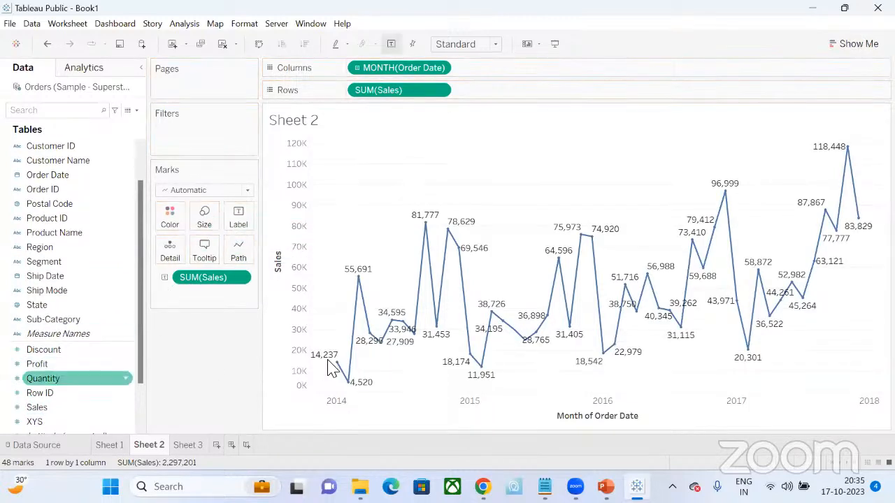
pyautogui.click(120, 76)
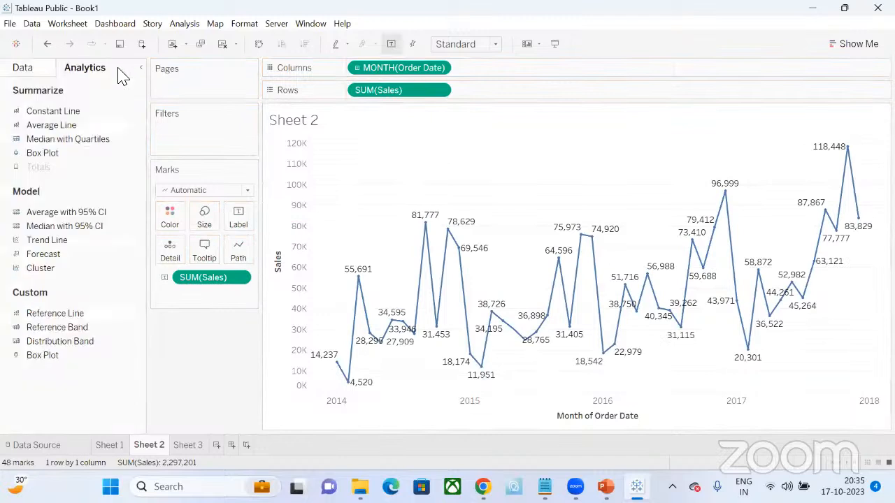
pyautogui.click(66, 123)
pyautogui.moveTo(470, 257); pyautogui.dragTo(469, 257)
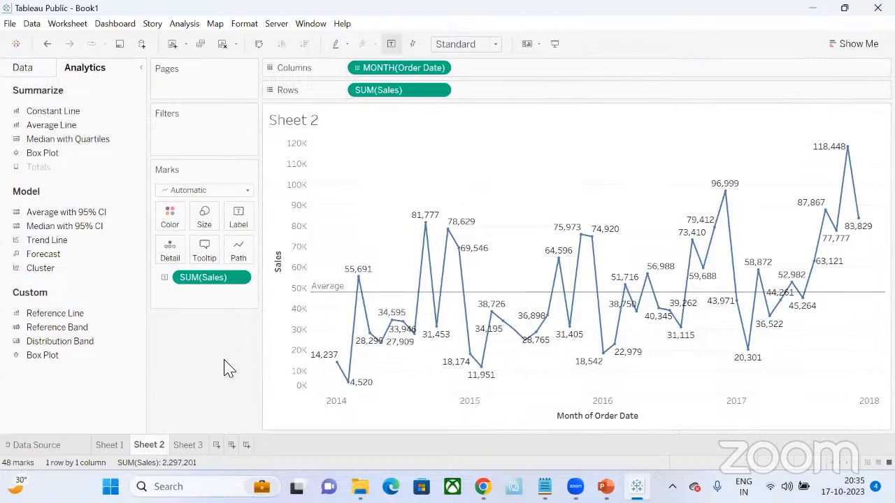
# - On Sheet 3, build a bar chart with Sub-Category as columns and Sales as rows
pyautogui.click(186, 446)
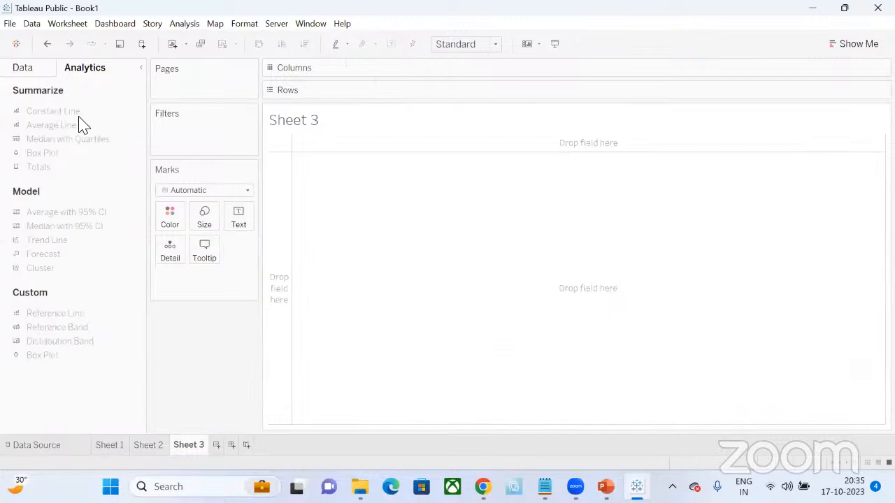
pyautogui.click(42, 70)
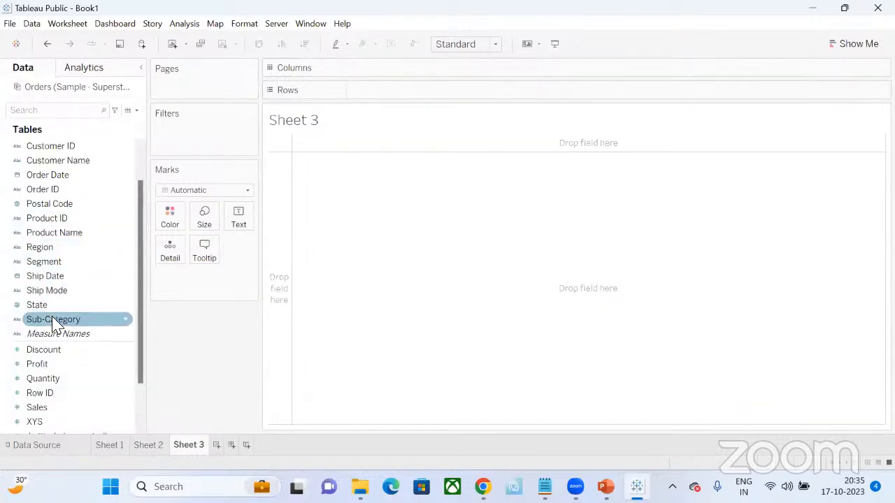
pyautogui.moveTo(55, 323); pyautogui.dragTo(397, 72)
pyautogui.moveTo(59, 407); pyautogui.dragTo(409, 89)
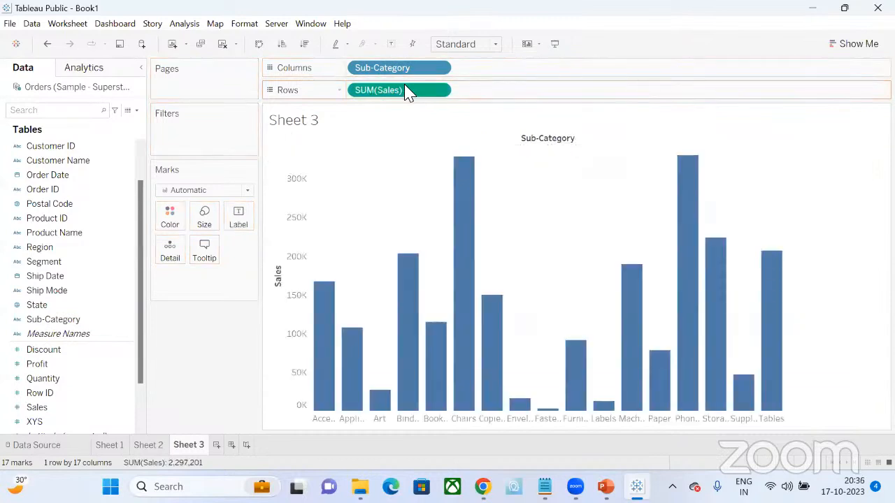
# - Convert the Sub-Category bar chart to a treemap and add Sales to the tile labels
pyautogui.click(857, 44)
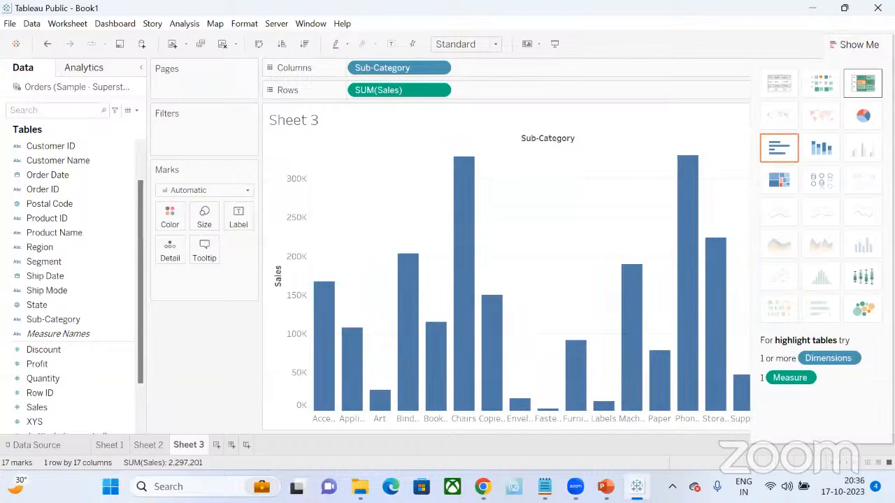
pyautogui.click(779, 182)
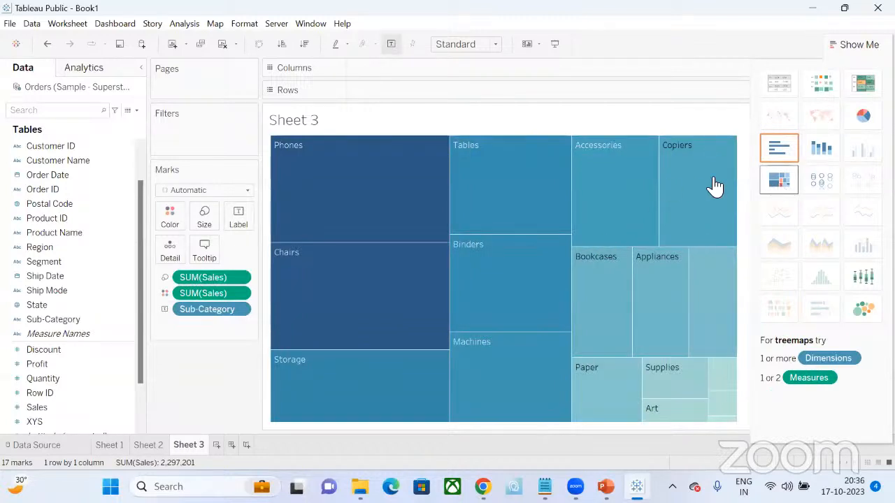
pyautogui.click(845, 51)
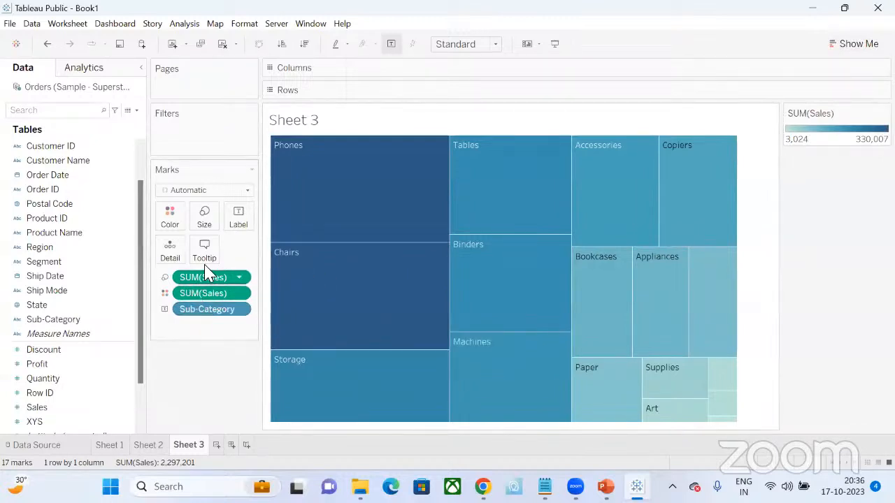
pyautogui.click(183, 313)
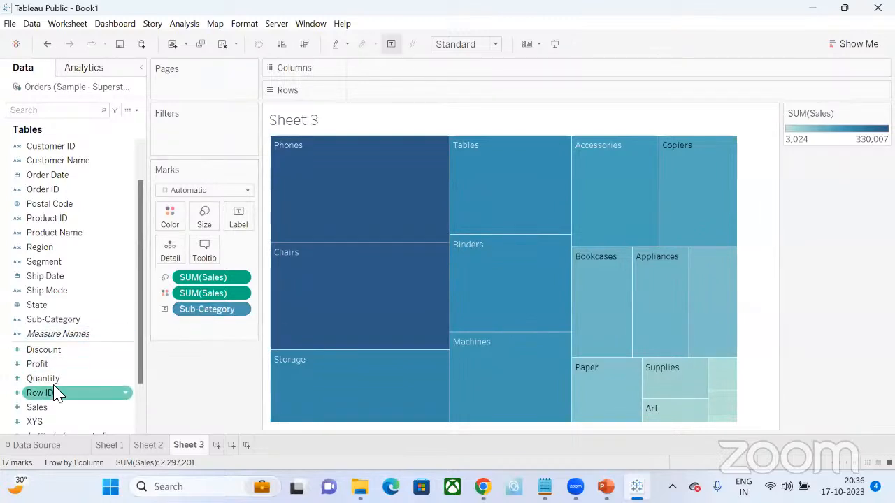
pyautogui.moveTo(50, 412); pyautogui.dragTo(244, 220)
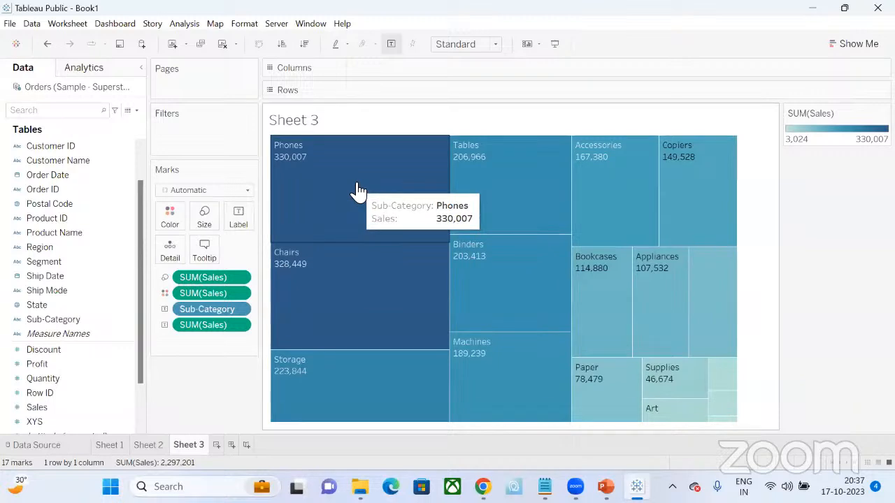
# - Recolor the treemap's Sales scale with the Blue-Green Sequential palette
pyautogui.click(170, 216)
pyautogui.click(191, 260)
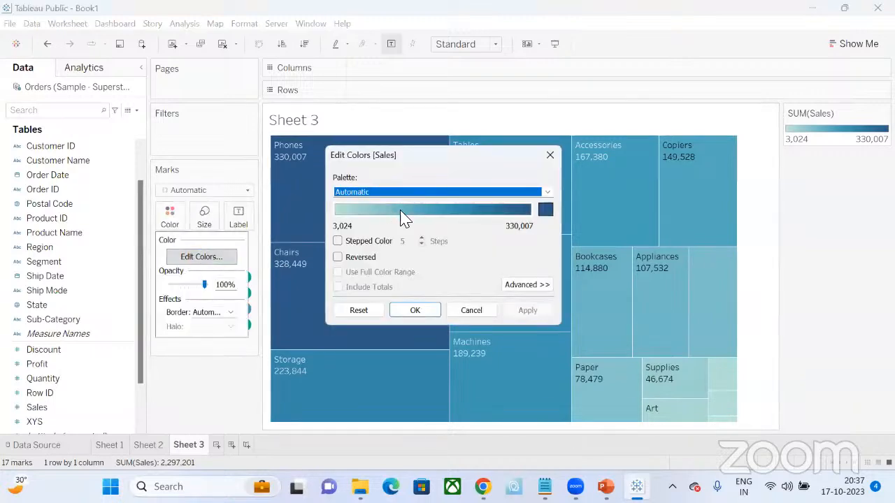
pyautogui.click(407, 193)
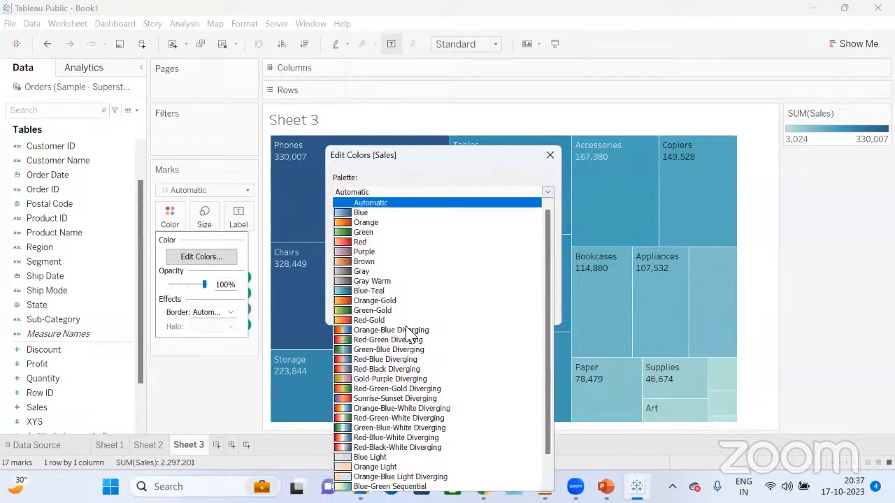
pyautogui.click(398, 487)
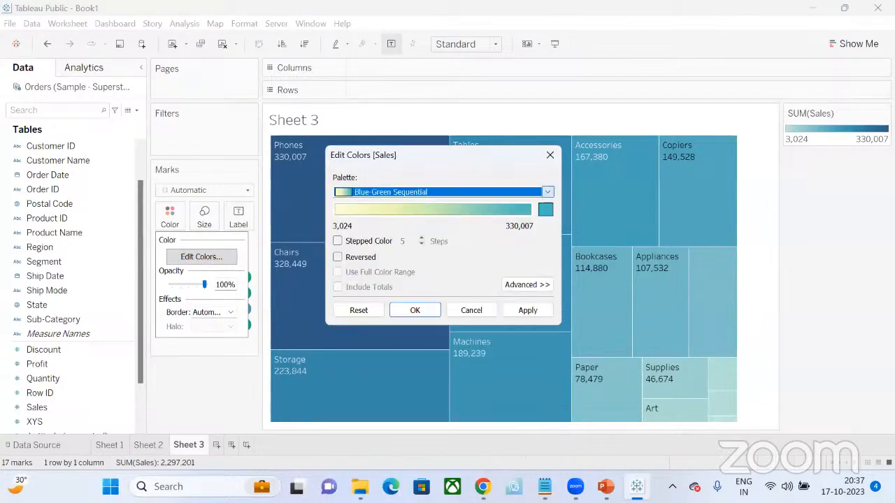
pyautogui.click(423, 311)
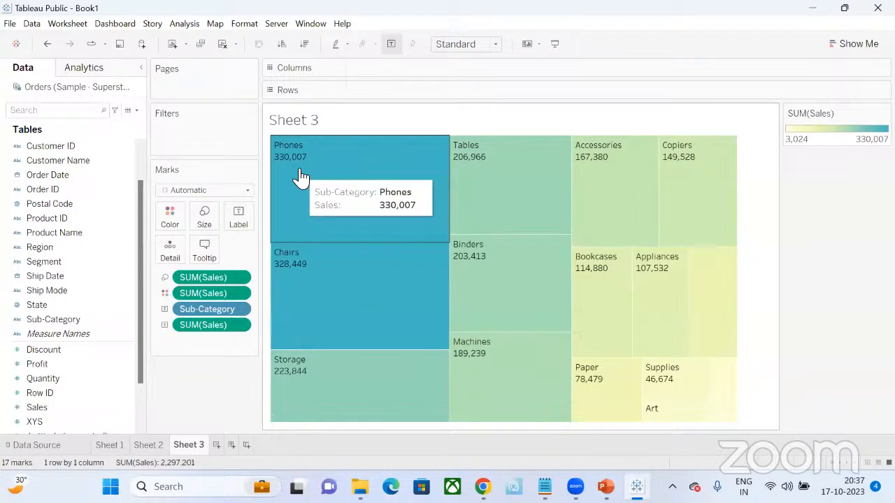
# - Clear the treemap by removing every Sales and Sub-Category field from the marks
pyautogui.click(869, 43)
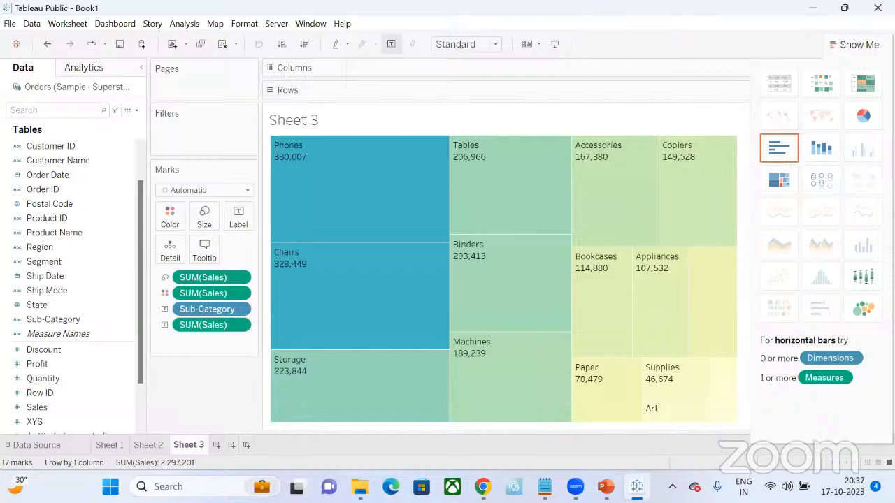
pyautogui.click(854, 44)
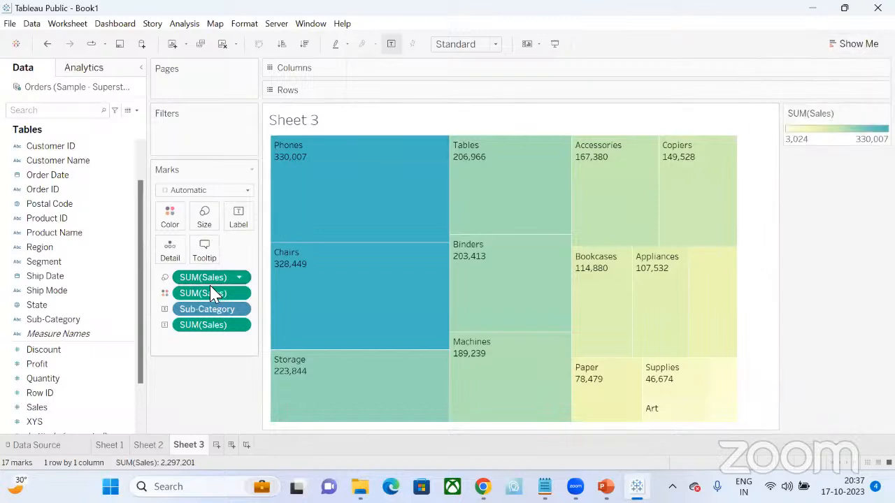
pyautogui.moveTo(210, 290); pyautogui.dragTo(70, 333)
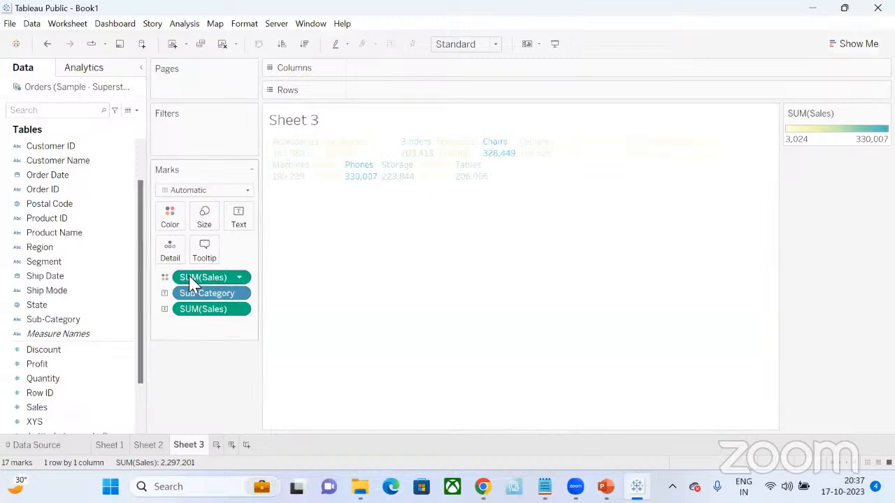
pyautogui.moveTo(210, 277); pyautogui.dragTo(70, 333)
pyautogui.moveTo(224, 277); pyautogui.dragTo(70, 294)
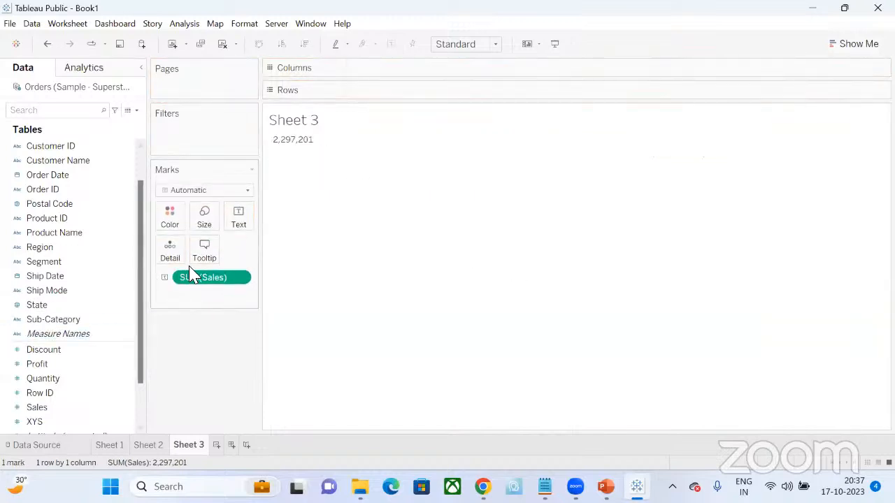
pyautogui.moveTo(158, 279); pyautogui.dragTo(70, 263)
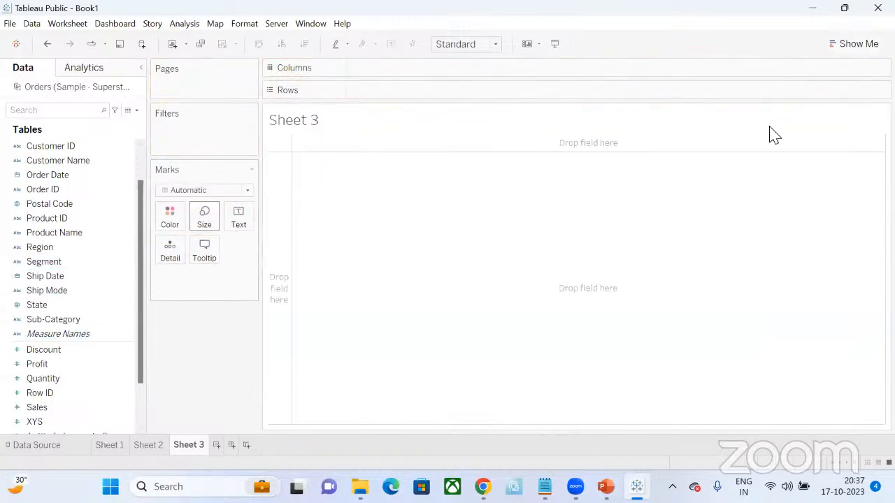
# - Build the treemap manually on the empty sheet with Sub-Category as text and Sales as both color and size
pyautogui.click(859, 43)
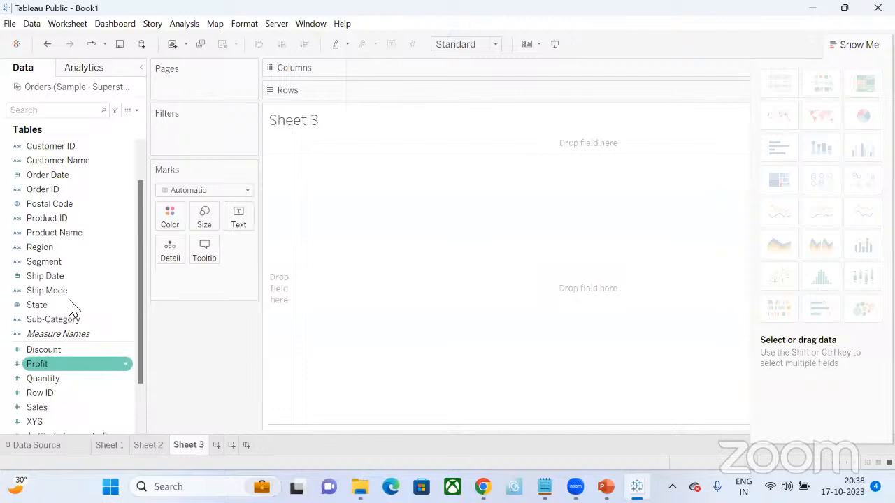
pyautogui.moveTo(70, 319); pyautogui.dragTo(241, 221)
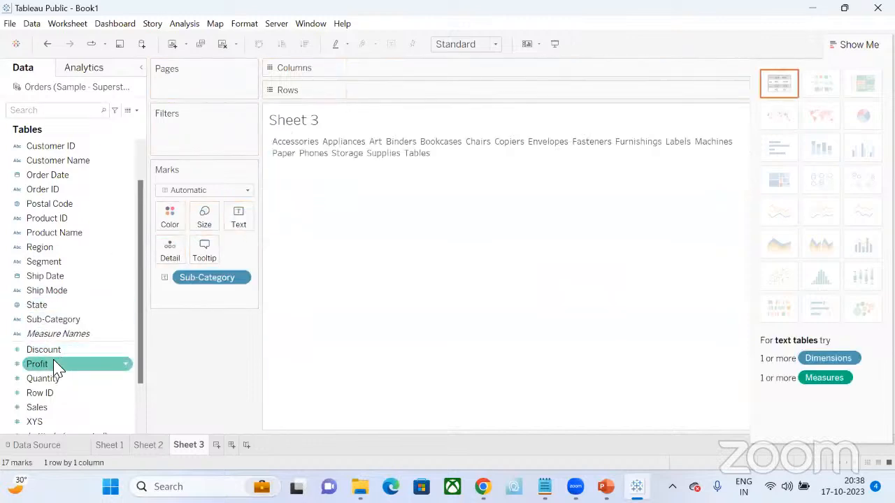
pyautogui.moveTo(39, 408); pyautogui.dragTo(167, 220)
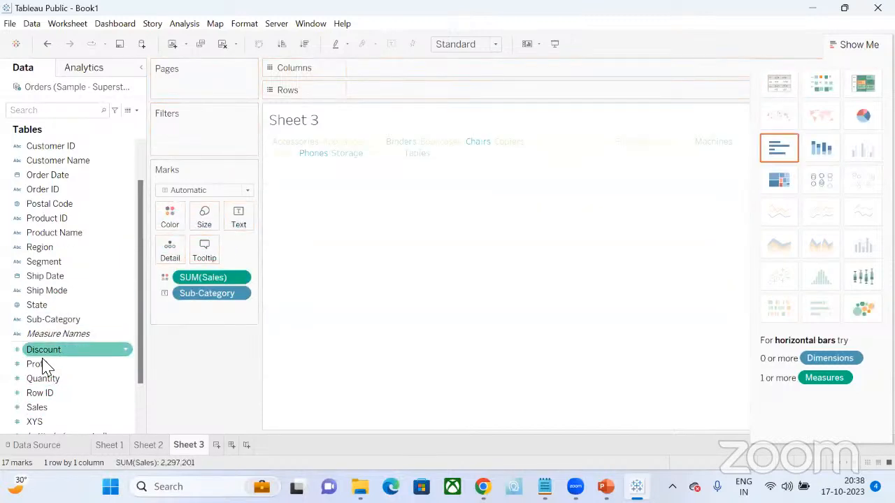
pyautogui.moveTo(38, 407); pyautogui.dragTo(199, 219)
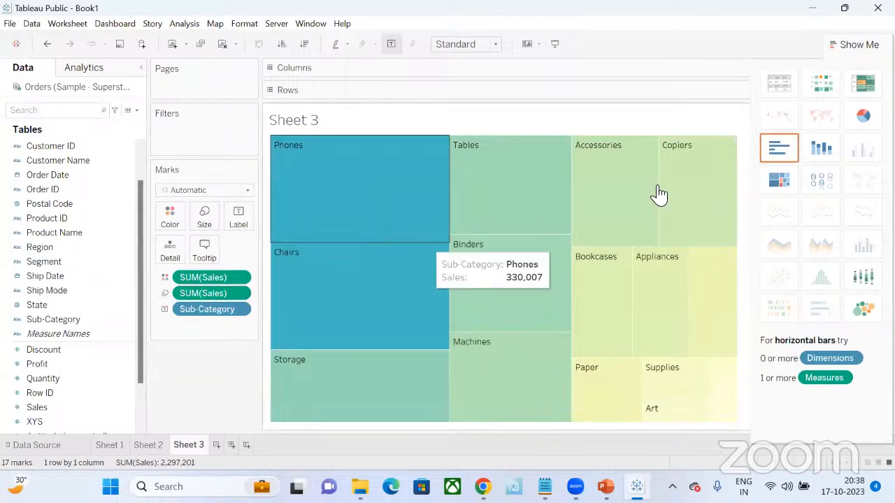
# - Remove Sales from size and color, then re-add it as color and recreate the treemap chart type with Sales in the tile labels
pyautogui.moveTo(201, 294); pyautogui.dragTo(9, 309)
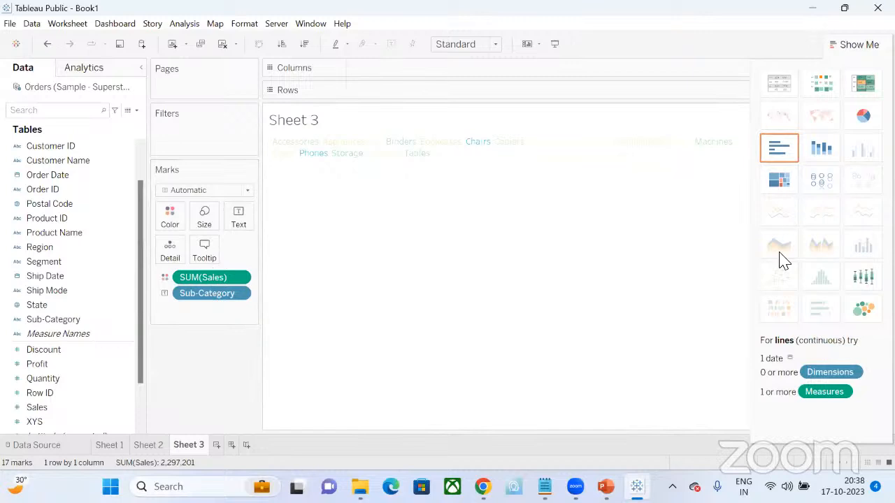
pyautogui.moveTo(206, 278); pyautogui.dragTo(5, 290)
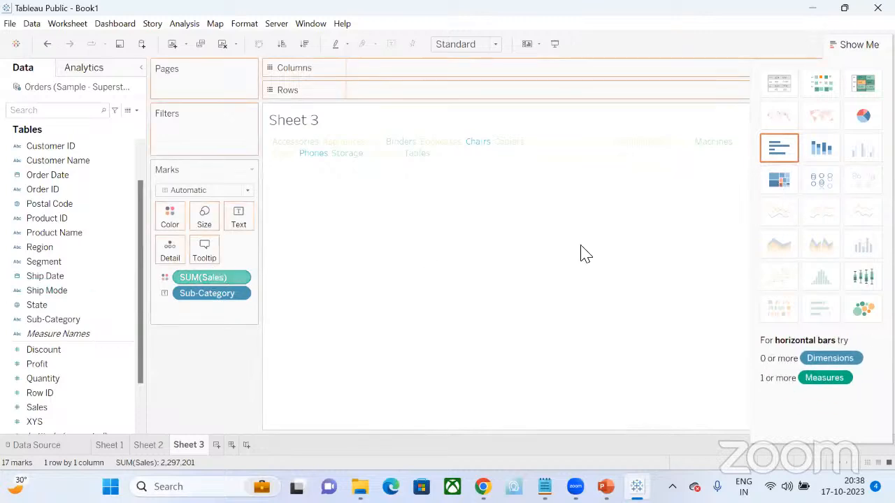
pyautogui.moveTo(37, 408); pyautogui.dragTo(169, 222)
pyautogui.click(786, 183)
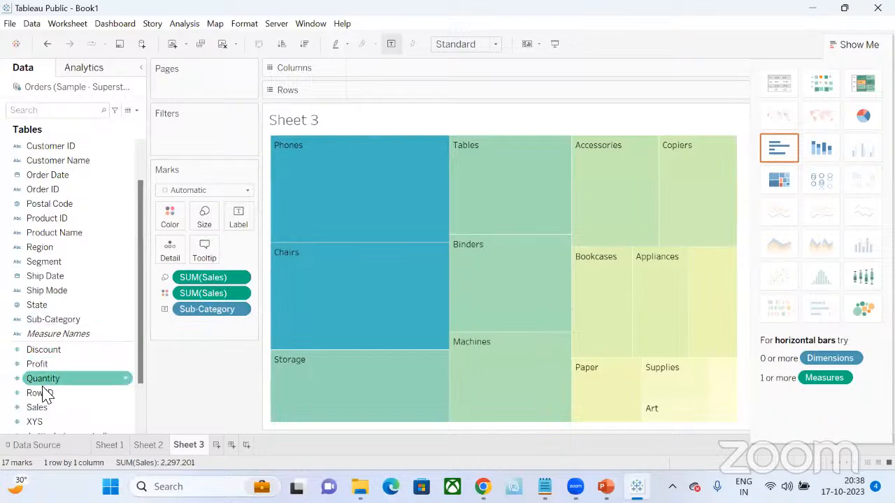
pyautogui.moveTo(42, 411); pyautogui.dragTo(236, 217)
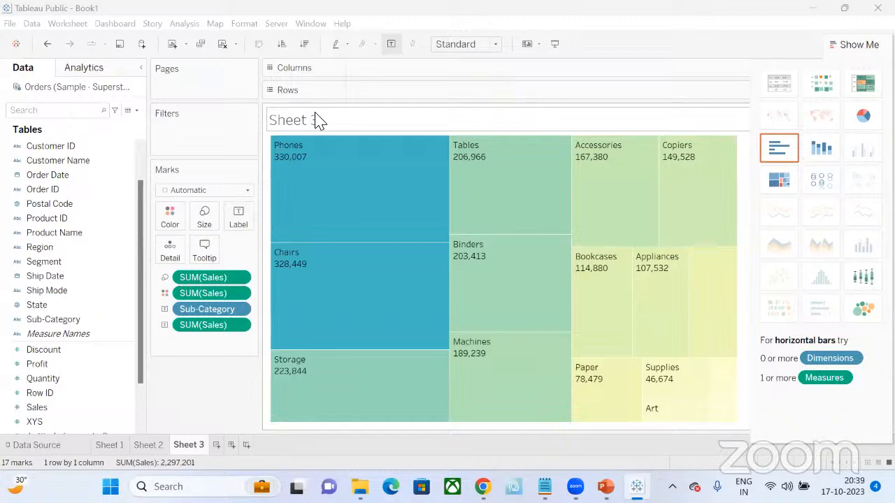
# - Rename the Sheet 3 worksheet as Tree Map
pyautogui.doubleClick(190, 449)
pyautogui.write('Tre')
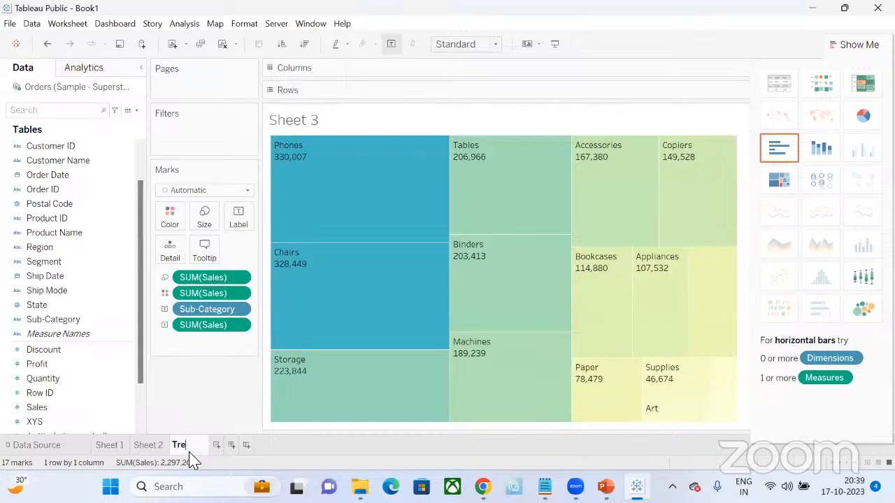
pyautogui.write('e Map')
pyautogui.press('Return')
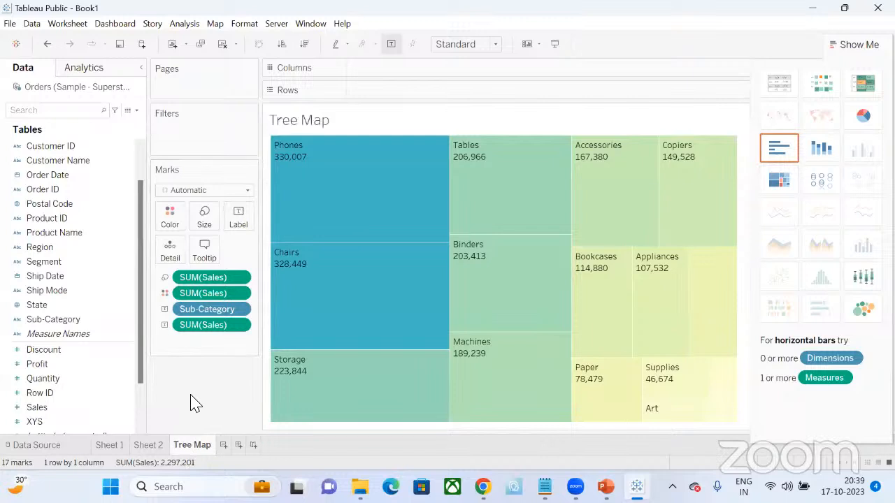
# - Replace the treemap's default sheet-name title with "Sales by Sub category"
pyautogui.doubleClick(297, 129)
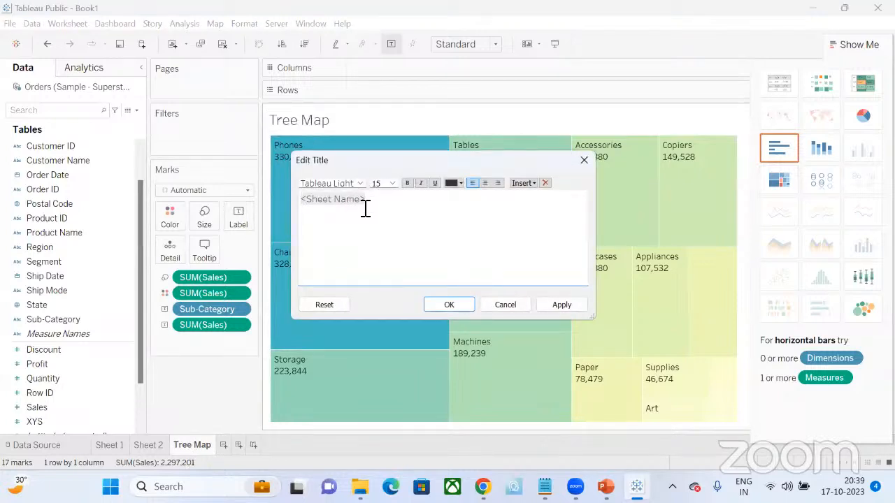
pyautogui.click(512, 306)
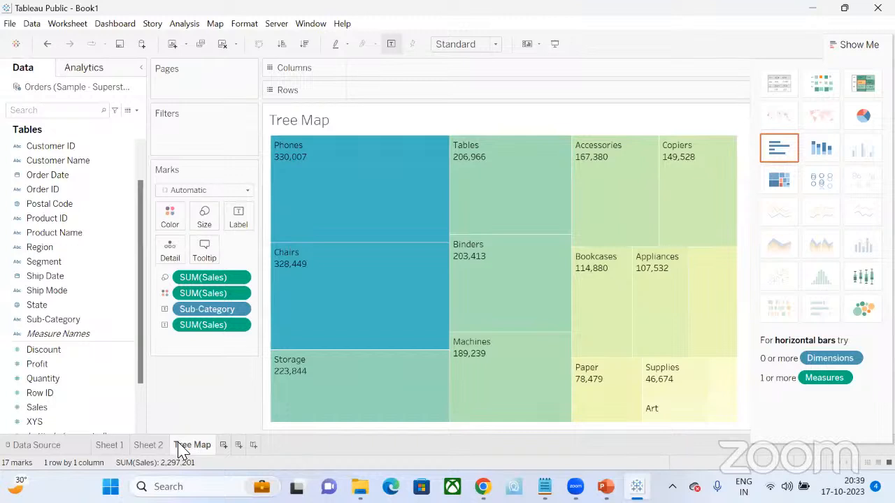
pyautogui.moveTo(181, 451)
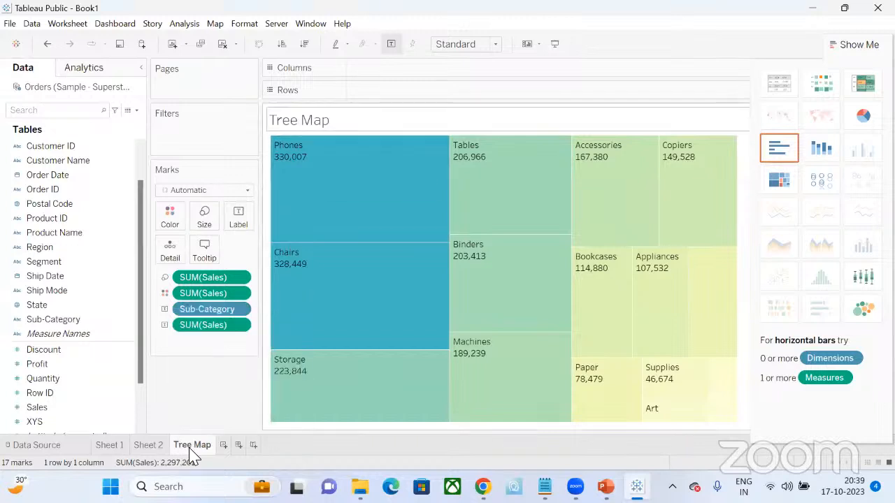
pyautogui.doubleClick(299, 120)
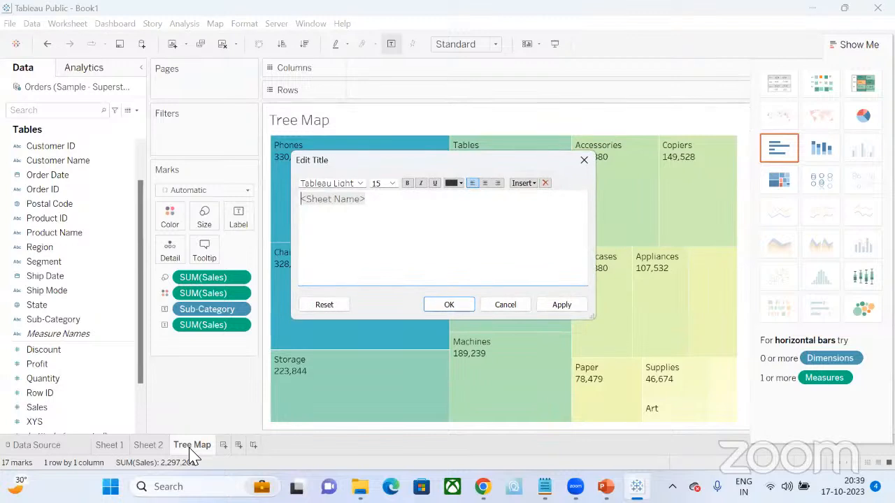
pyautogui.hotkey('ctrl', 'a')
pyautogui.write('Sales')
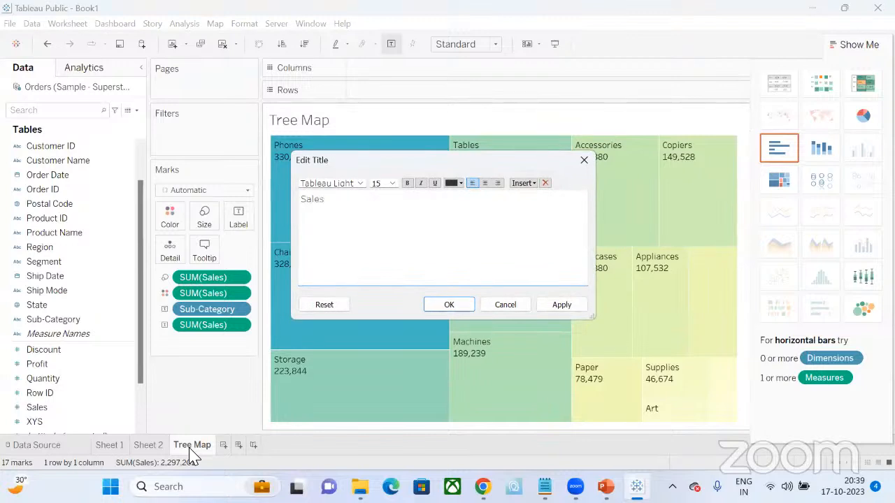
pyautogui.write(' by Sub category')
pyautogui.click(465, 312)
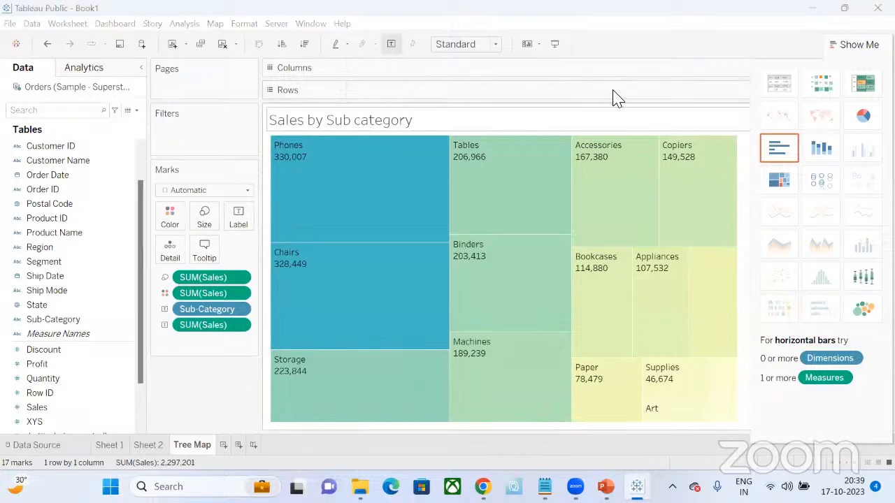
pyautogui.click(853, 43)
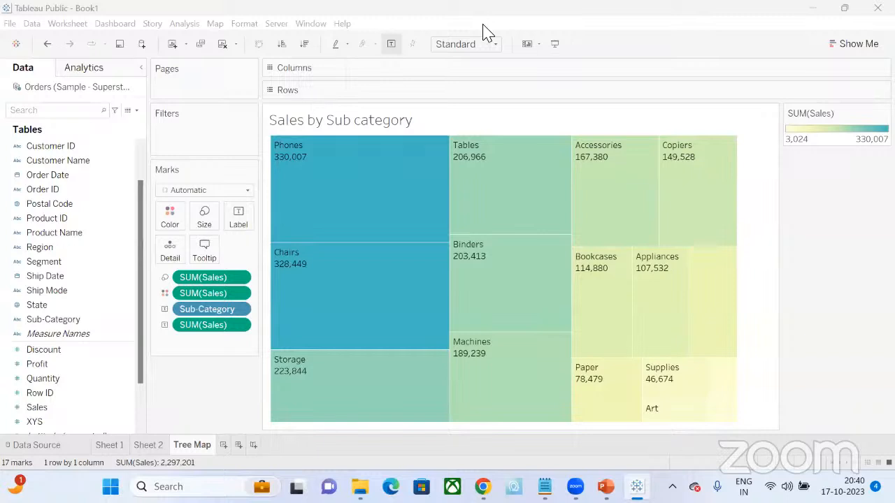
pyautogui.moveTo(722, 283)
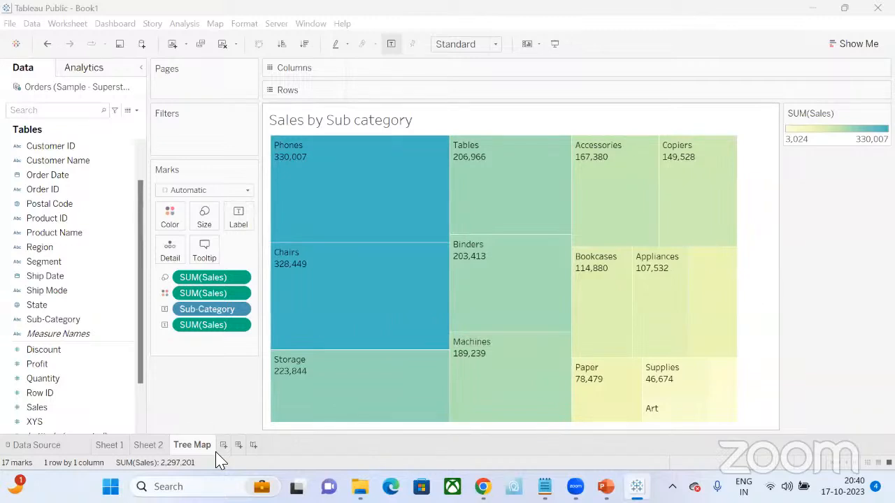
pyautogui.click(861, 45)
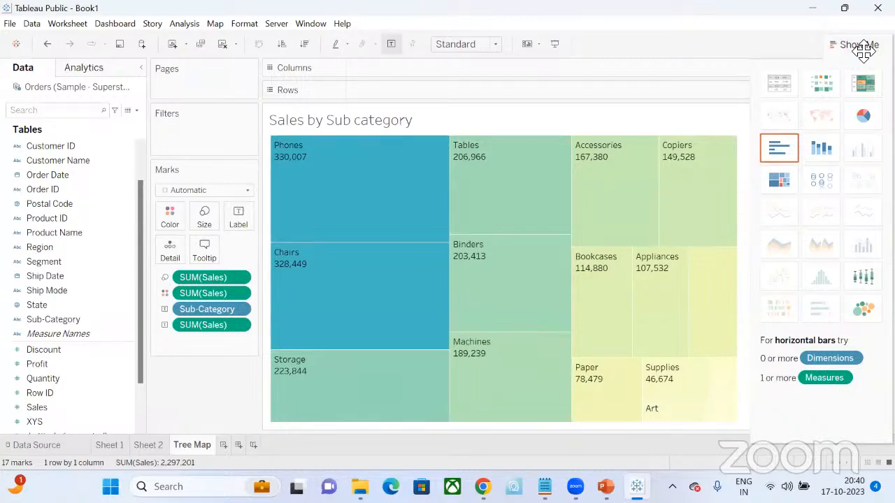
pyautogui.click(860, 48)
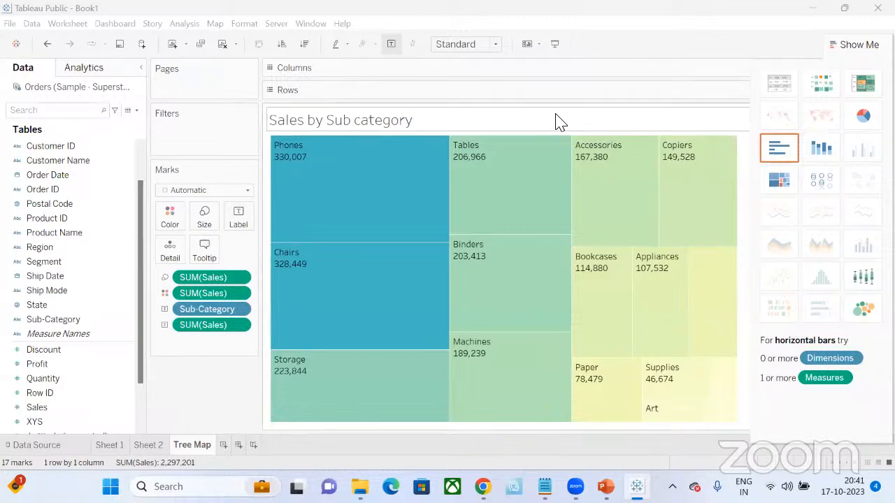
pyautogui.moveTo(337, 201)
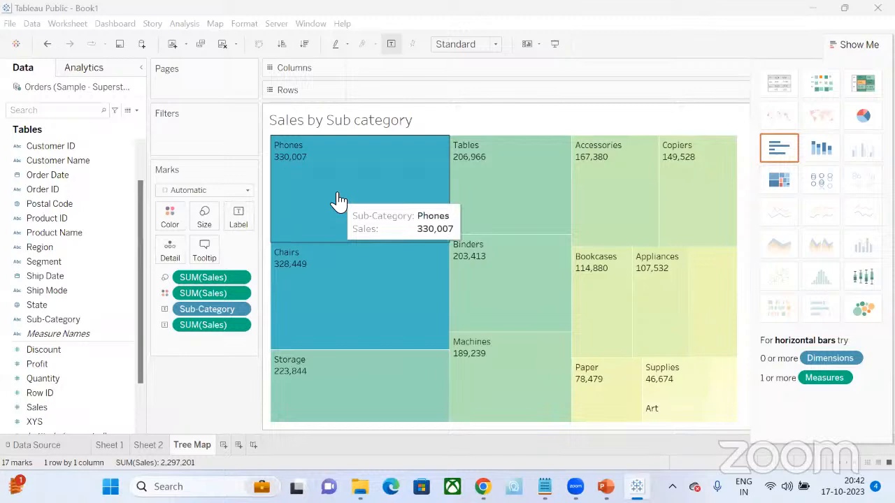
# - Create a scatter plot of Profit against Sales colored by Sub-Category on a new worksheet, and label its marks with Sub-Category
pyautogui.click(224, 446)
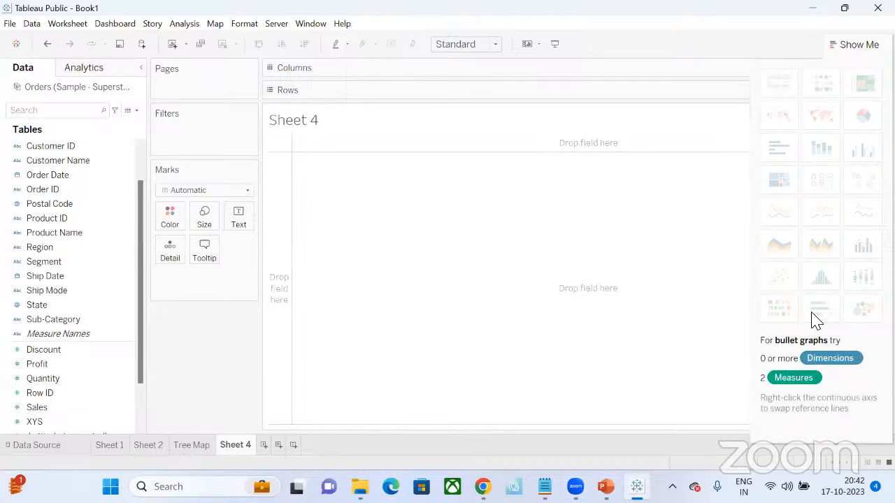
pyautogui.click(46, 367)
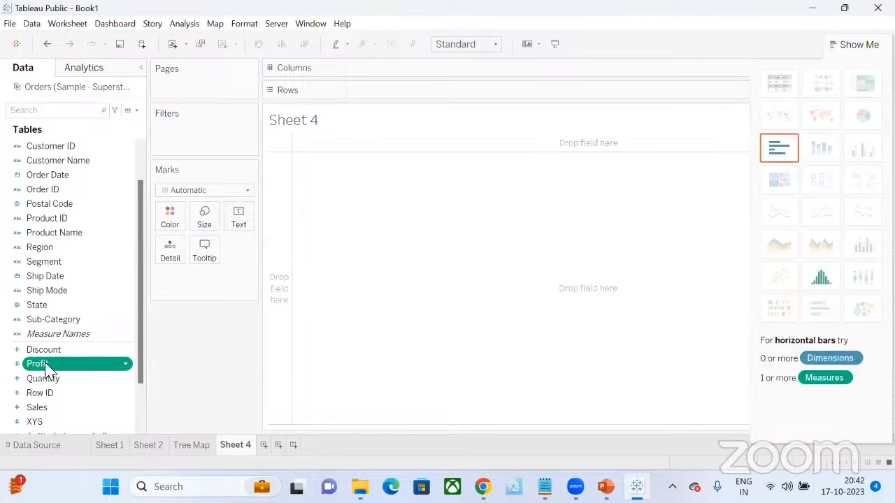
pyautogui.keyDown('ctrl'); pyautogui.click(37, 411); pyautogui.keyUp('ctrl')
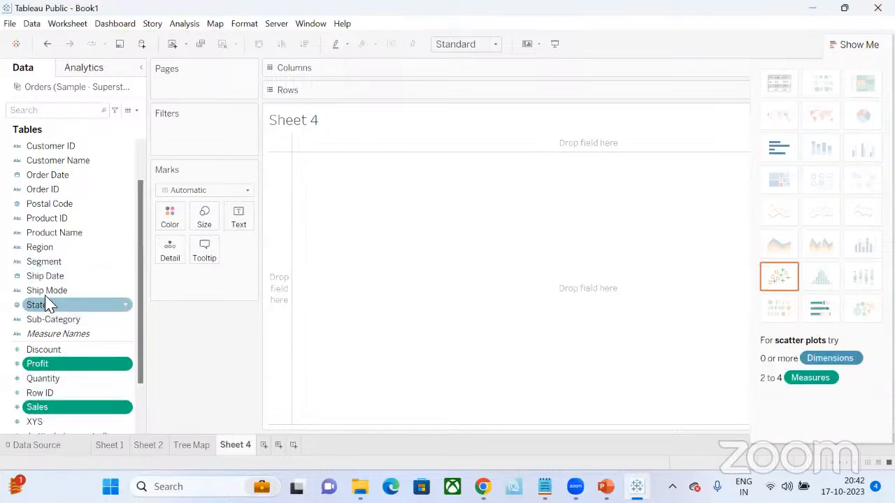
pyautogui.keyDown('ctrl'); pyautogui.click(51, 326); pyautogui.keyUp('ctrl')
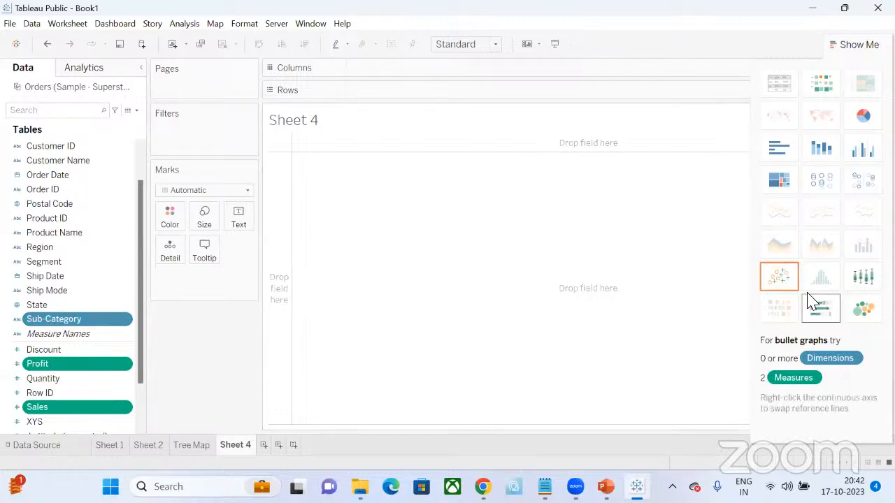
pyautogui.click(779, 279)
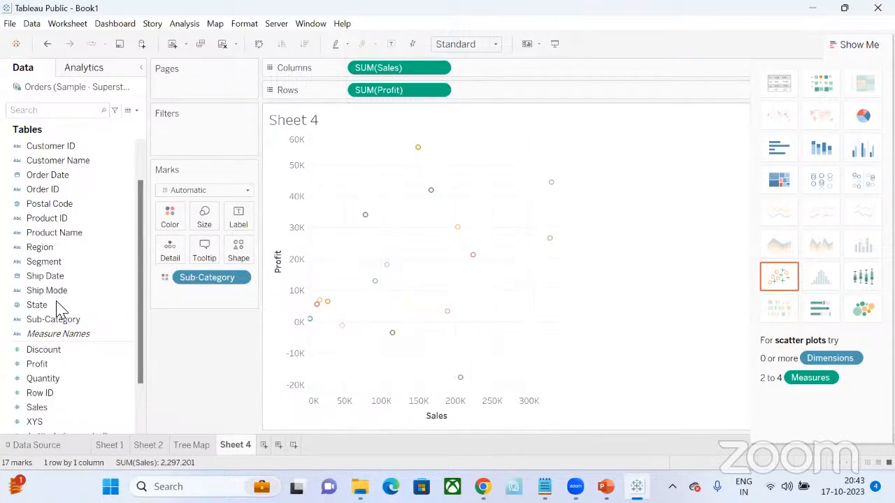
pyautogui.moveTo(65, 319); pyautogui.dragTo(239, 214)
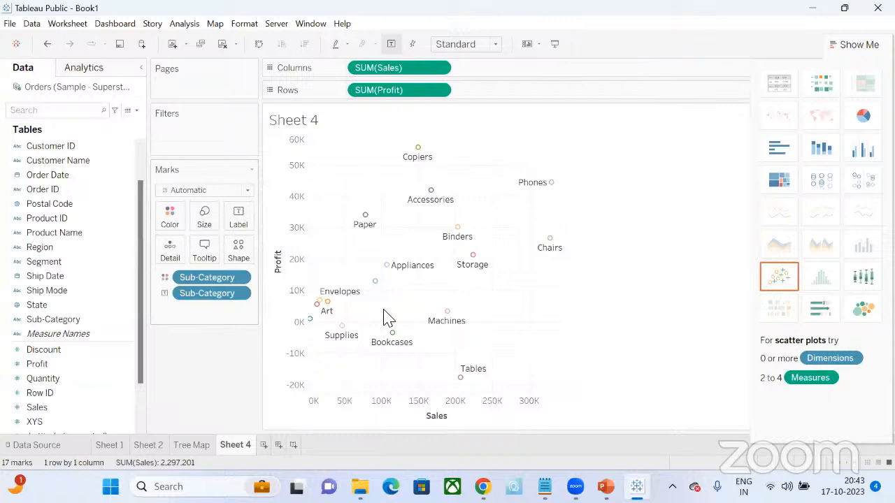
pyautogui.click(870, 43)
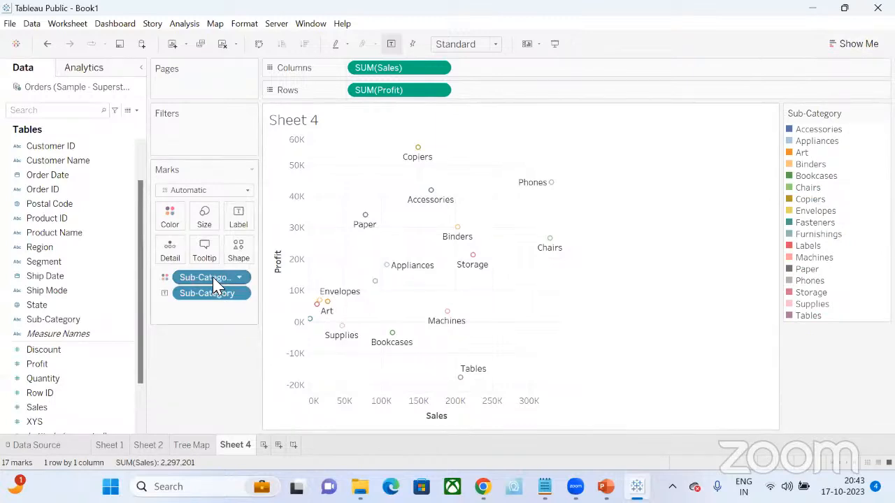
pyautogui.click(168, 279)
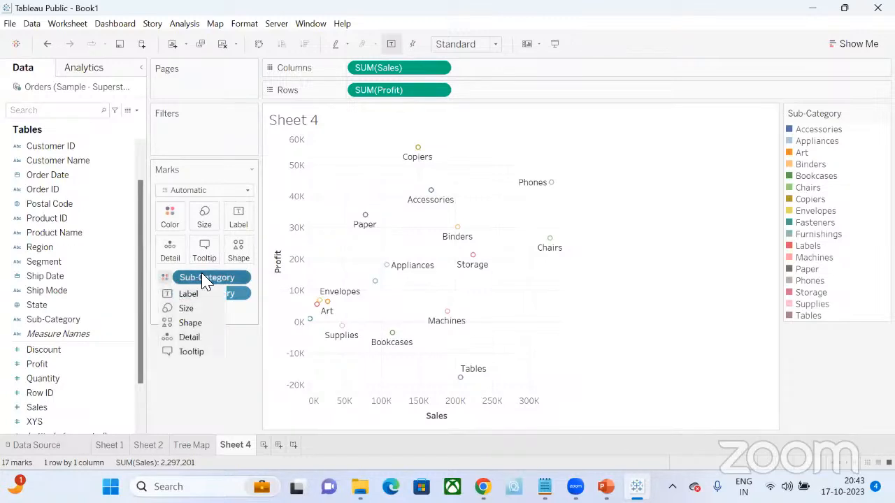
pyautogui.click(169, 215)
pyautogui.click(170, 215)
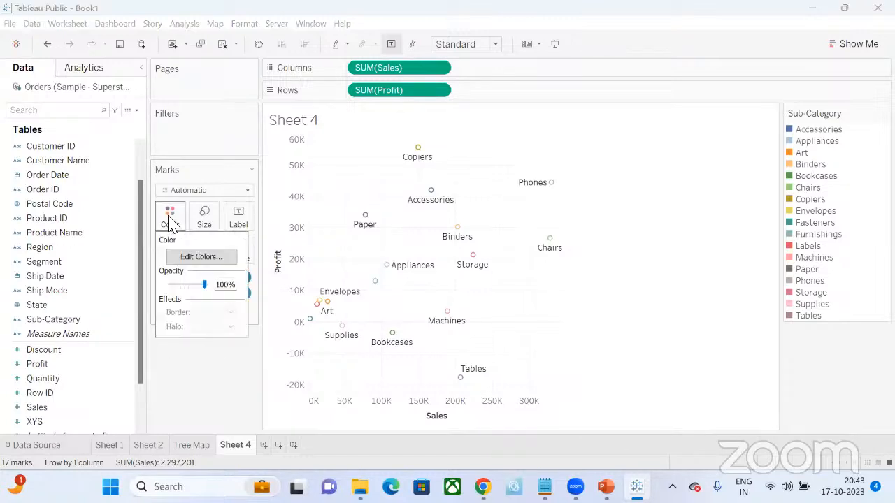
pyautogui.click(211, 392)
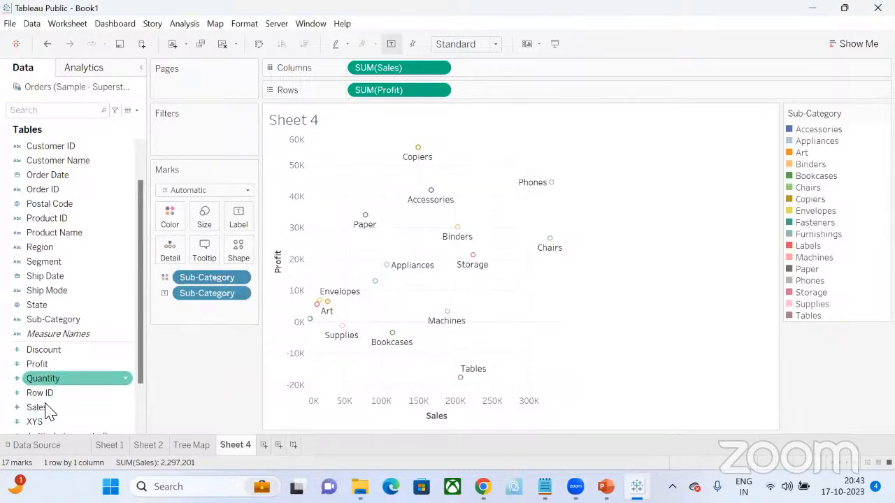
# - Size the scatter plot's marks by Sales and enlarge the overall mark size
pyautogui.moveTo(46, 413); pyautogui.dragTo(203, 220)
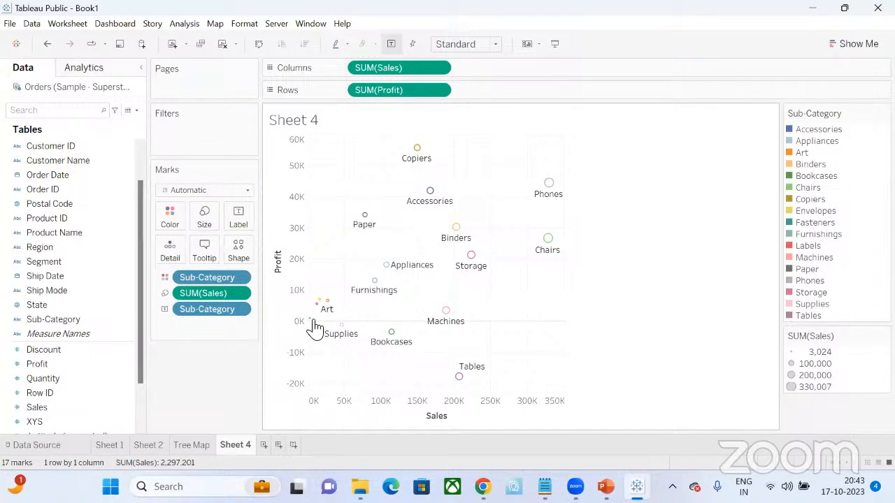
pyautogui.moveTo(313, 325)
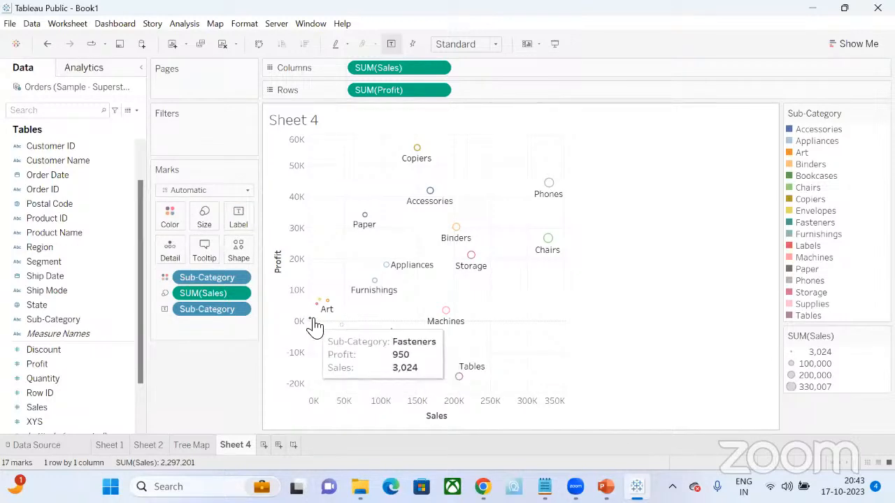
pyautogui.click(204, 231)
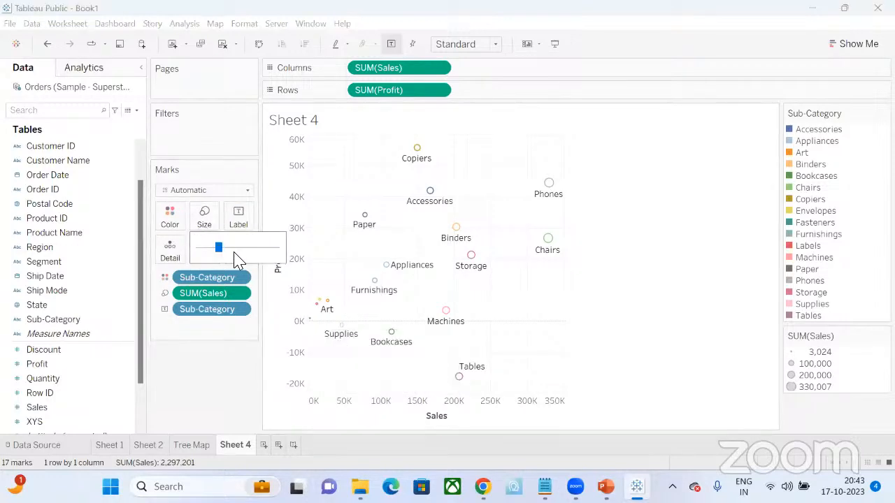
pyautogui.moveTo(237, 248); pyautogui.dragTo(241, 248)
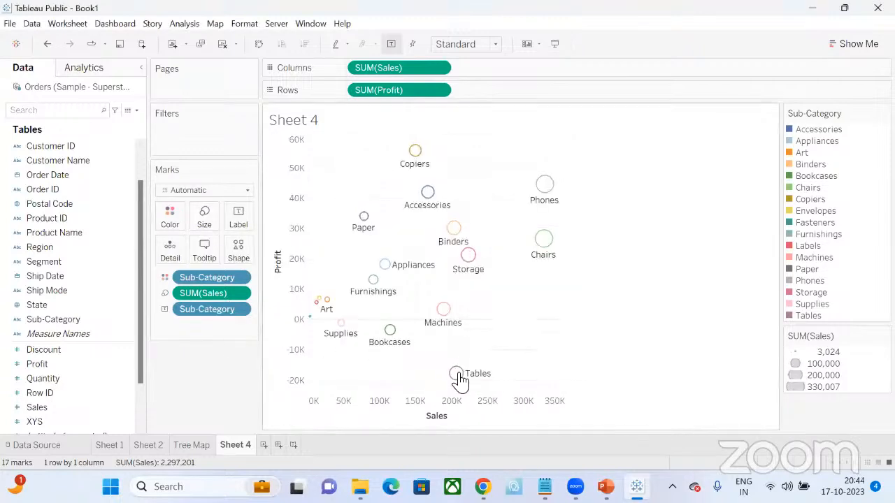
pyautogui.moveTo(463, 374)
pyautogui.moveTo(446, 320)
pyautogui.moveTo(414, 151)
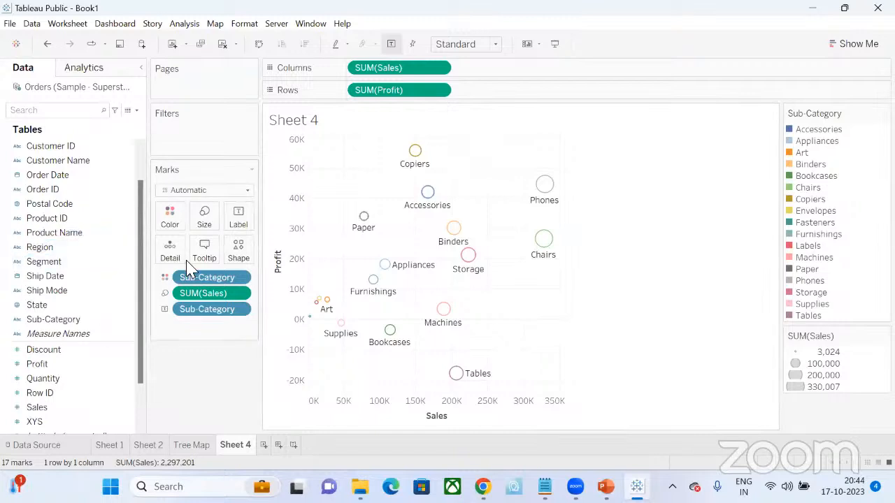
pyautogui.moveTo(428, 273)
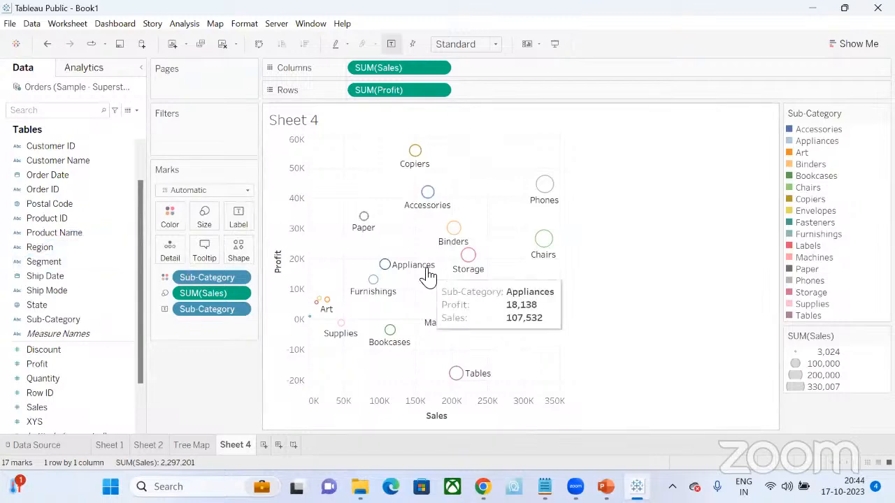
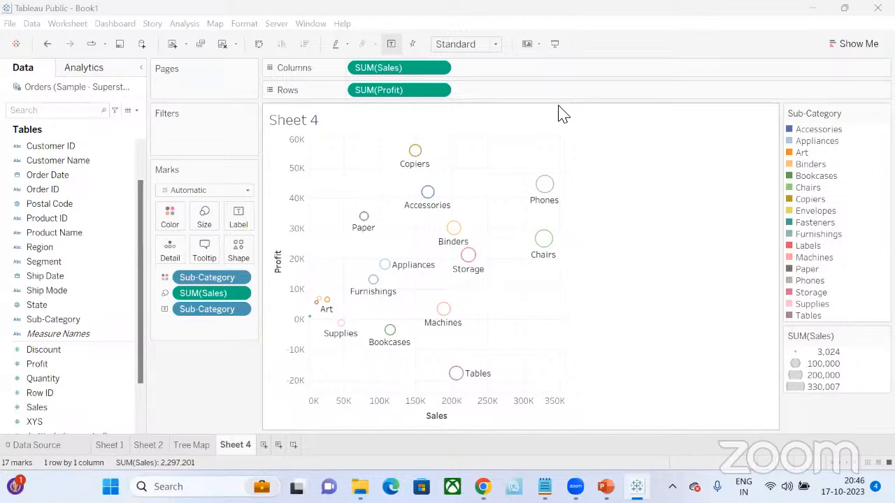
# - Change the scatter plot's mark shape to filled circles and look through the additional shape palettes
pyautogui.click(240, 253)
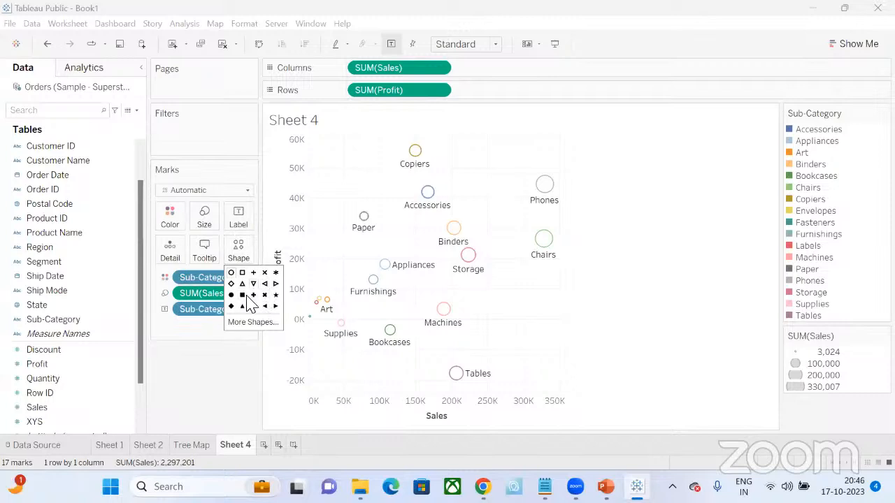
pyautogui.click(231, 295)
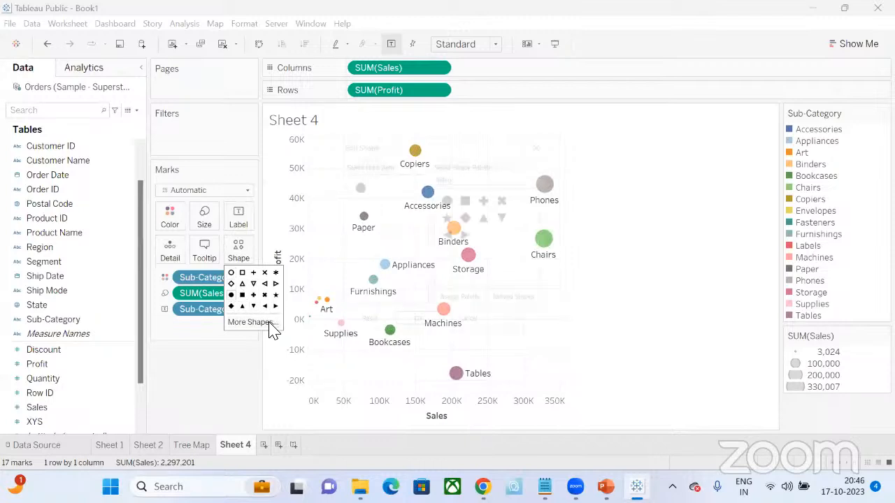
pyautogui.click(250, 322)
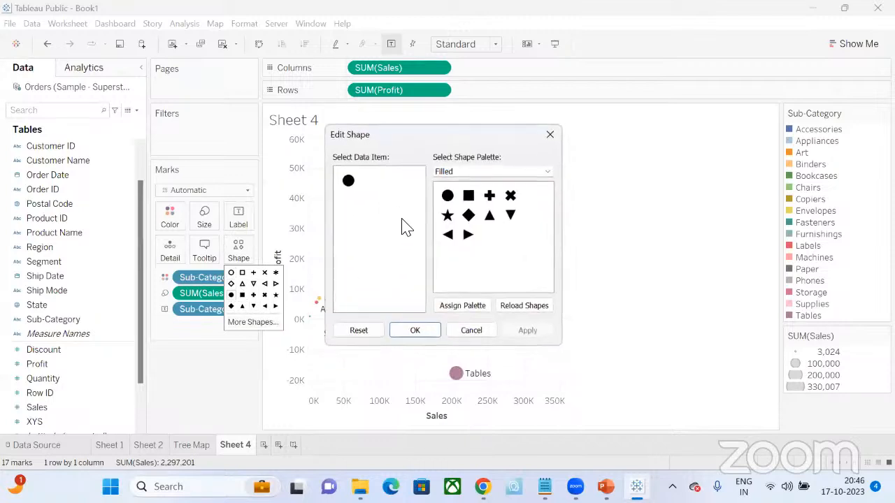
pyautogui.click(491, 172)
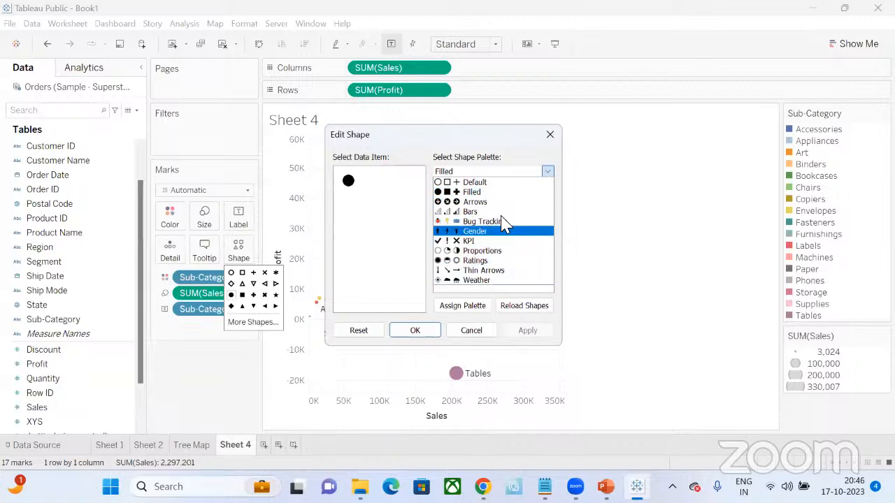
pyautogui.click(551, 136)
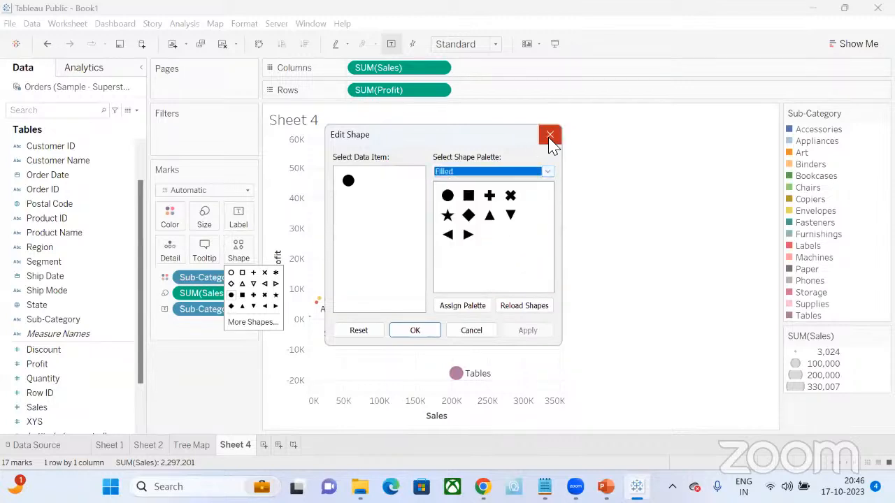
pyautogui.click(548, 138)
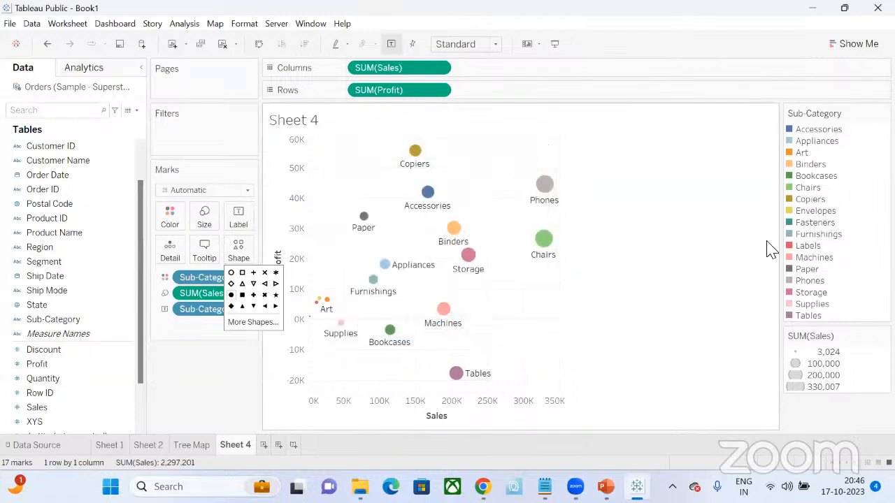
pyautogui.click(732, 244)
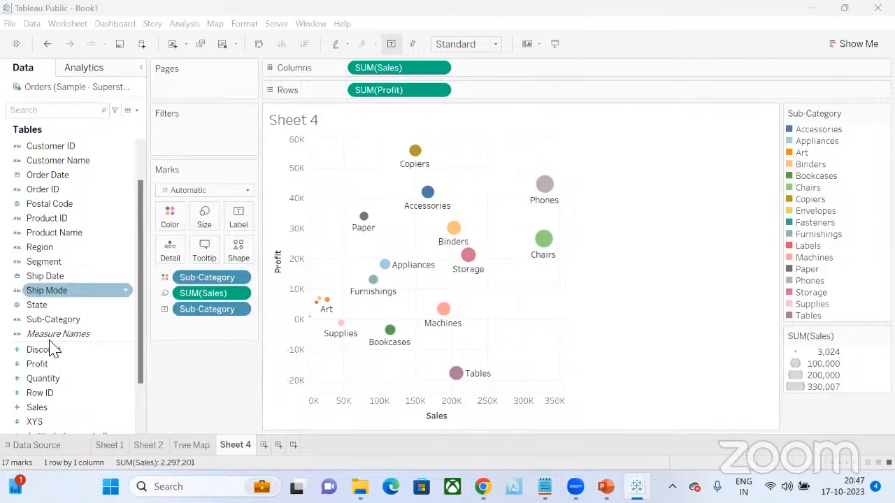
# - Split the scatter plot into yearly pages using Order Date
pyautogui.click(66, 261)
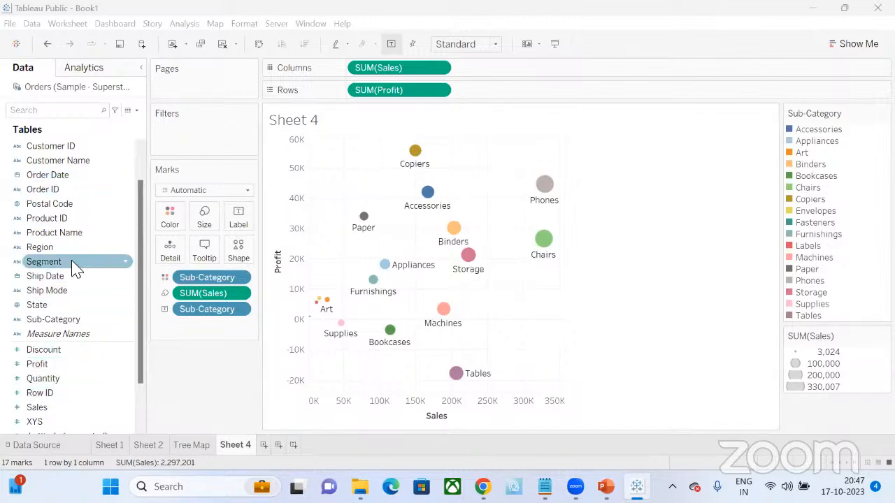
pyautogui.scroll(1, 80, 197)
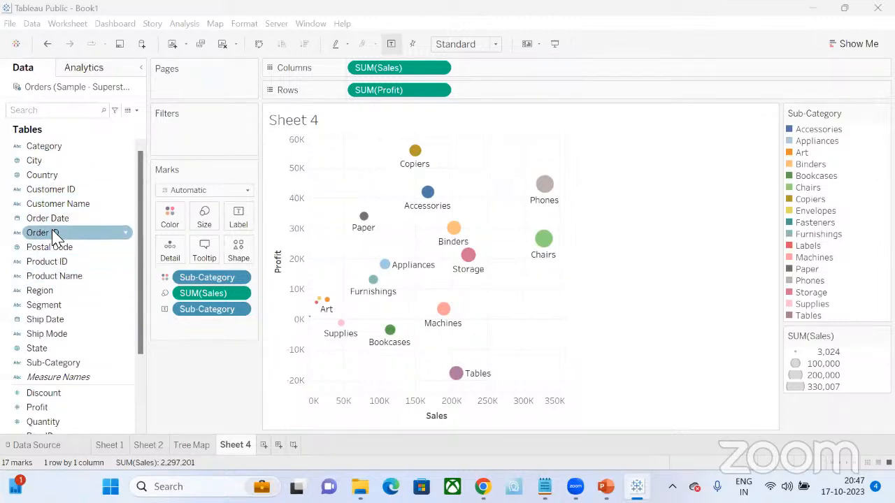
pyautogui.moveTo(57, 225); pyautogui.dragTo(193, 75)
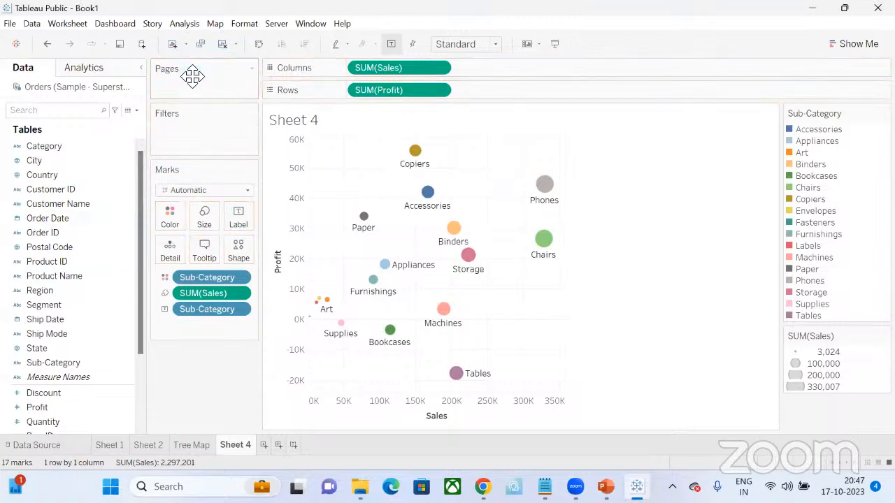
pyautogui.moveTo(56, 222); pyautogui.dragTo(200, 99)
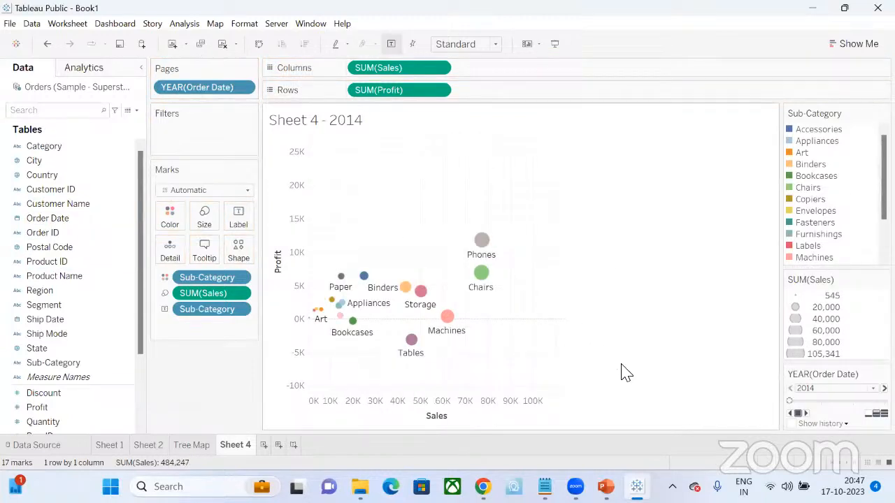
# - Turn on mark history for the yearly pages and review the history display options
pyautogui.click(791, 424)
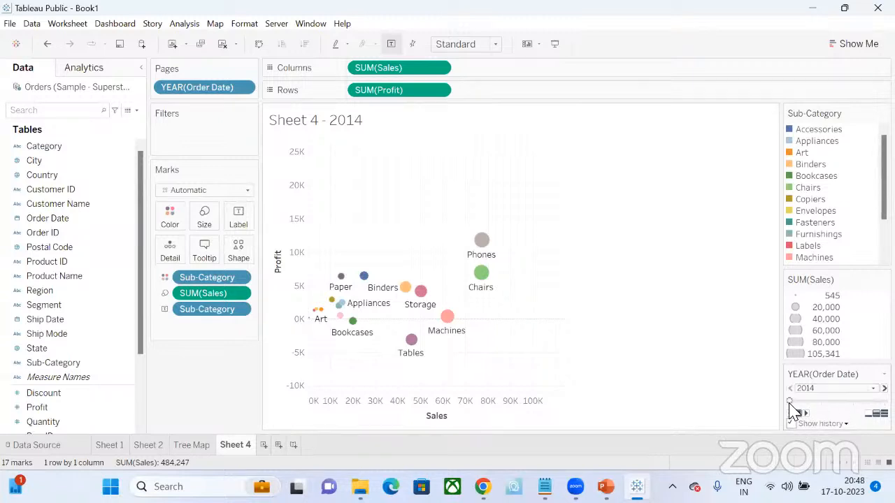
pyautogui.click(844, 424)
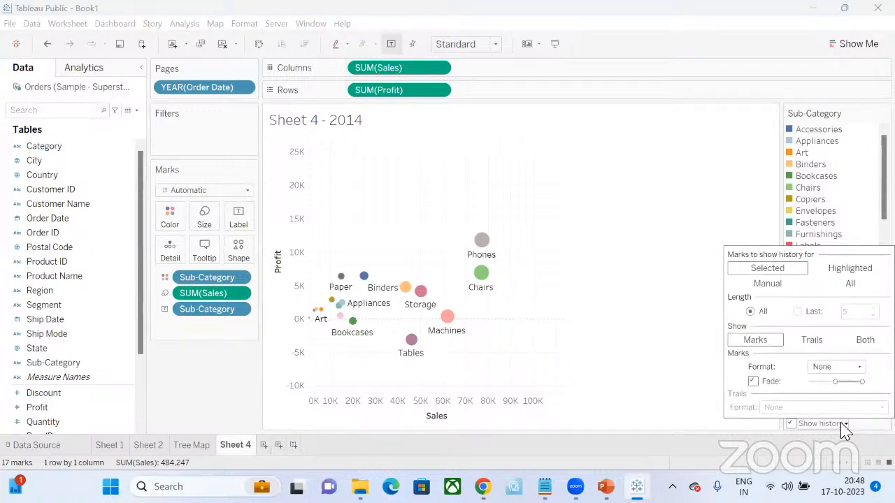
pyautogui.click(844, 424)
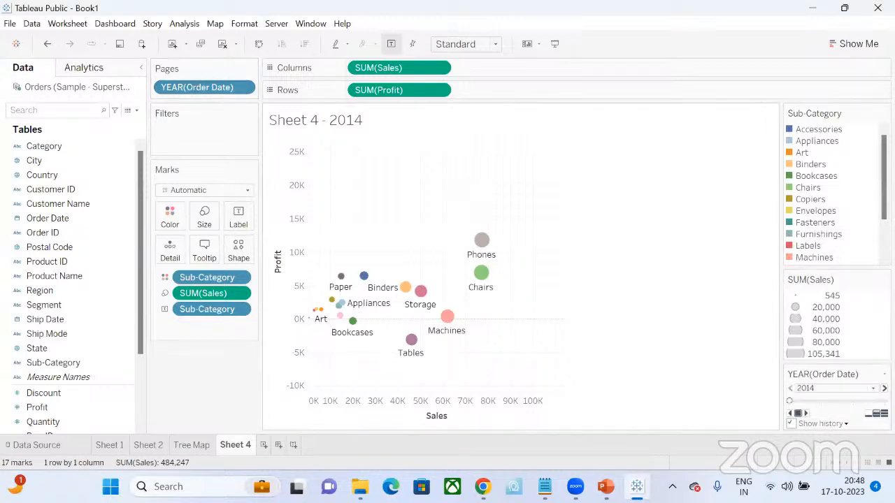
# - Step through the scatter plot's yearly pages from 2014 to 2017
pyautogui.click(860, 389)
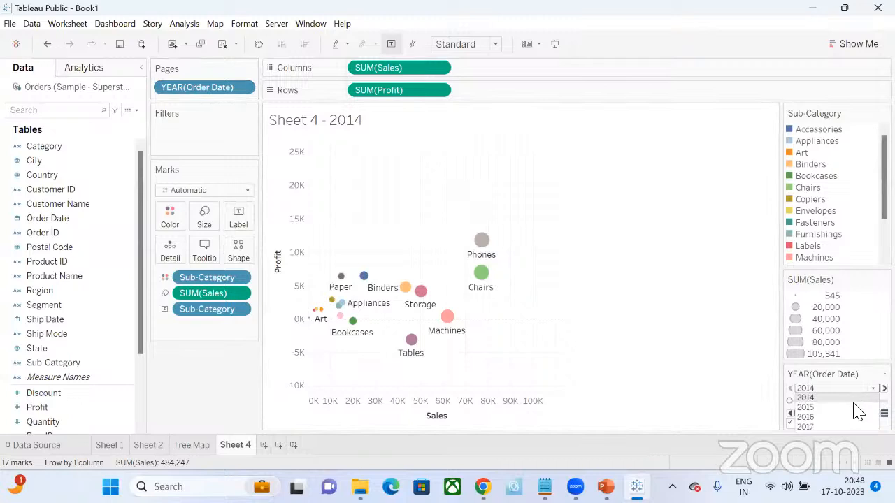
pyautogui.click(856, 407)
pyautogui.click(860, 392)
pyautogui.click(858, 399)
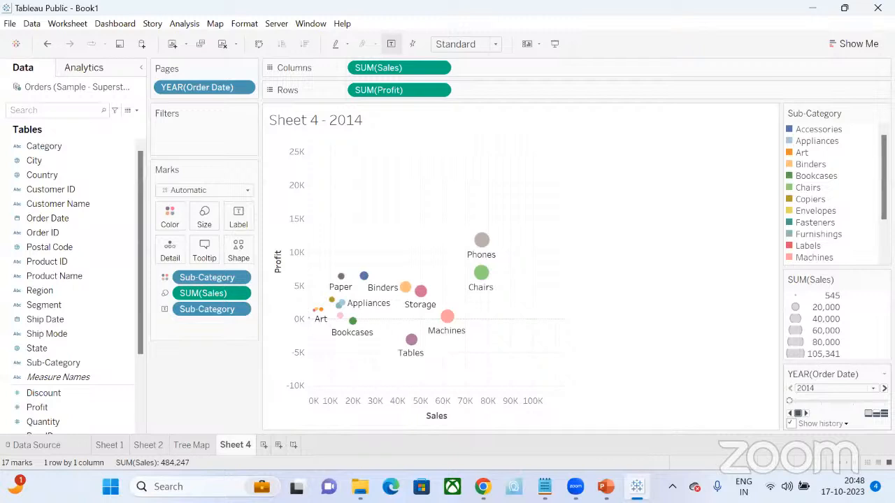
pyautogui.click(883, 388)
pyautogui.click(883, 388)
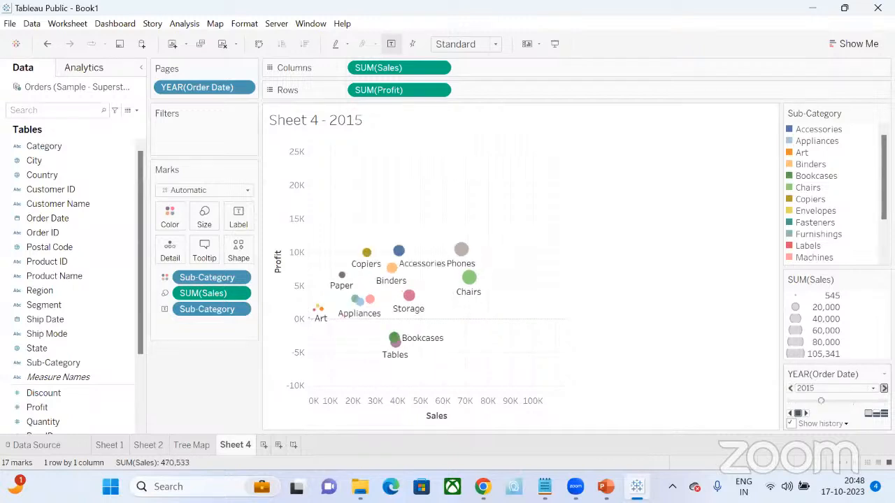
pyautogui.click(883, 388)
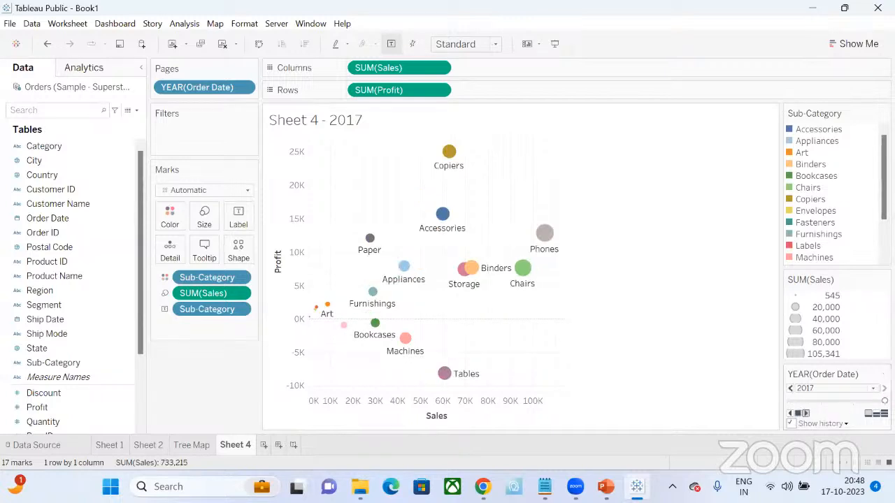
# - Play the yearly pages backward to 2014 and forward to 2017 to watch how the sub-categories move
pyautogui.click(792, 414)
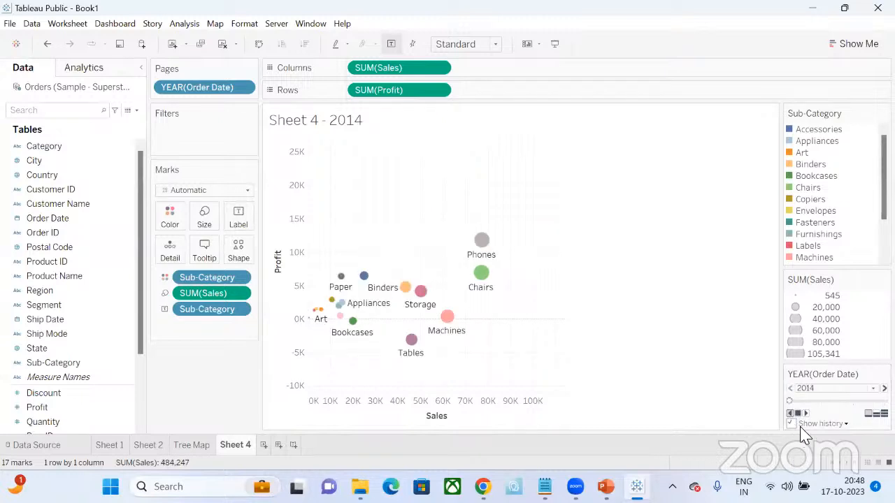
pyautogui.click(805, 413)
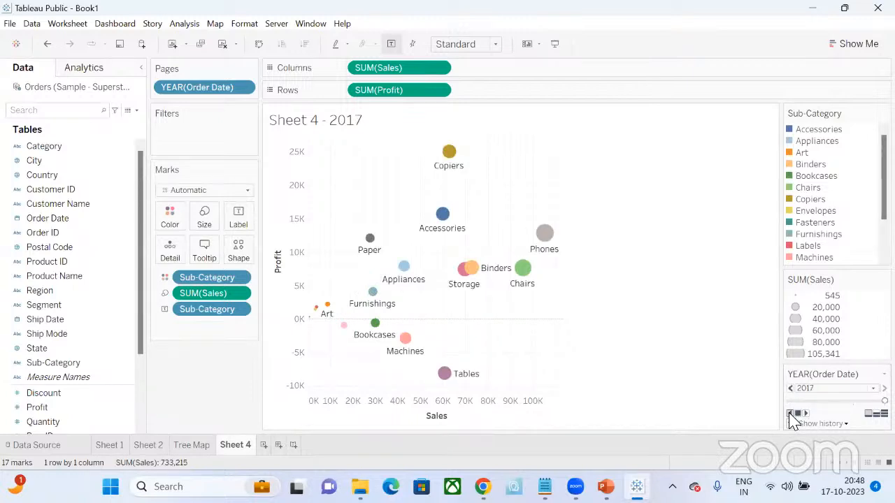
pyautogui.click(791, 414)
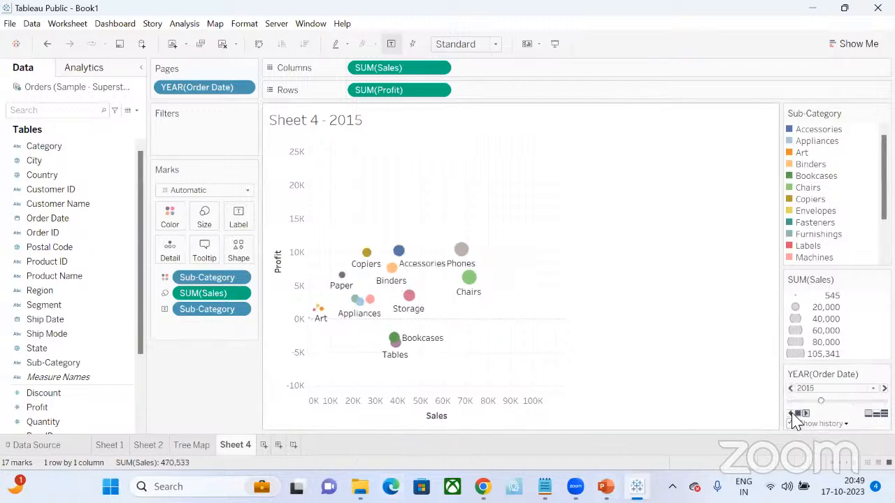
pyautogui.moveTo(393, 340)
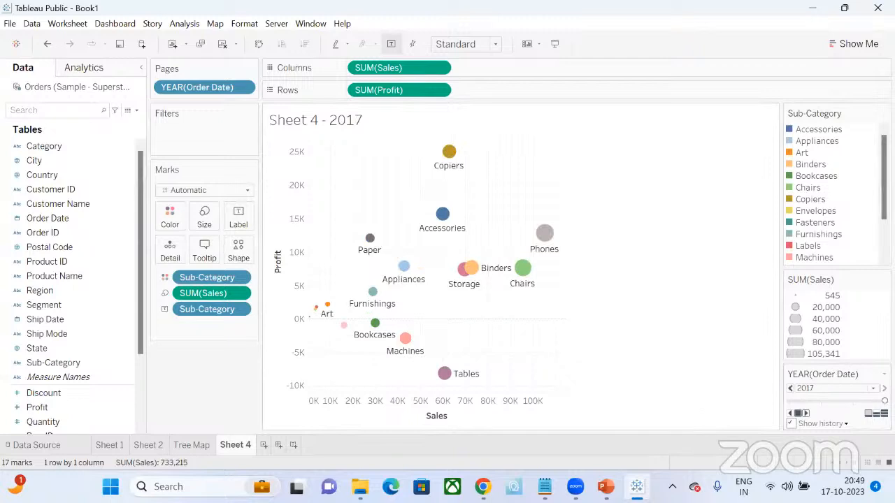
pyautogui.click(791, 414)
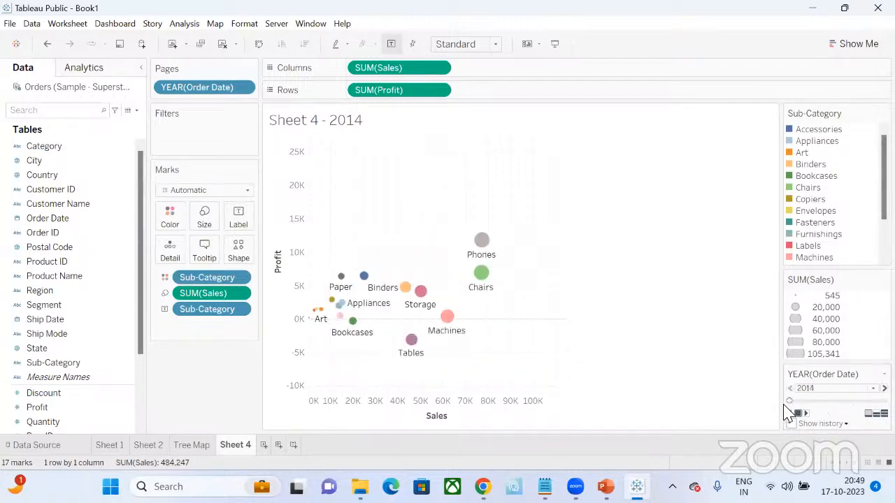
# - Examine which marks the page history applies to and try playing the yearly pages forward again
pyautogui.click(801, 423)
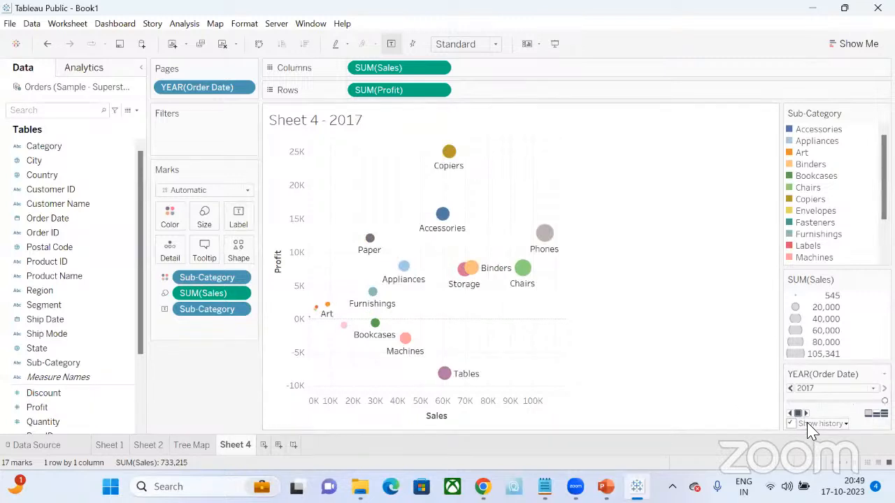
pyautogui.click(811, 424)
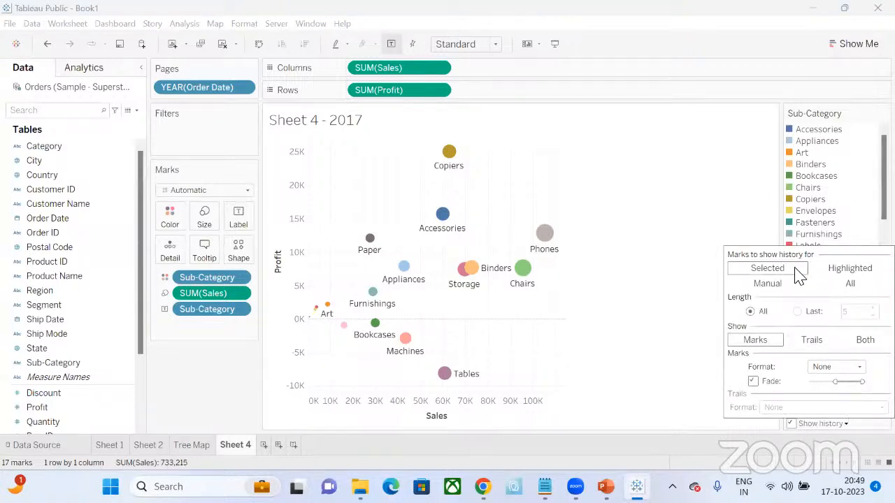
pyautogui.click(702, 195)
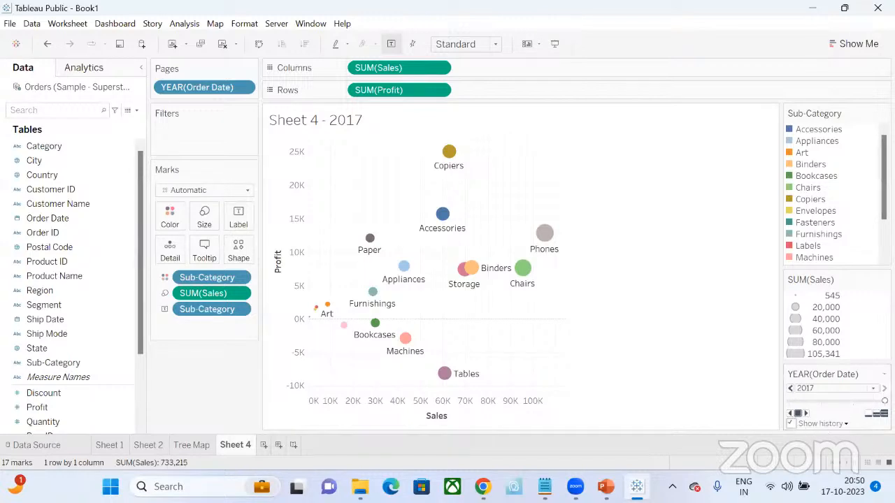
pyautogui.click(806, 417)
pyautogui.click(805, 413)
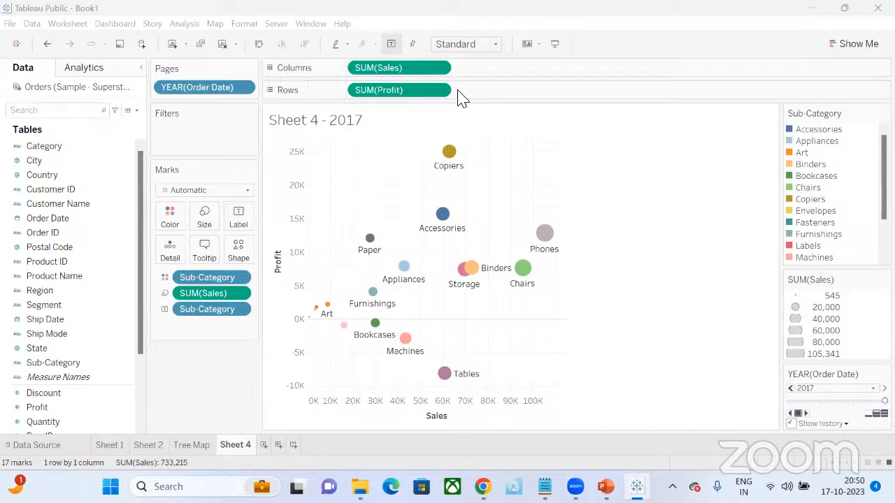
# - Remove the yearly paging, page the scatter plot by Order Date again and set its date level to Month
pyautogui.moveTo(214, 90); pyautogui.dragTo(133, 119)
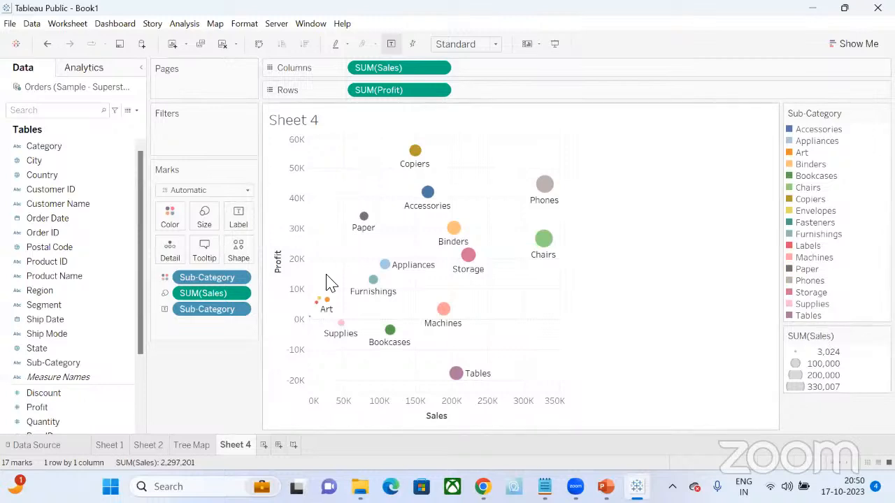
pyautogui.moveTo(56, 219); pyautogui.dragTo(207, 92)
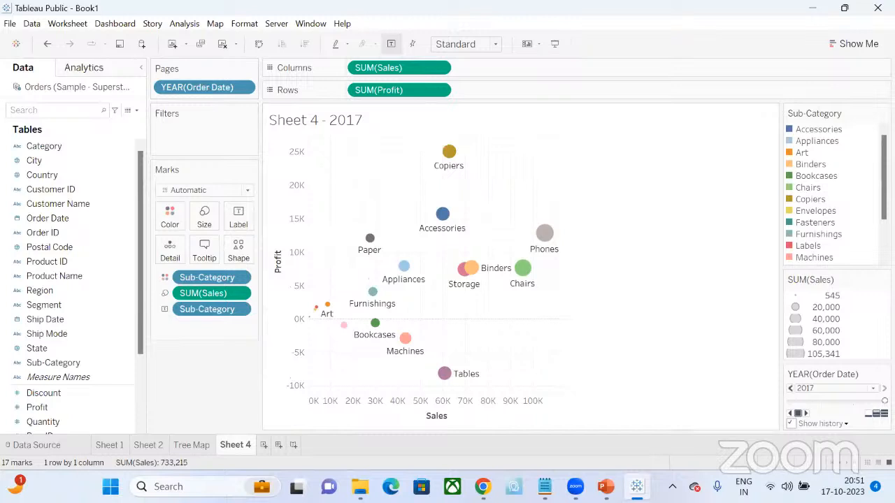
pyautogui.click(243, 88)
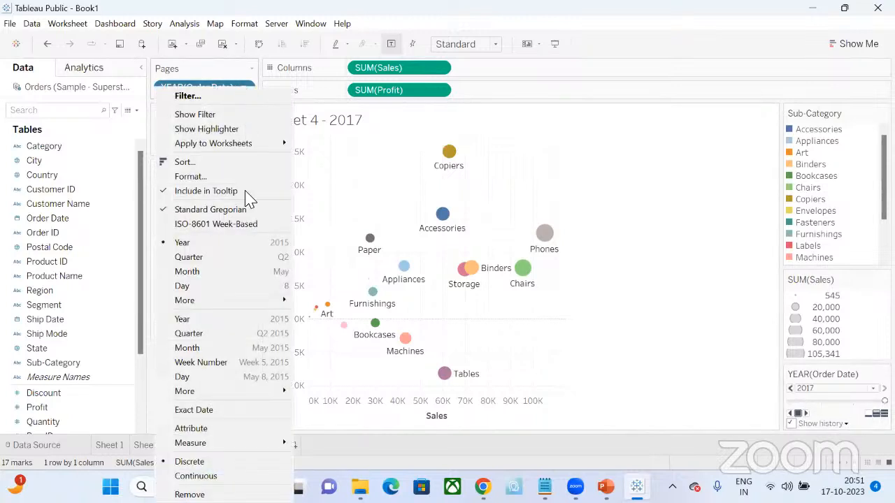
pyautogui.click(188, 272)
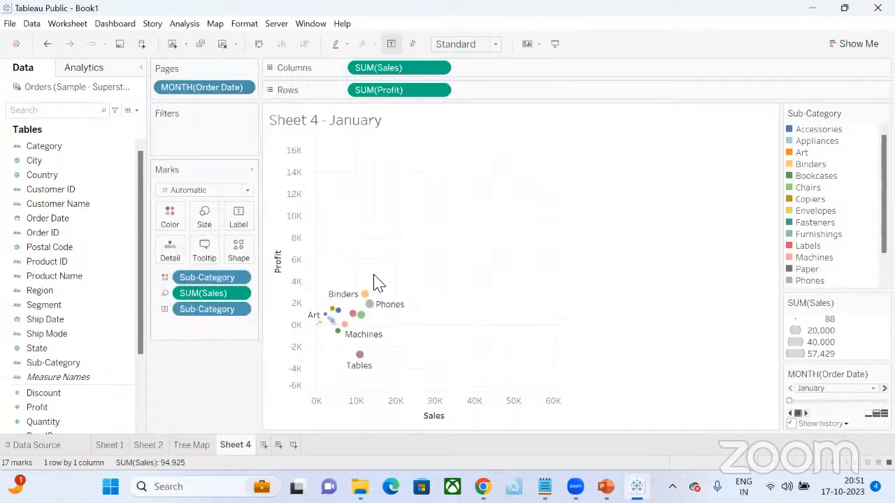
# - Play the monthly pages of the scatter plot from January through December
pyautogui.click(806, 414)
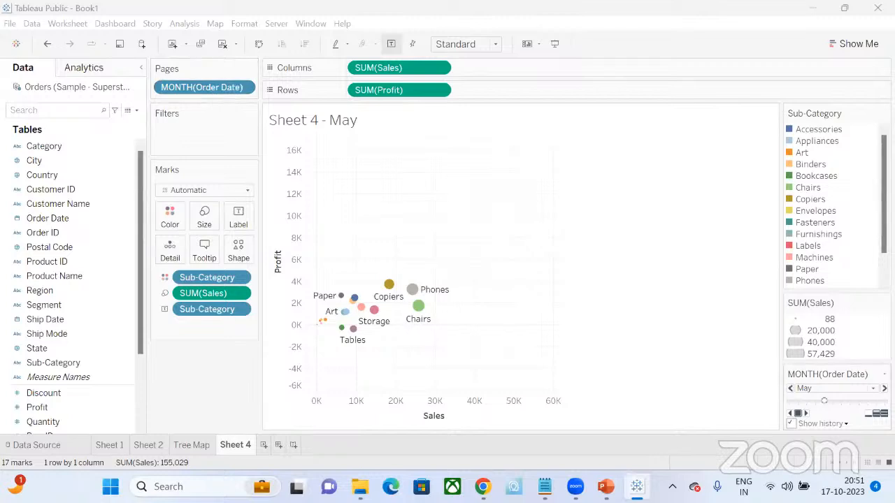
pyautogui.click(804, 415)
pyautogui.click(806, 414)
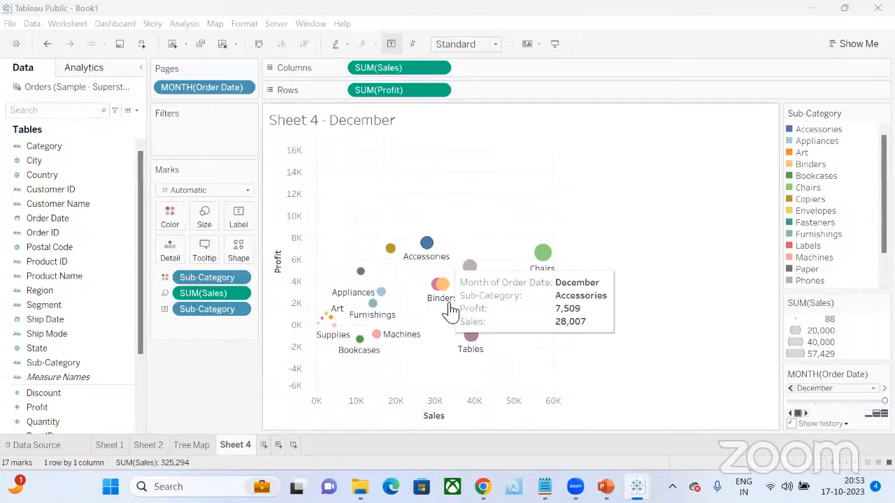
# - Reapply Sub-Category as the scatter plot's color and remove Sales from the mark size
pyautogui.moveTo(196, 283); pyautogui.dragTo(171, 213)
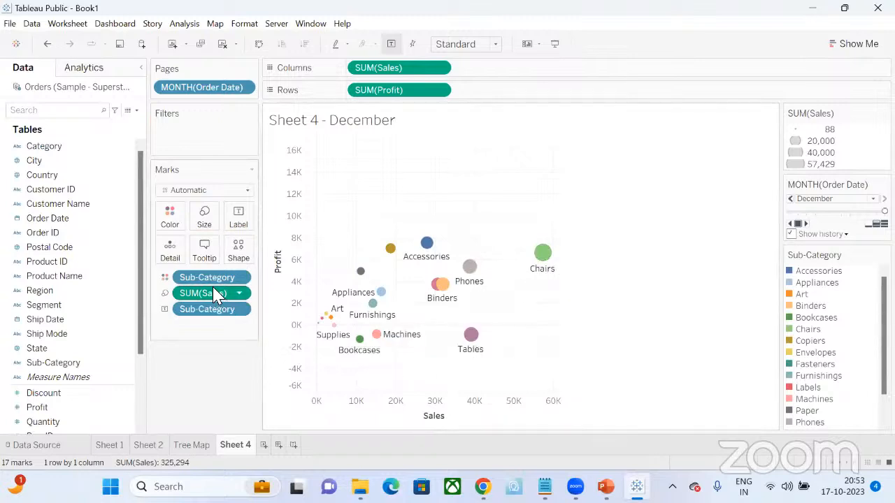
pyautogui.moveTo(209, 301); pyautogui.dragTo(80, 349)
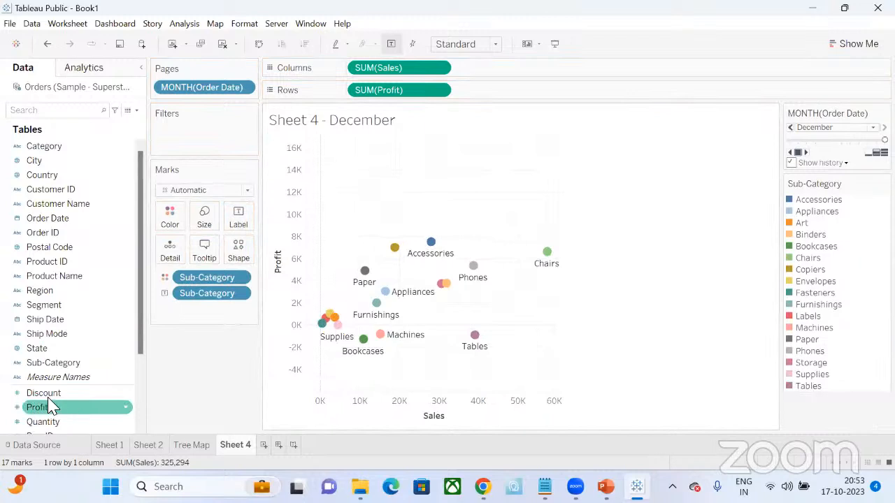
# - Size the scatter plot's marks by Sales and view the available mark shapes without changing them
pyautogui.scroll(-1, 46, 419)
pyautogui.scroll(-1, 49, 427)
pyautogui.moveTo(43, 393); pyautogui.dragTo(201, 225)
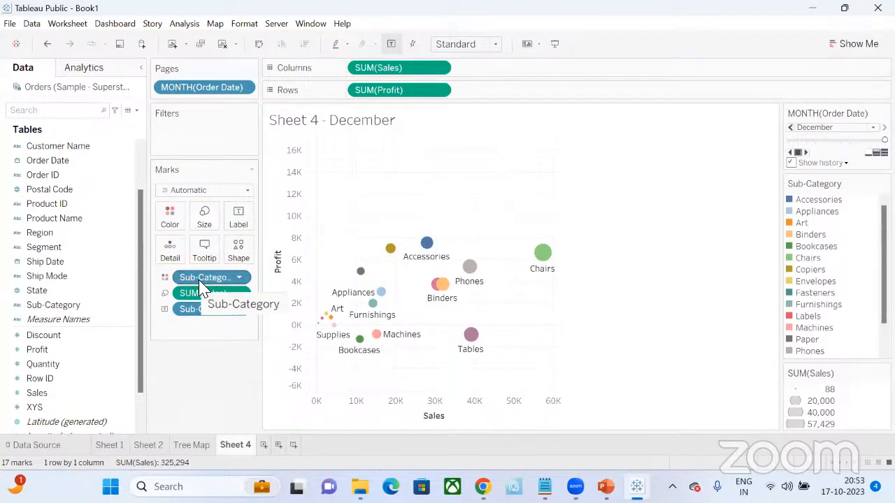
pyautogui.click(242, 256)
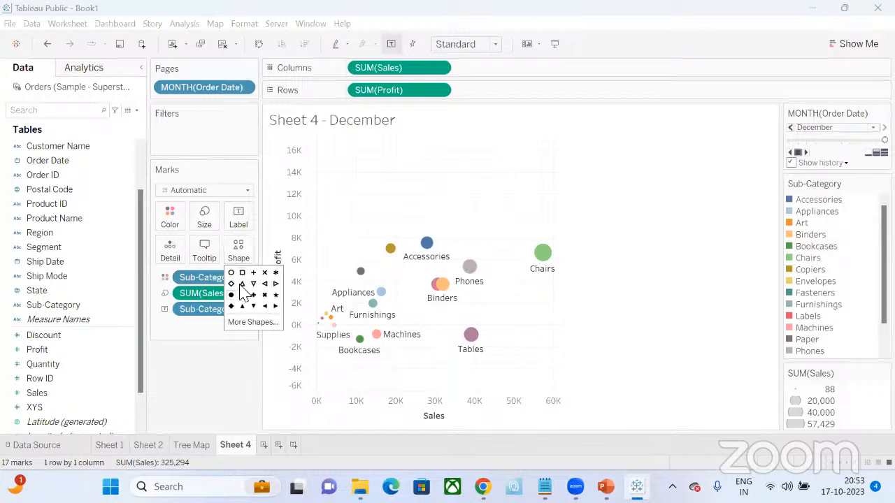
pyautogui.click(241, 256)
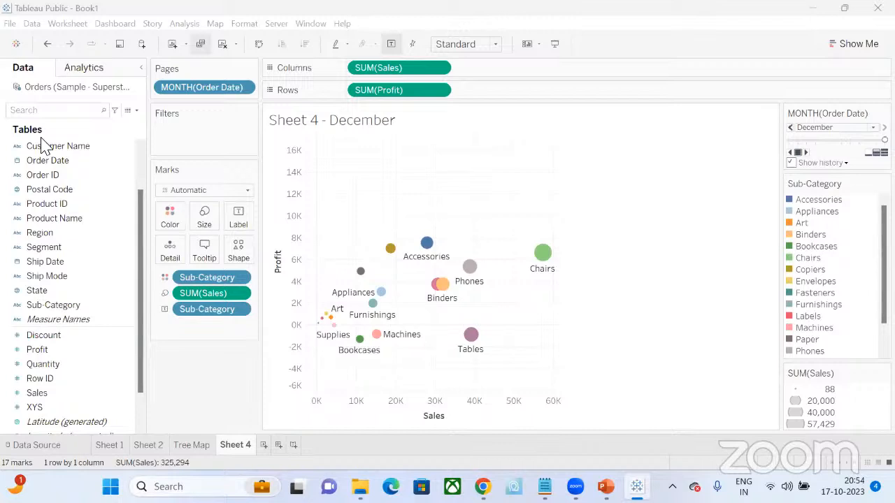
# - Start saving the workbook to Tableau Public to view the sign-in form, and close it without signing in
pyautogui.click(11, 25)
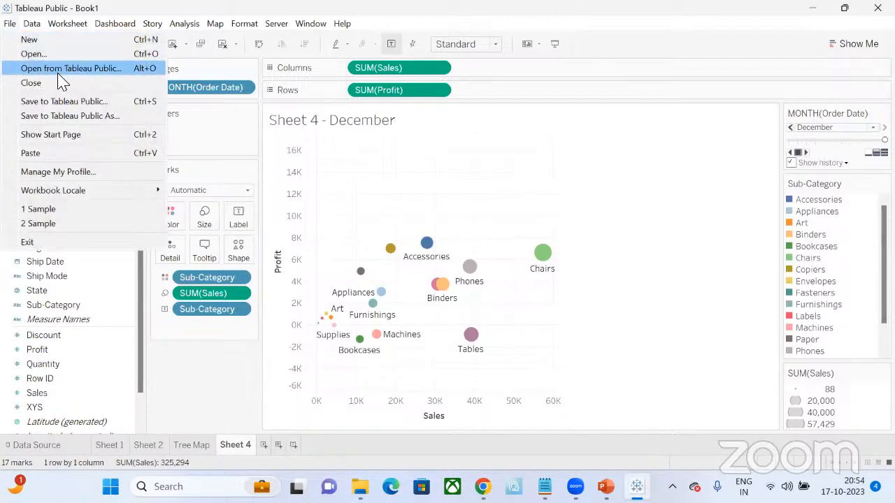
pyautogui.click(62, 104)
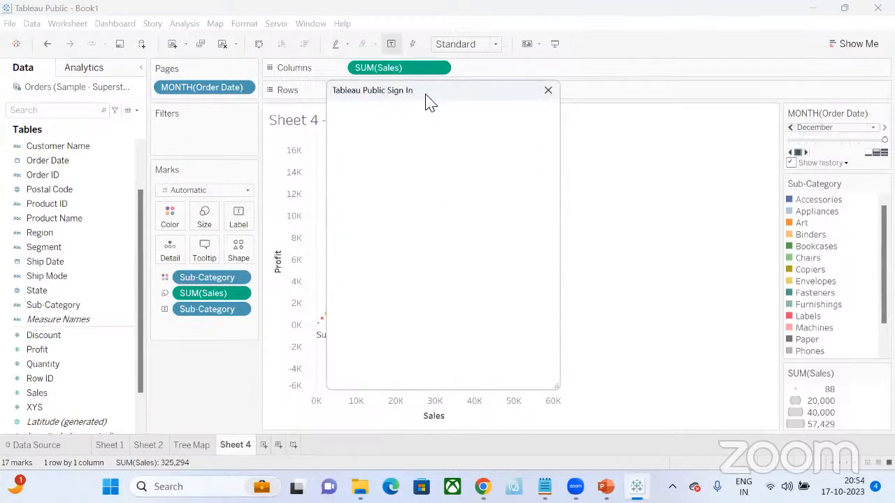
pyautogui.moveTo(435, 95); pyautogui.dragTo(530, 75)
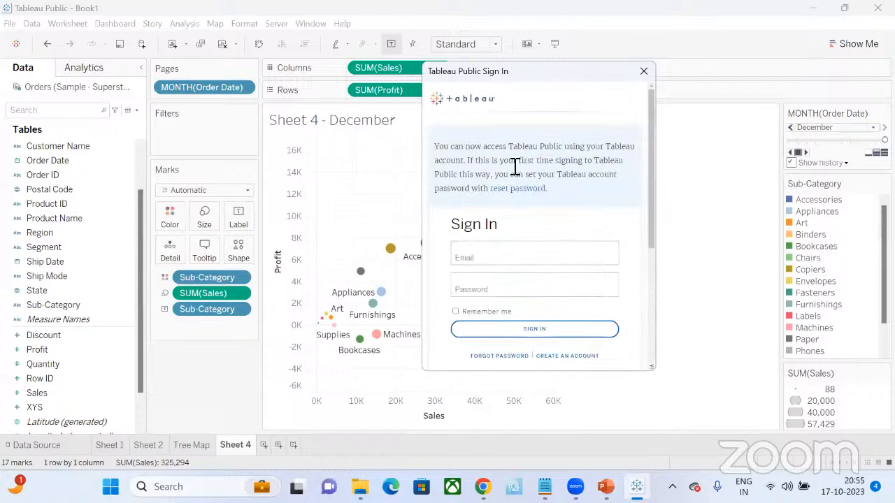
pyautogui.click(643, 70)
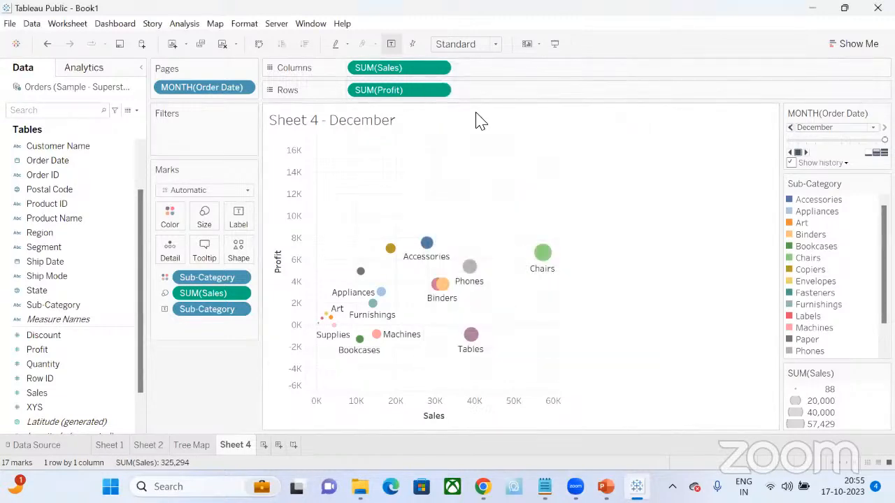